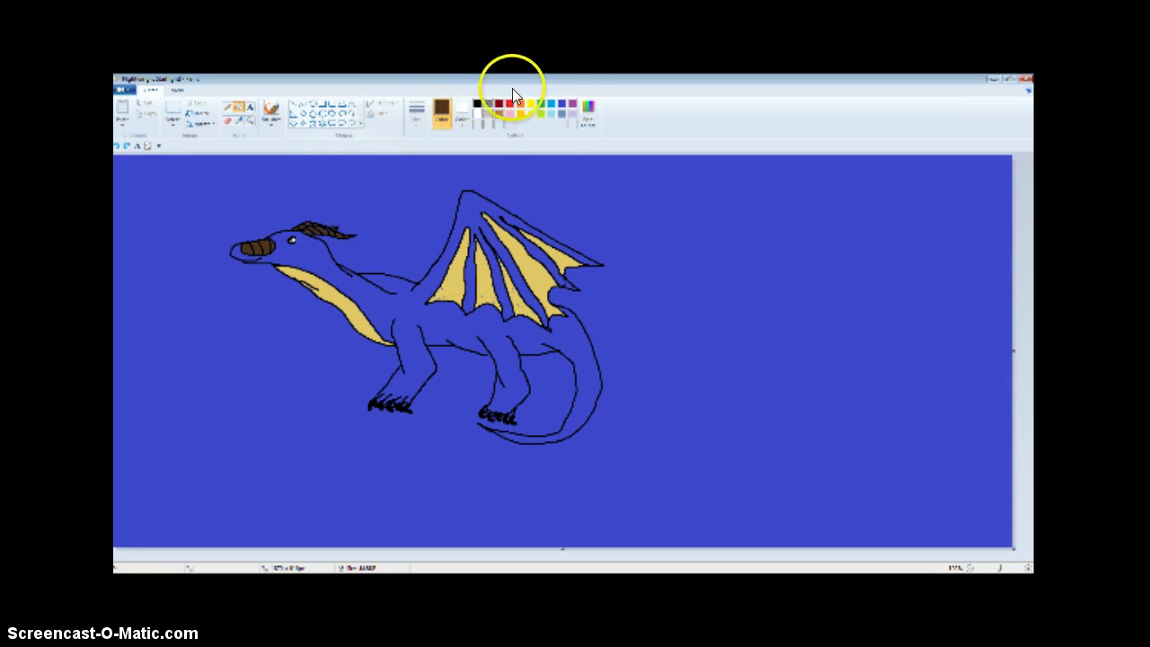
# Step: Add the current dark brown to the palette's custom colours and activate the brush
pyautogui.click(589, 108)
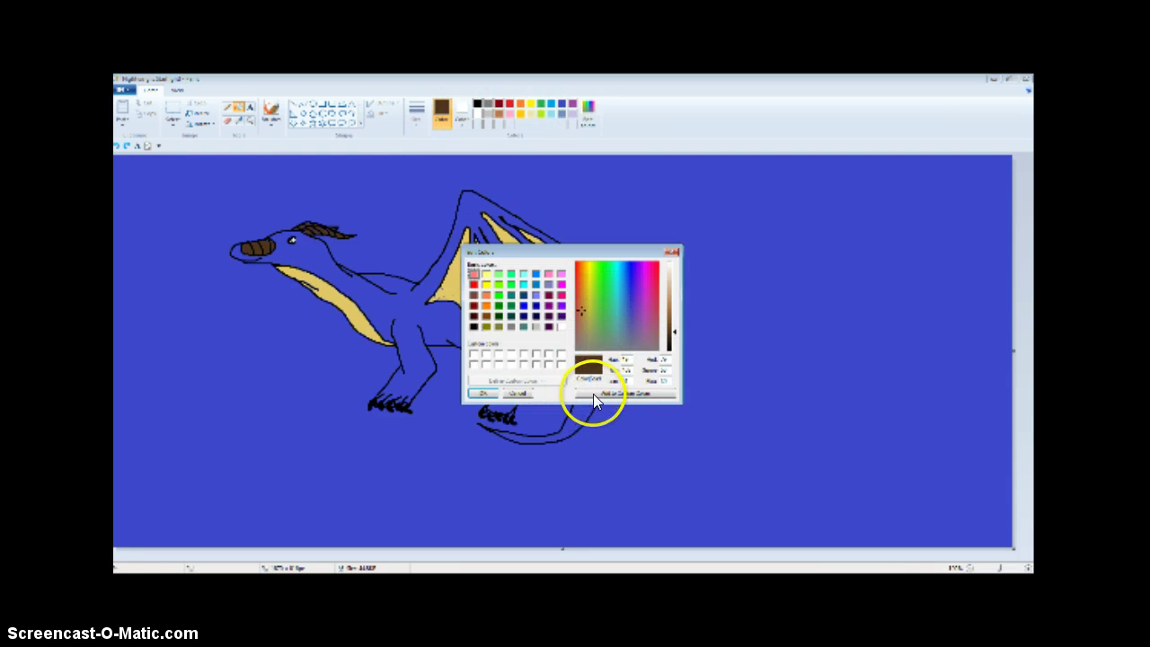
pyautogui.click(481, 395)
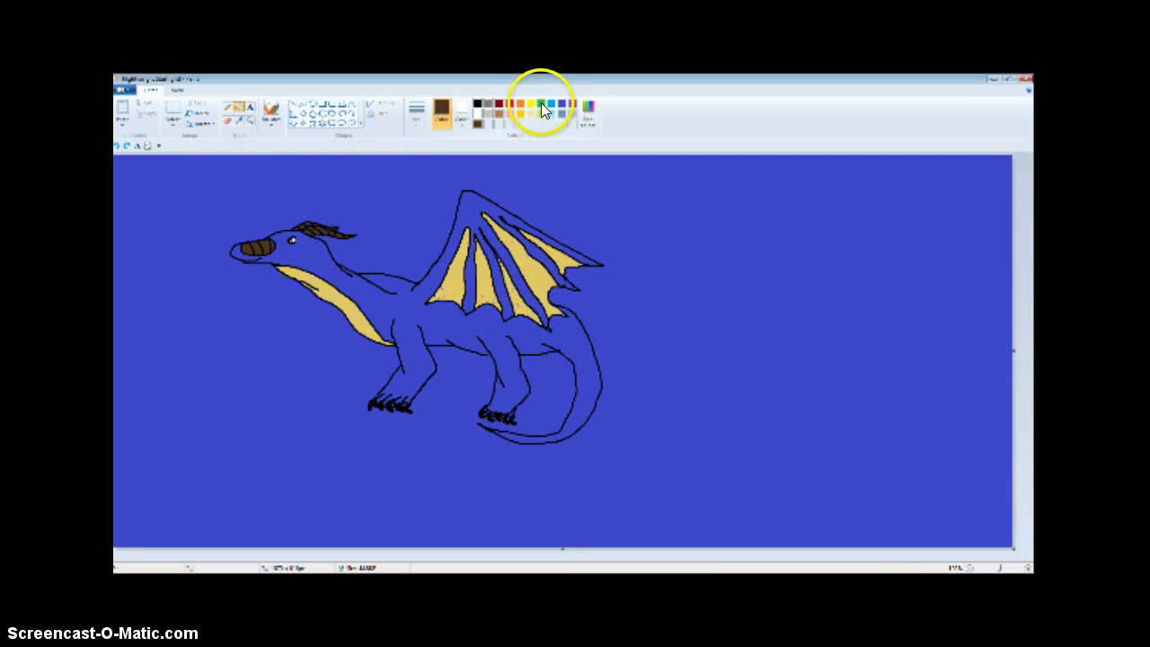
pyautogui.click(261, 117)
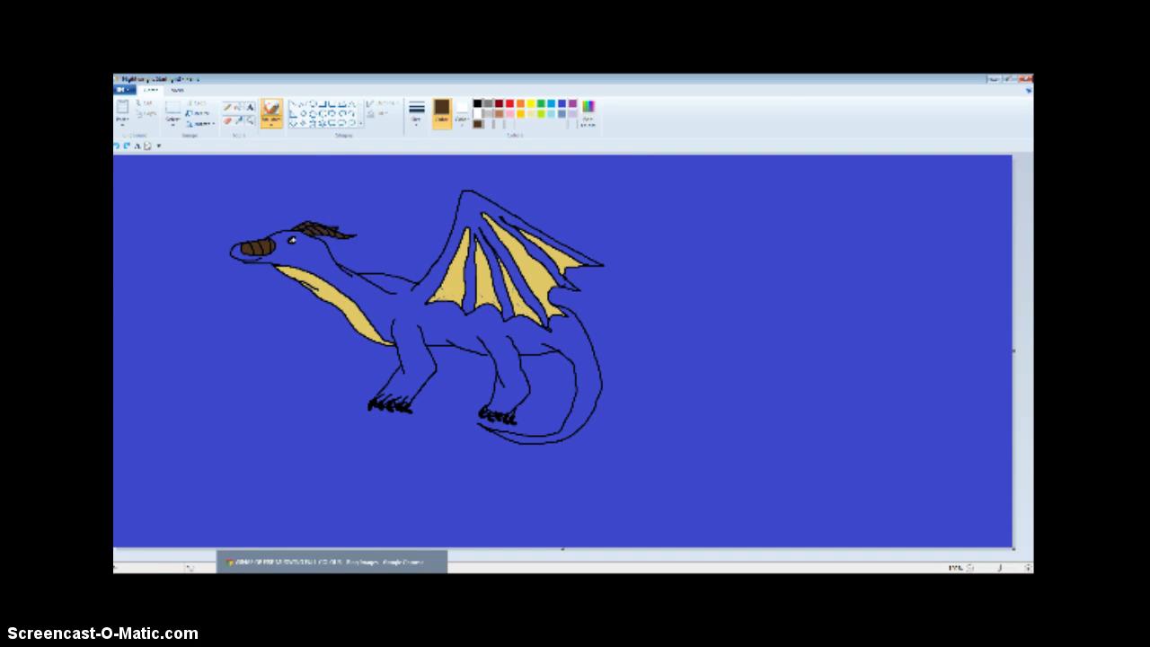
# Step: Switch to Google Chrome, examine the colouring of the flying MudWing reference image, and return to Paint
pyautogui.click(332, 585)
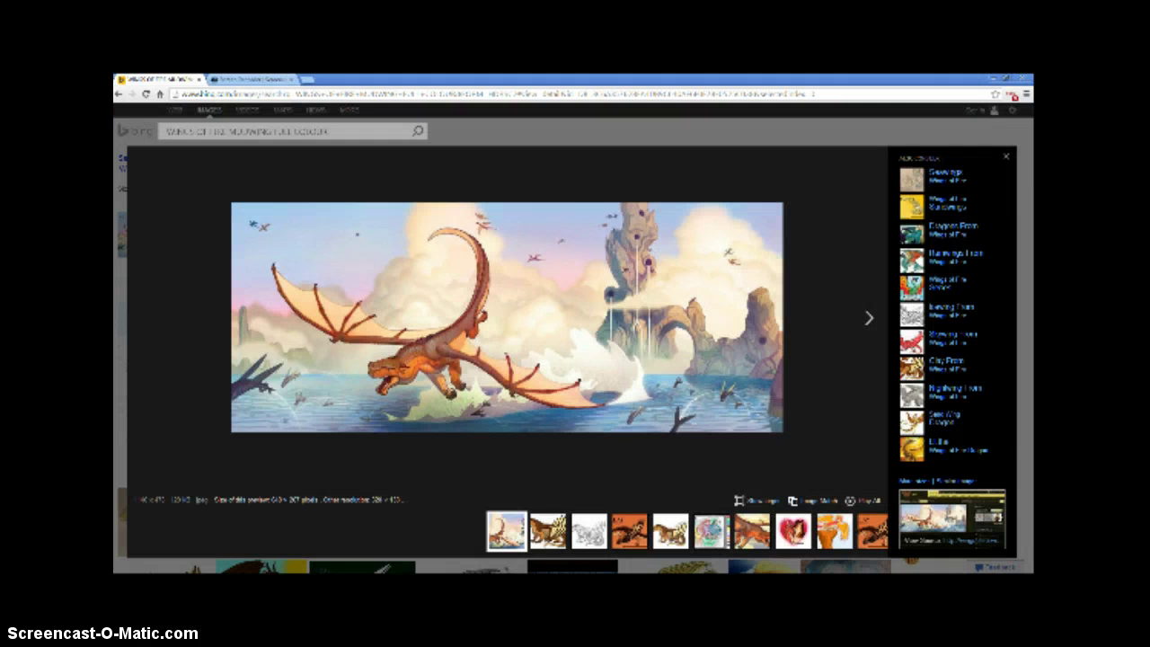
pyautogui.hotkey('alt', 'Tab')
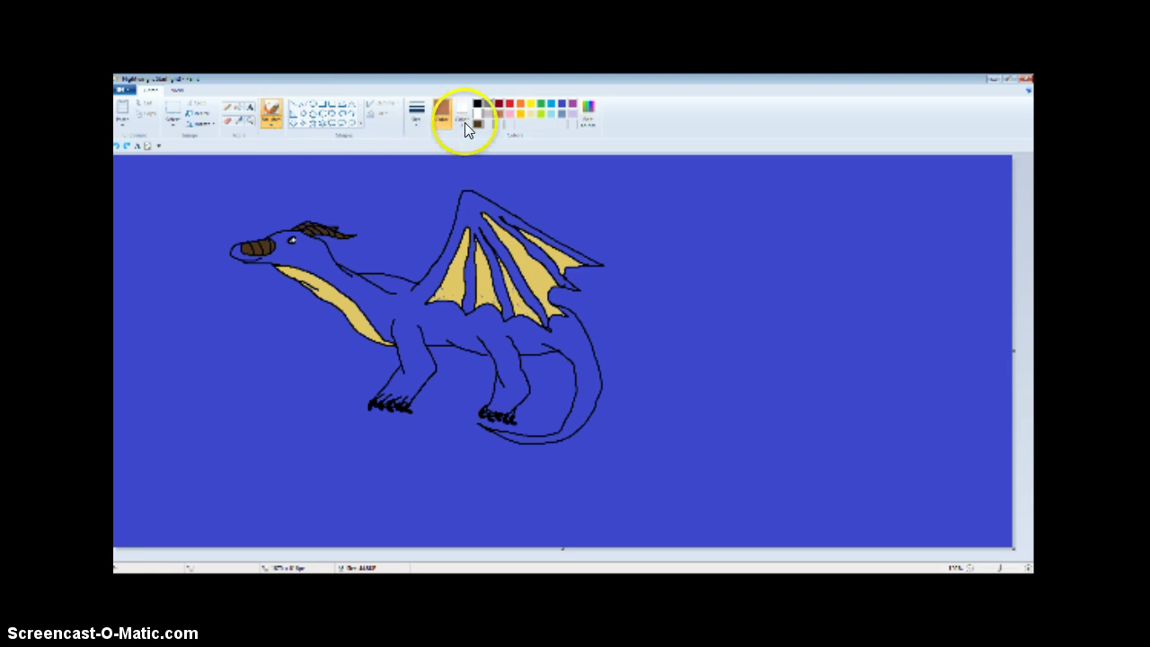
# Step: Try to fill the dragon's body with light brown, and undo the fill
pyautogui.click(238, 107)
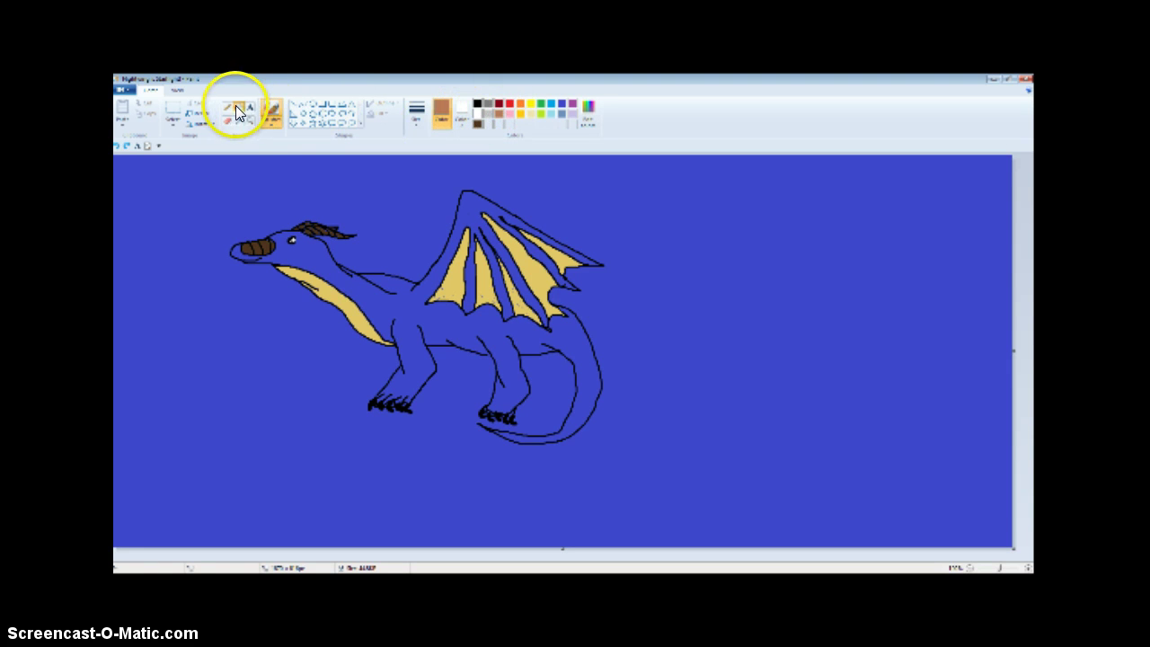
pyautogui.click(309, 245)
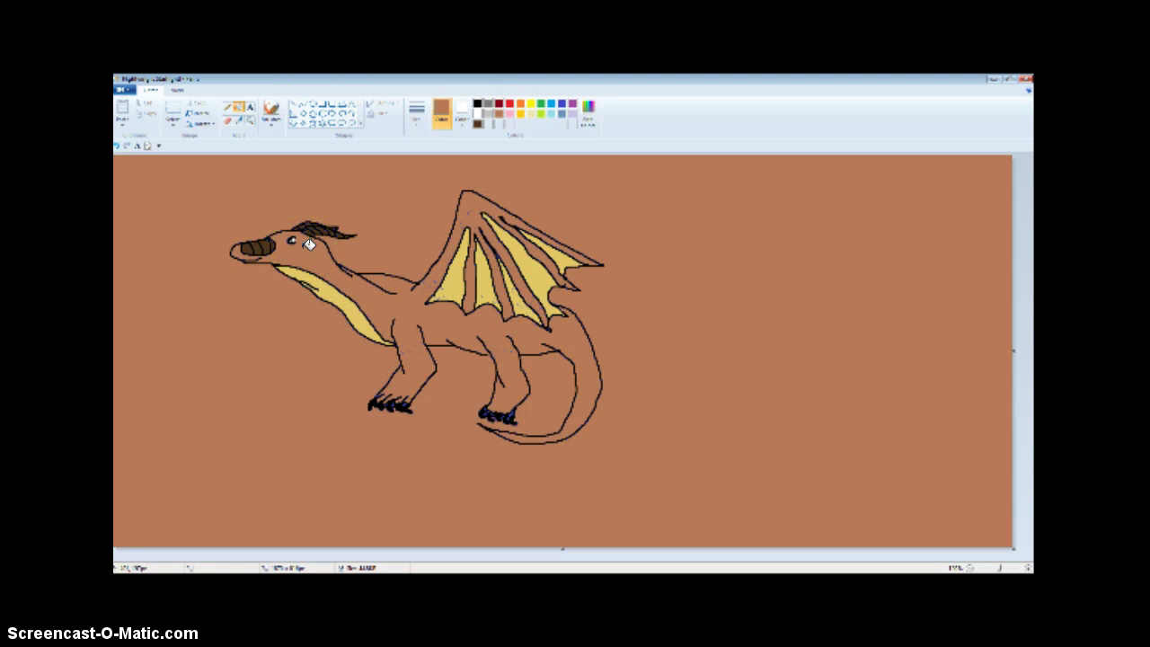
pyautogui.click(147, 185)
pyautogui.click(115, 148)
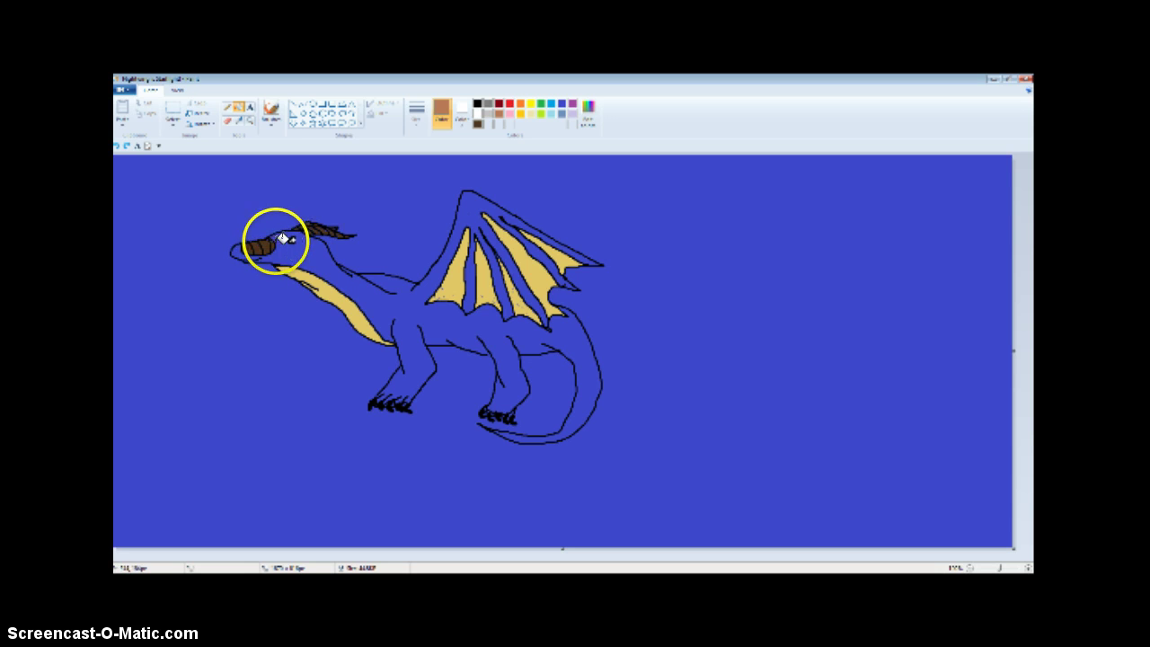
# Step: Close the gaps in the dragon's outline around the wing, tail and hind leg with a black brush, and fill the body light brown
pyautogui.click(479, 107)
pyautogui.click(272, 113)
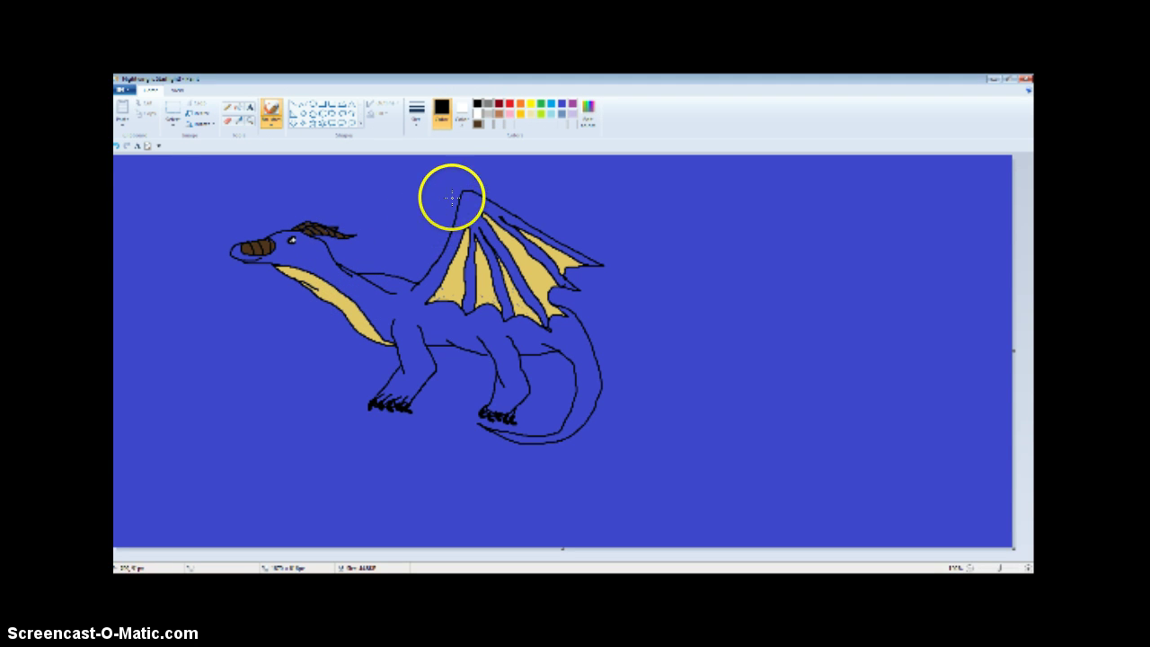
pyautogui.moveTo(476, 188)
pyautogui.mouseDown()
pyautogui.moveTo(607, 266)
pyautogui.moveTo(565, 264)
pyautogui.moveTo(576, 291)
pyautogui.moveTo(557, 292)
pyautogui.moveTo(550, 310)
pyautogui.moveTo(591, 326)
pyautogui.mouseUp()
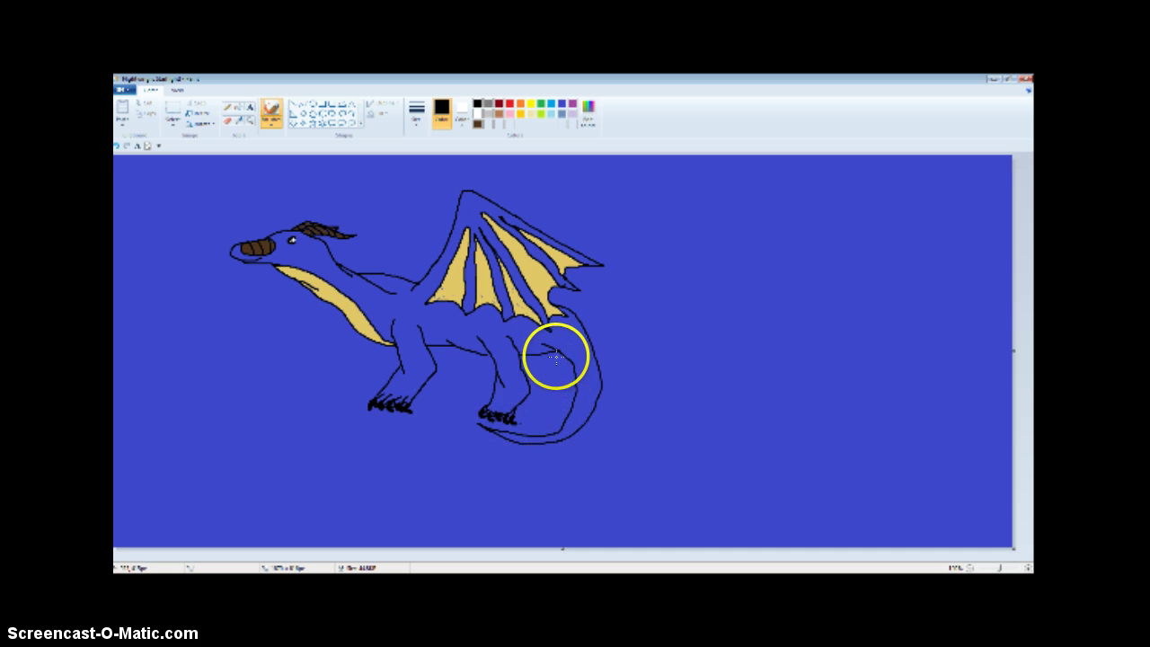
pyautogui.click(508, 357)
pyautogui.moveTo(521, 382)
pyautogui.mouseDown()
pyautogui.moveTo(511, 405)
pyautogui.moveTo(480, 411)
pyautogui.moveTo(492, 357)
pyautogui.mouseUp()
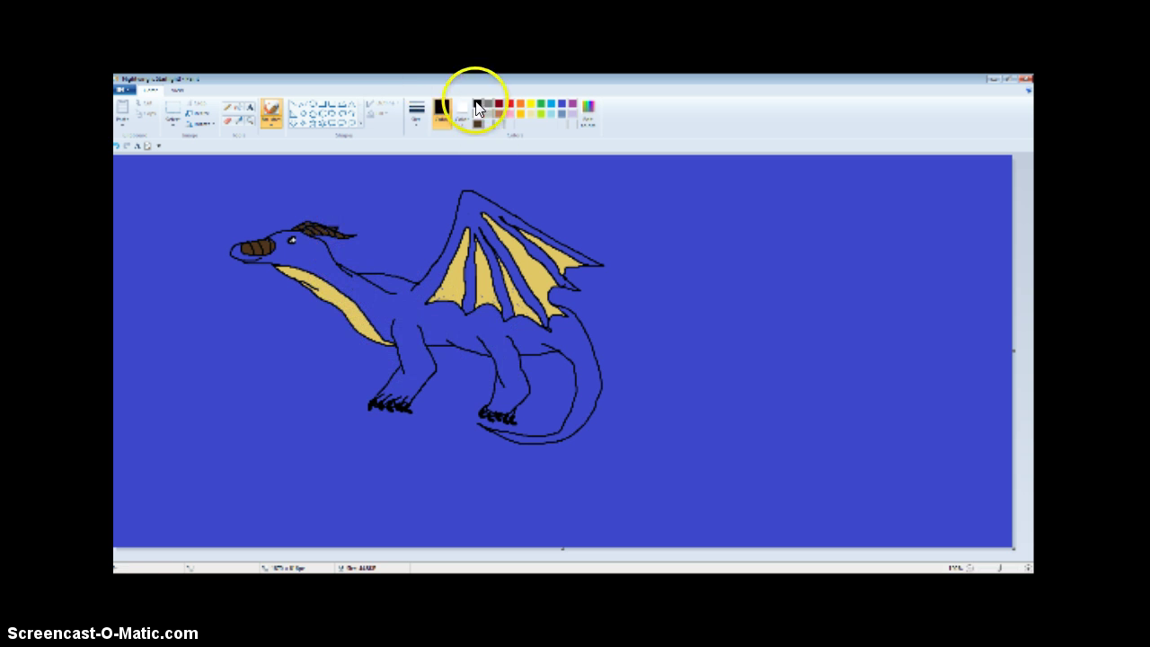
pyautogui.click(387, 328)
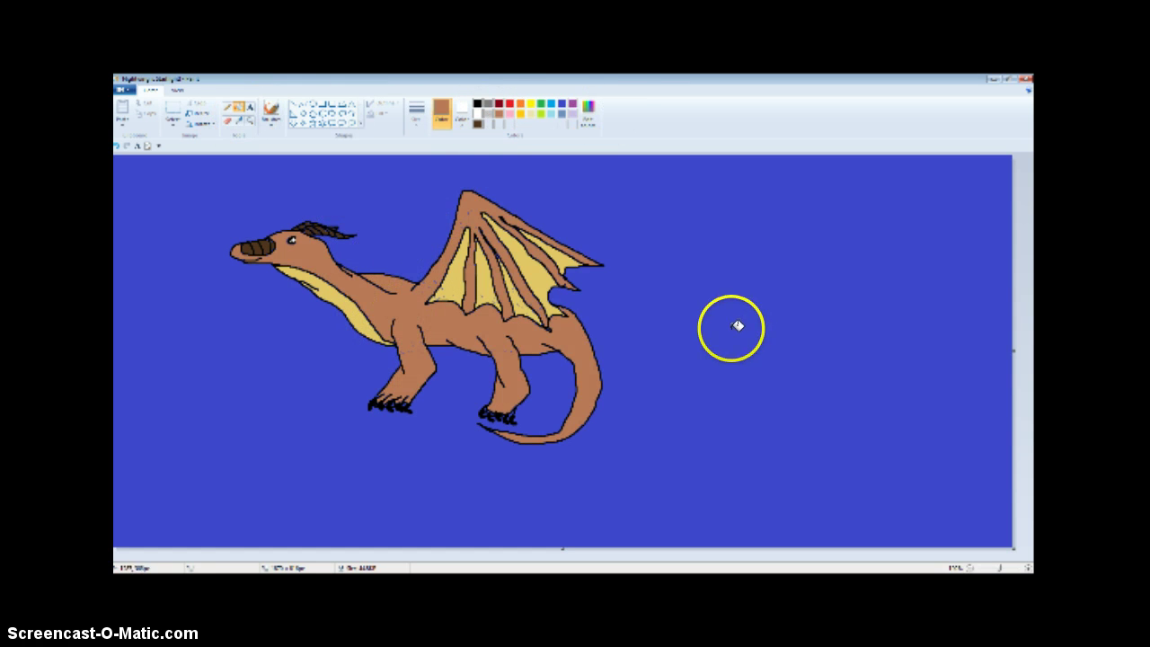
# Step: Mix a much darker shade of the body's brown and fill the dragon's body with it
pyautogui.click(589, 115)
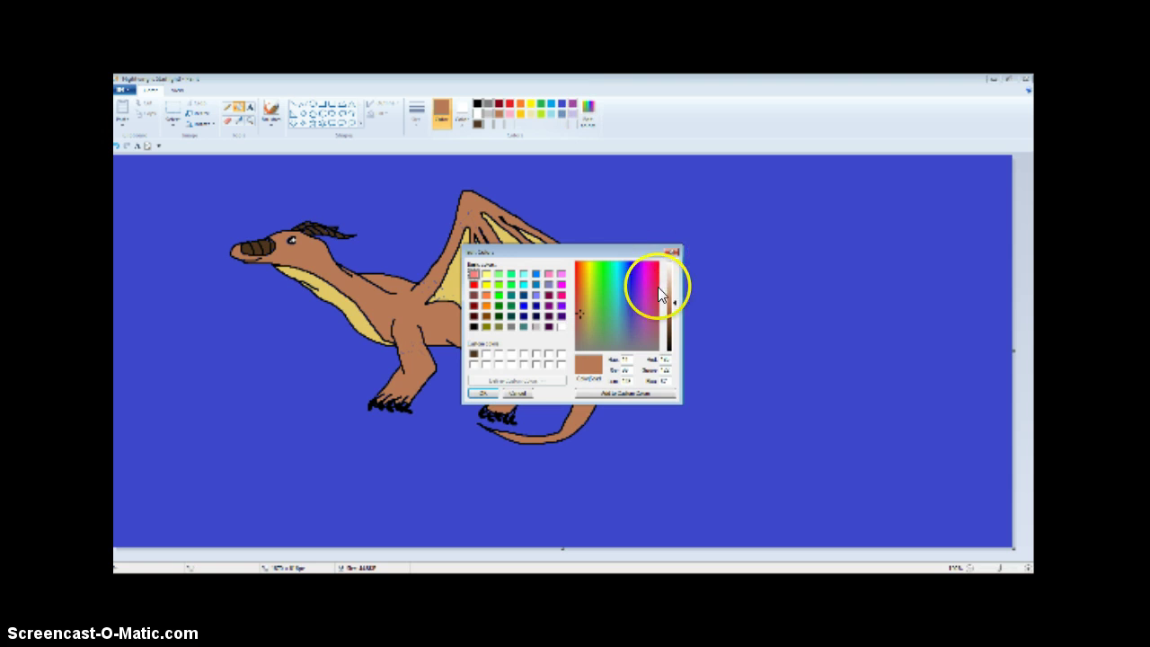
pyautogui.click(674, 310)
pyautogui.moveTo(675, 322); pyautogui.dragTo(675, 334)
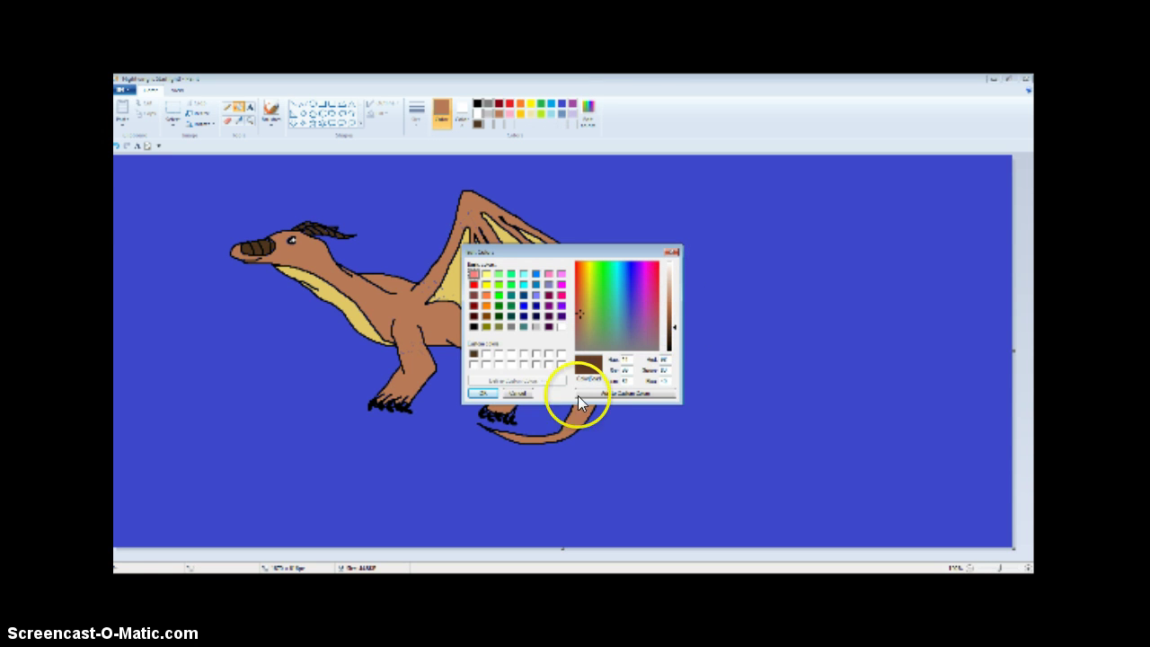
pyautogui.click(488, 393)
pyautogui.click(456, 312)
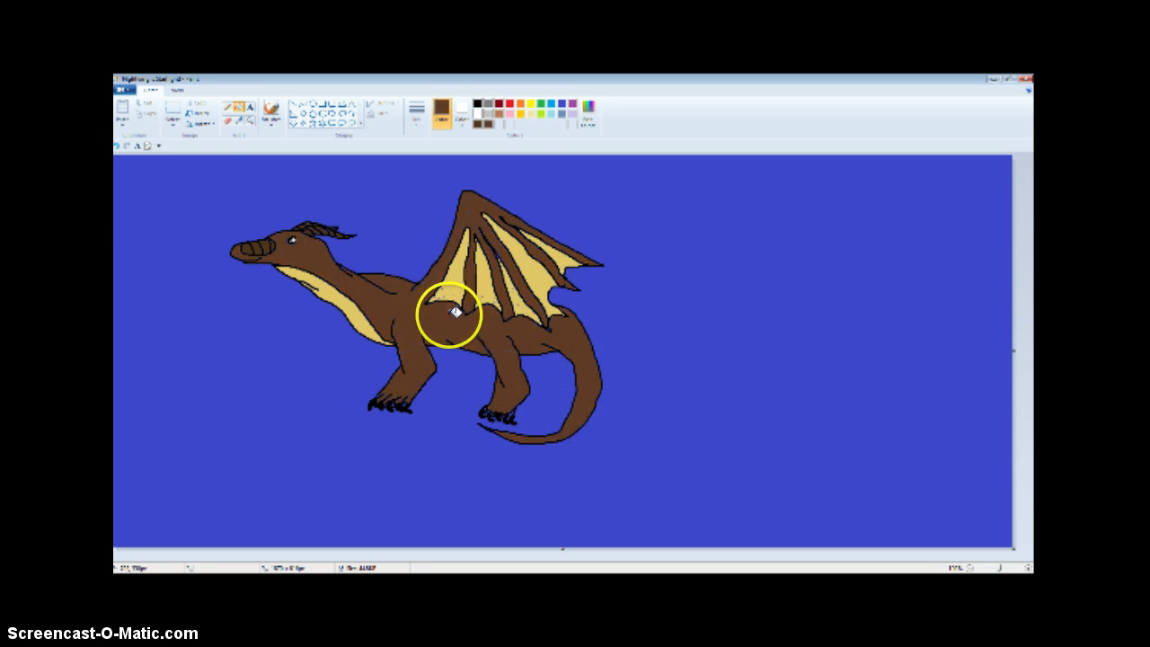
# Step: Mix a lighter reddish brown and refill the dragon's body with it
pyautogui.click(597, 128)
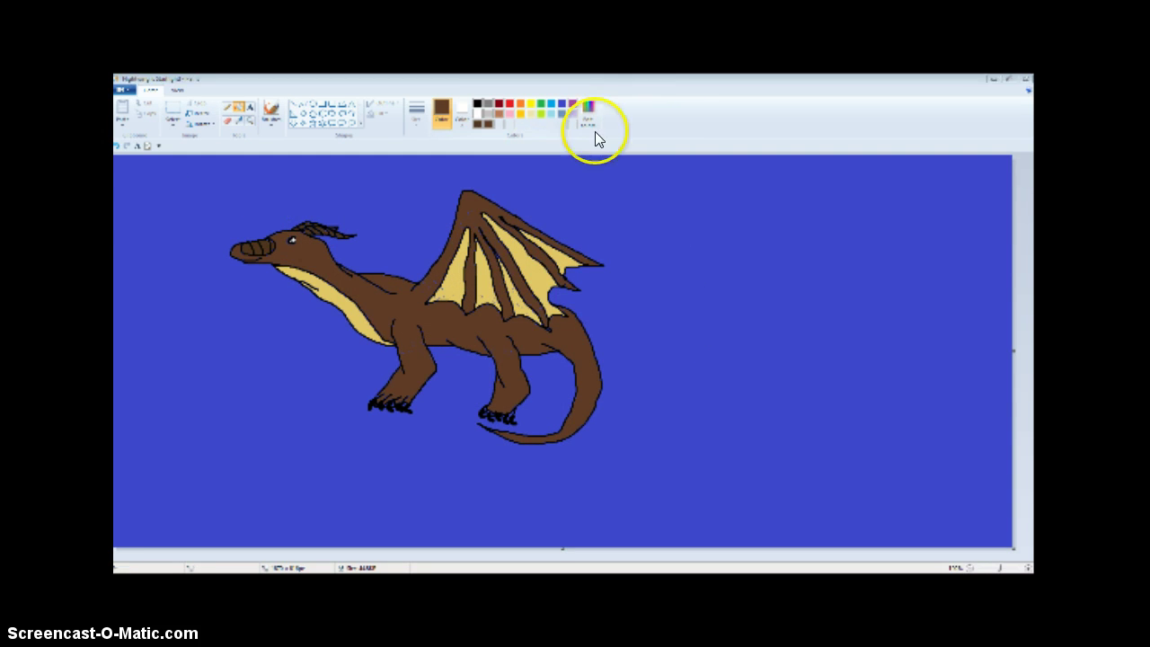
pyautogui.moveTo(680, 308); pyautogui.dragTo(678, 313)
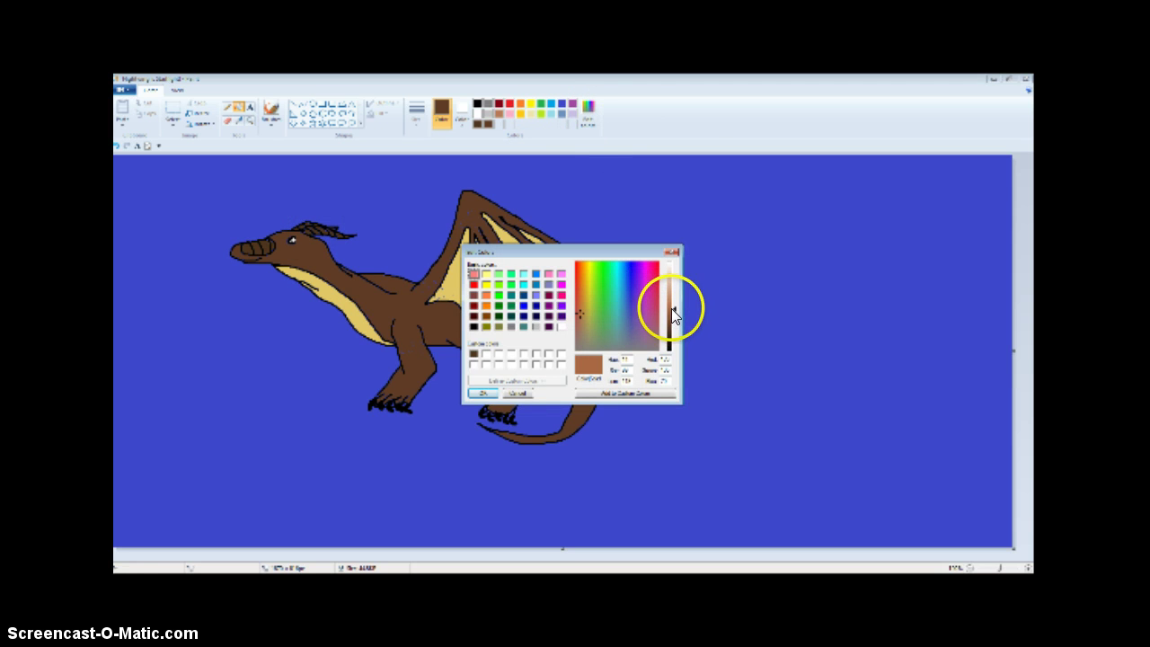
pyautogui.click(484, 393)
pyautogui.click(415, 286)
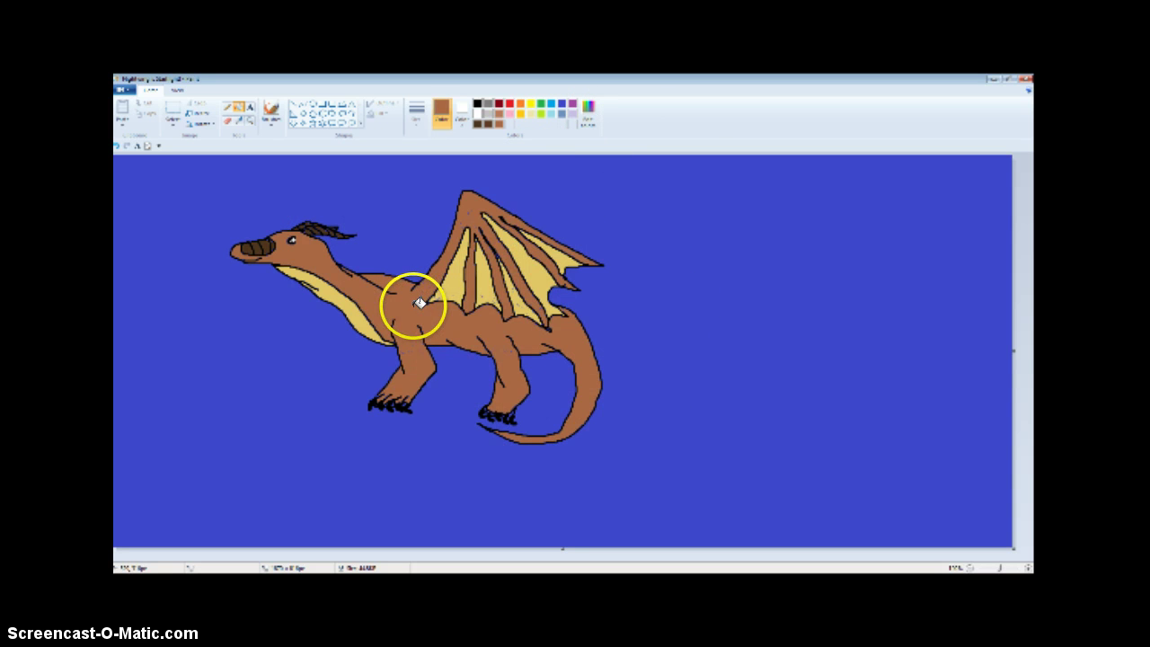
# Step: Mix a slightly darker medium brown from the current body colour and fill the dragon's body with it
pyautogui.click(499, 111)
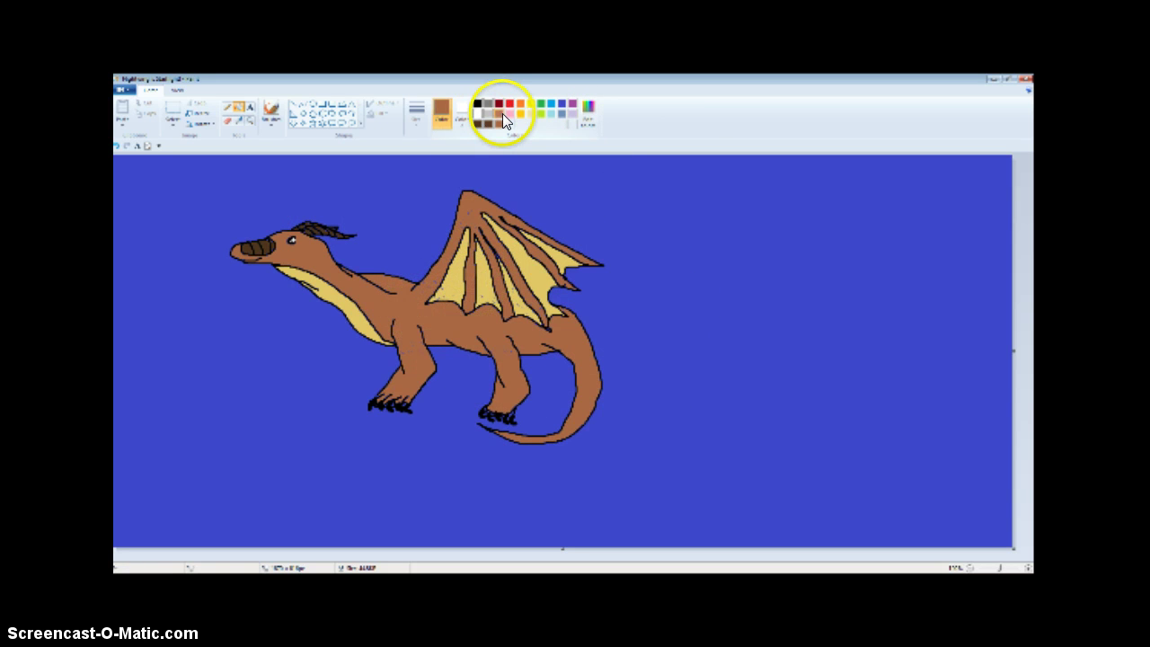
pyautogui.click(497, 122)
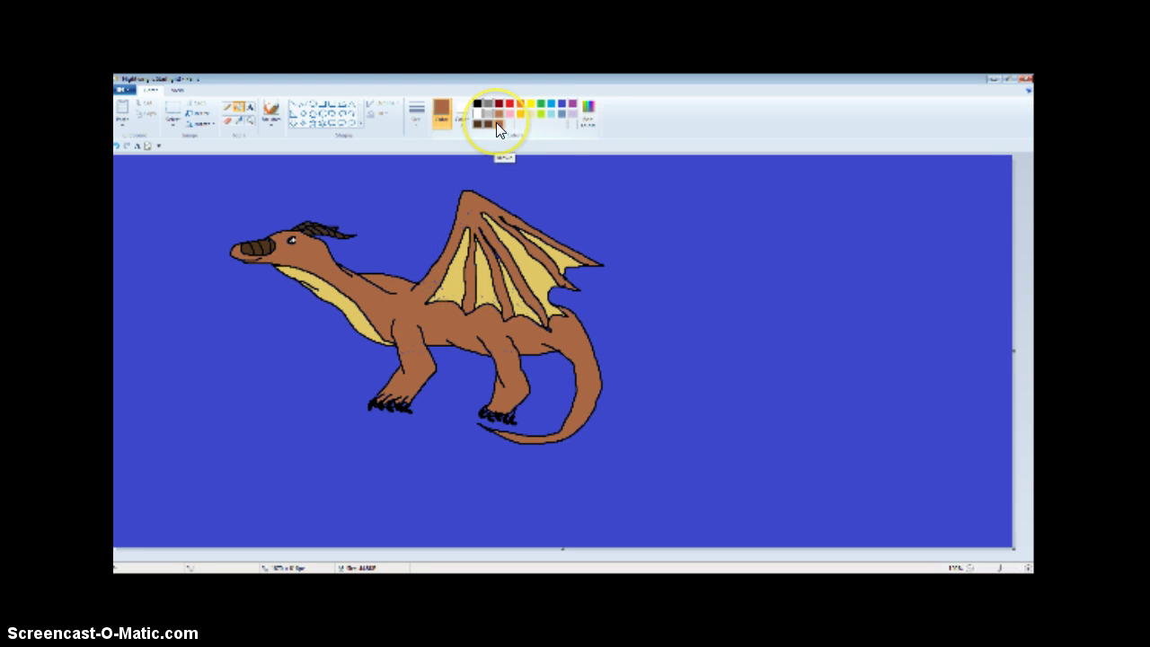
pyautogui.click(587, 114)
pyautogui.click(680, 340)
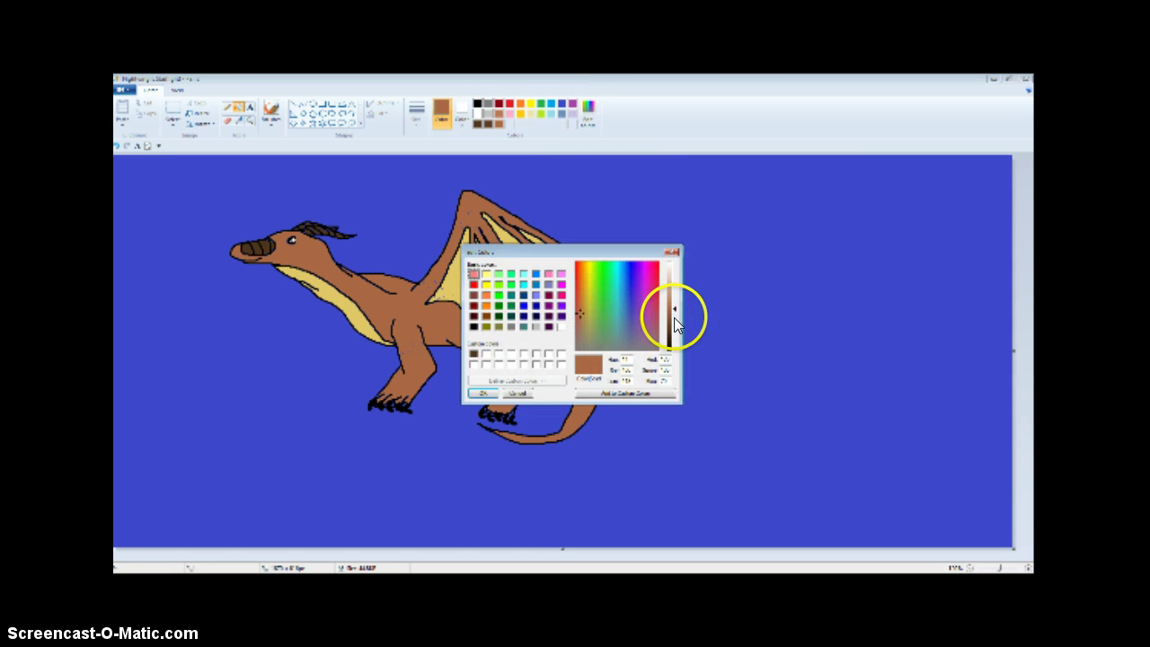
pyautogui.click(483, 399)
pyautogui.click(437, 331)
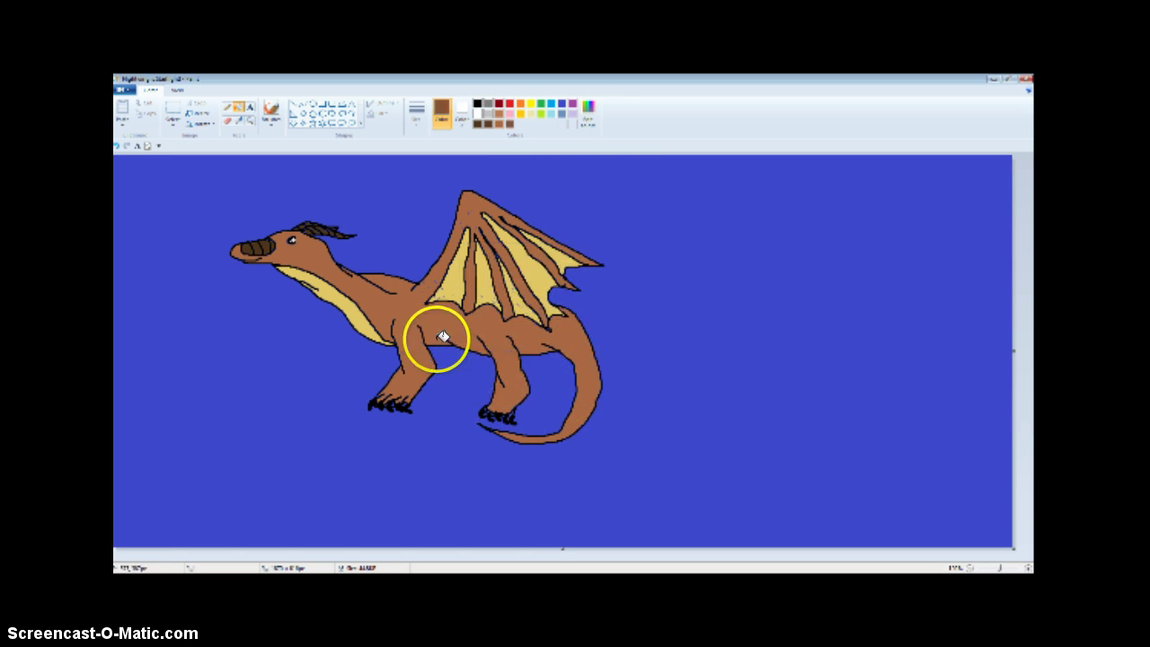
pyautogui.click(476, 236)
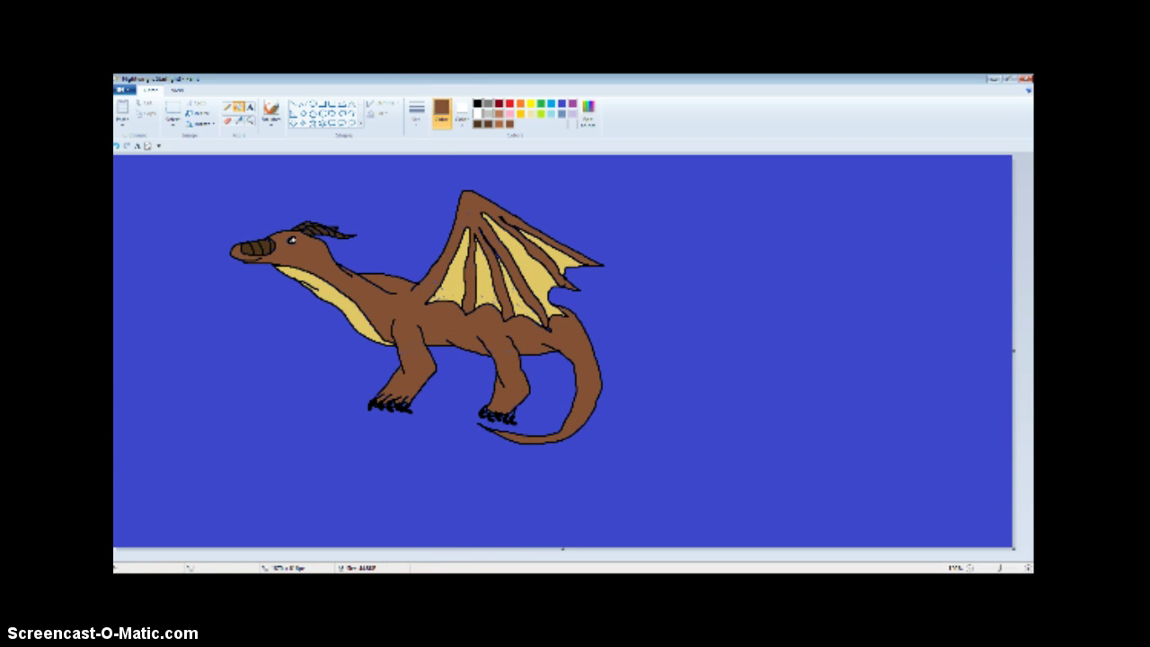
# Step: Switch to Google Chrome, compare the standing MudWing reference image with the drawing, and return to Paint
pyautogui.hotkey('alt', 'Tab')
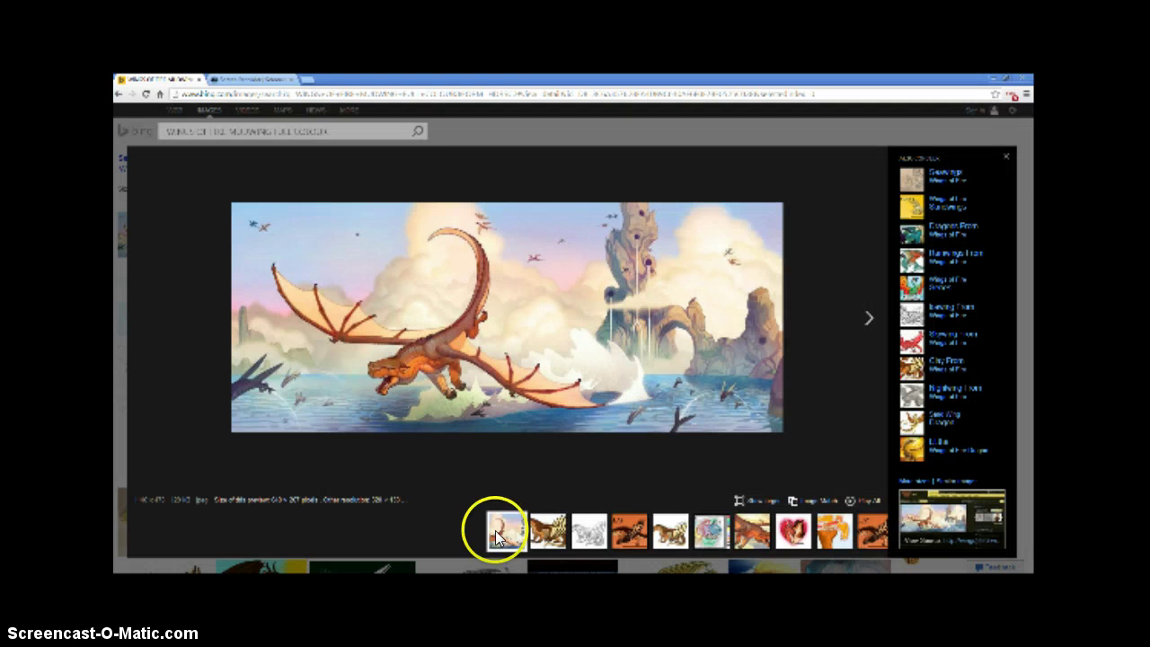
pyautogui.click(547, 531)
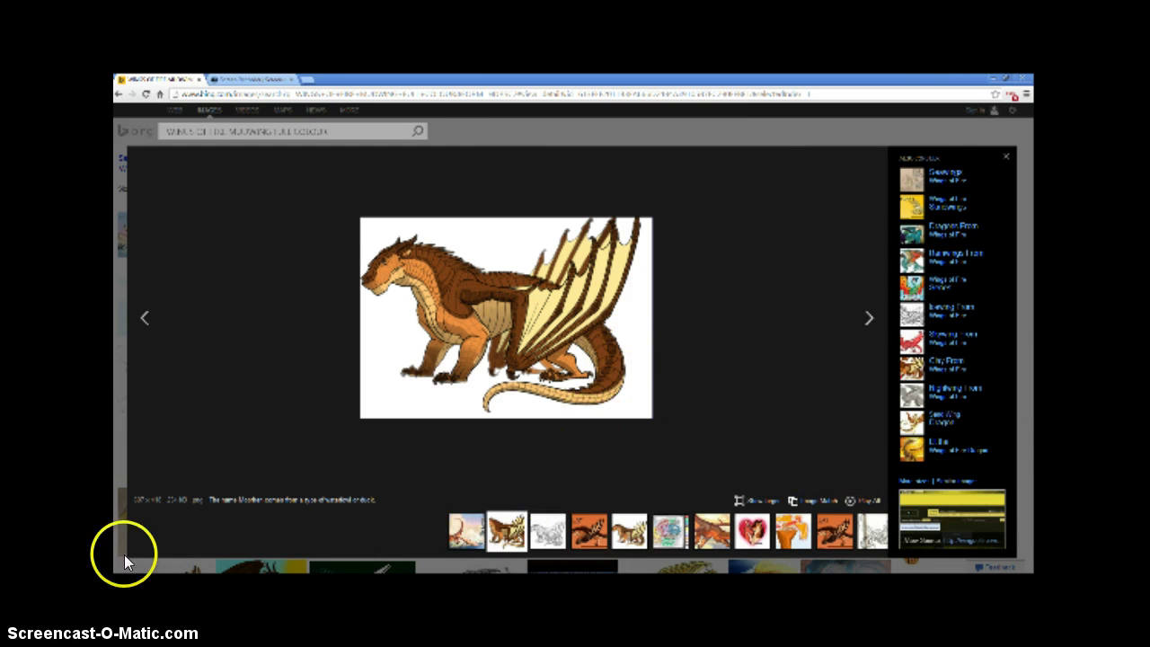
pyautogui.click(209, 583)
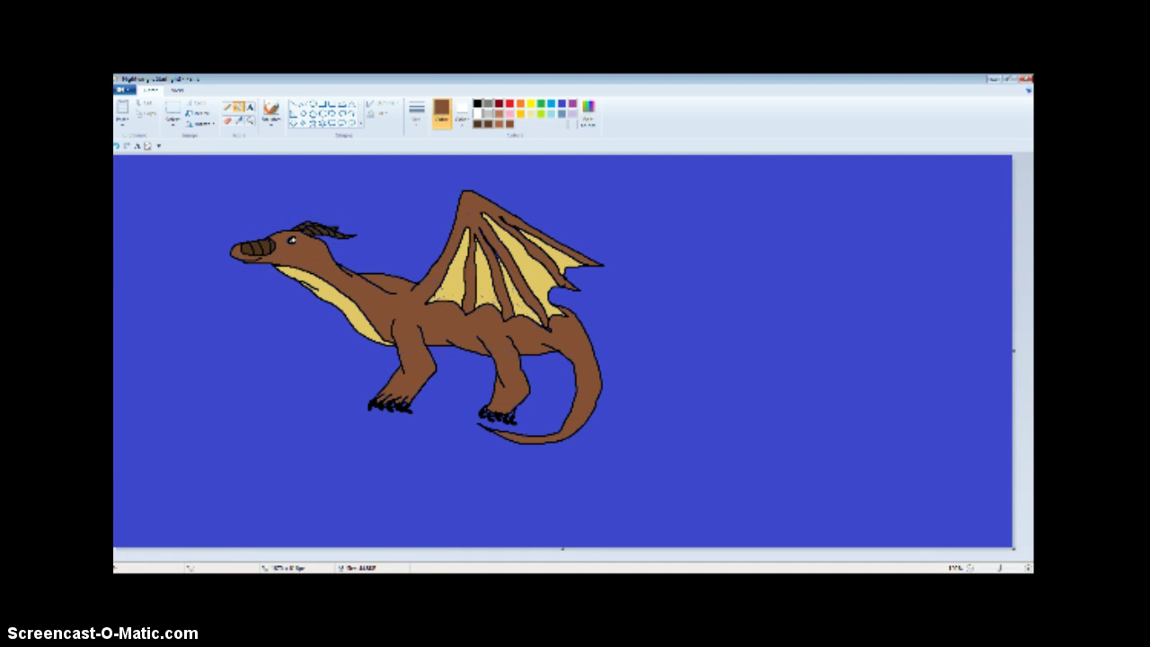
pyautogui.hotkey('alt', 'Tab')
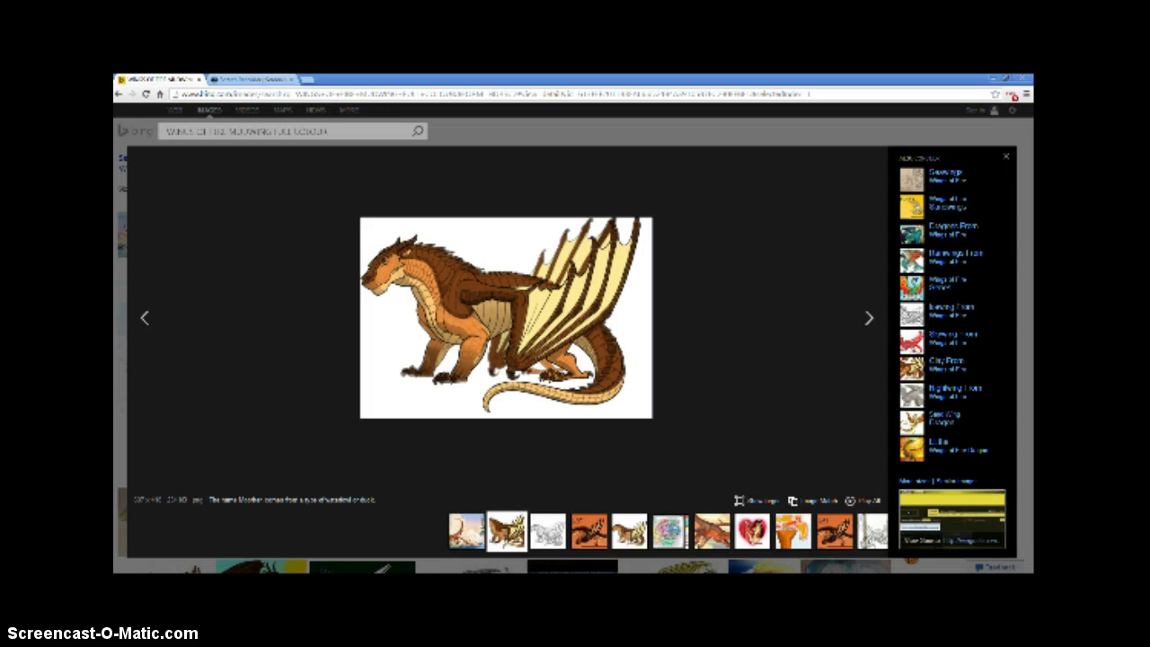
pyautogui.hotkey('alt', 'Tab')
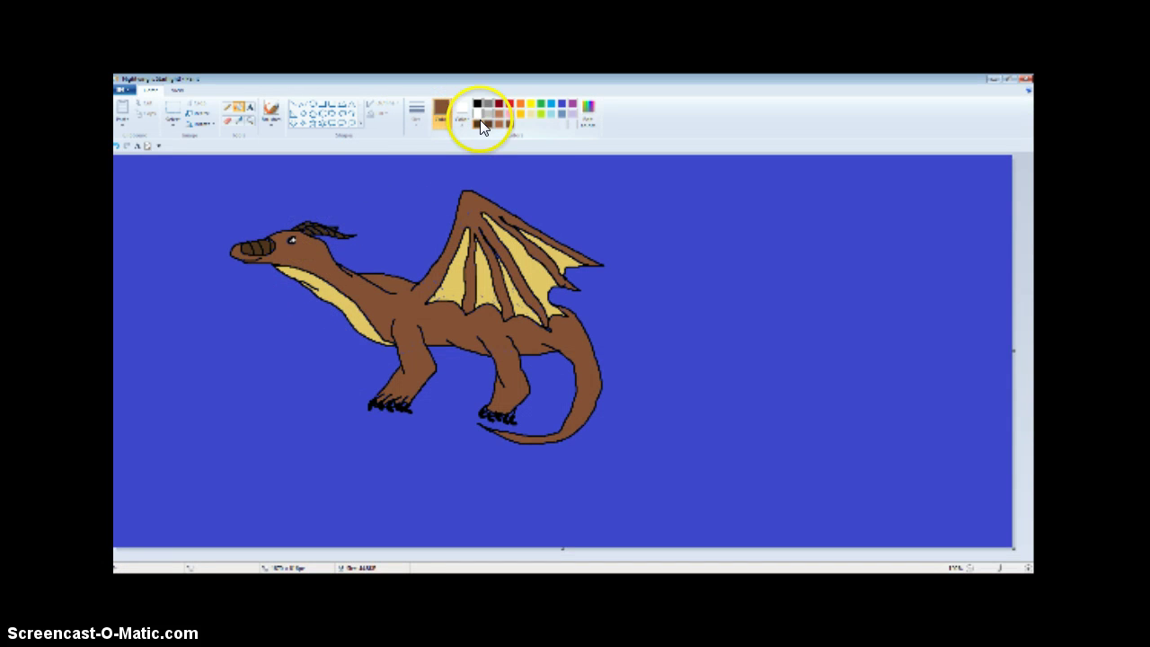
# Step: Draw a row of pointed black spines along the dragon's neck, back and outer tail edge with the brush
pyautogui.click(271, 114)
pyautogui.click(244, 246)
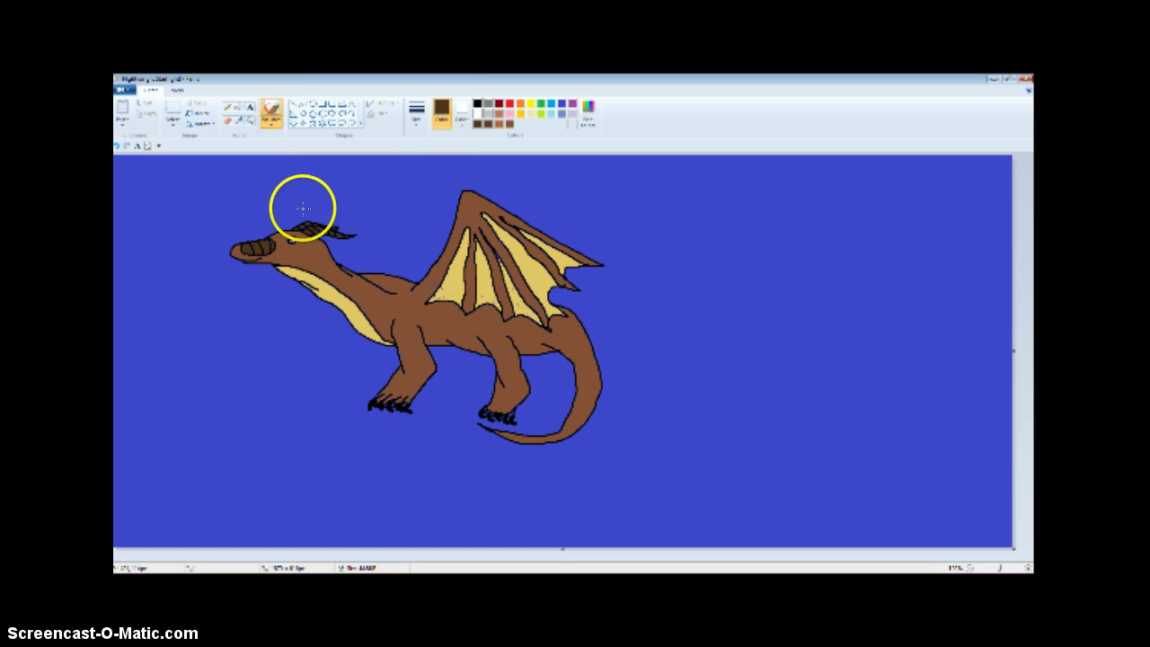
pyautogui.click(478, 104)
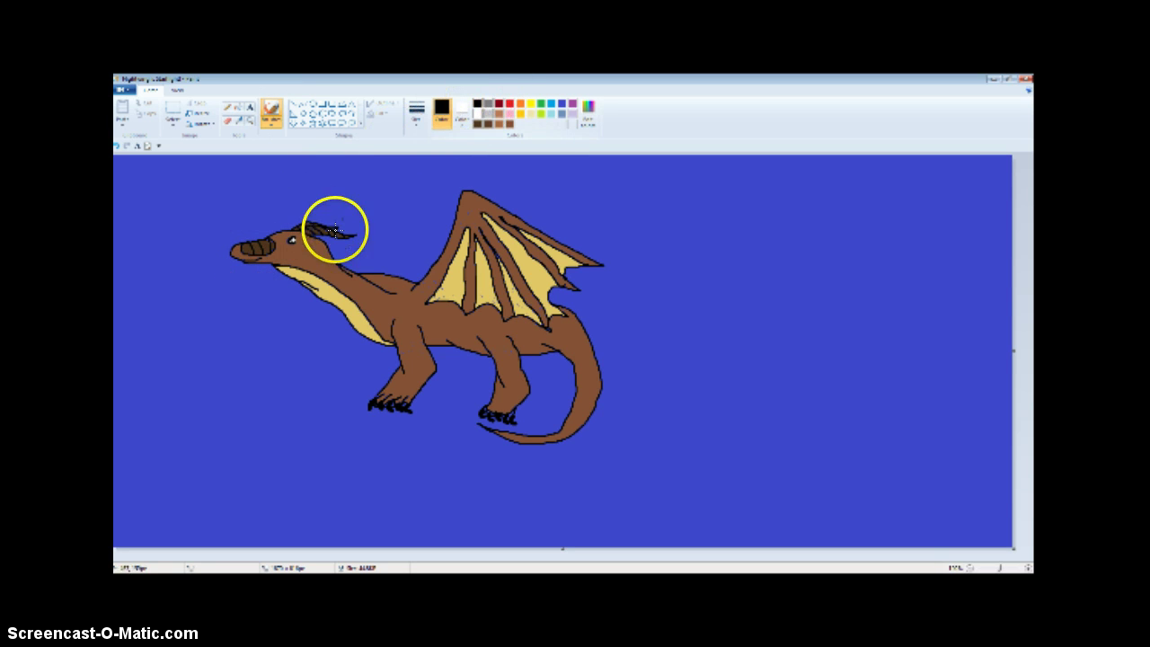
pyautogui.click(478, 105)
pyautogui.click(460, 118)
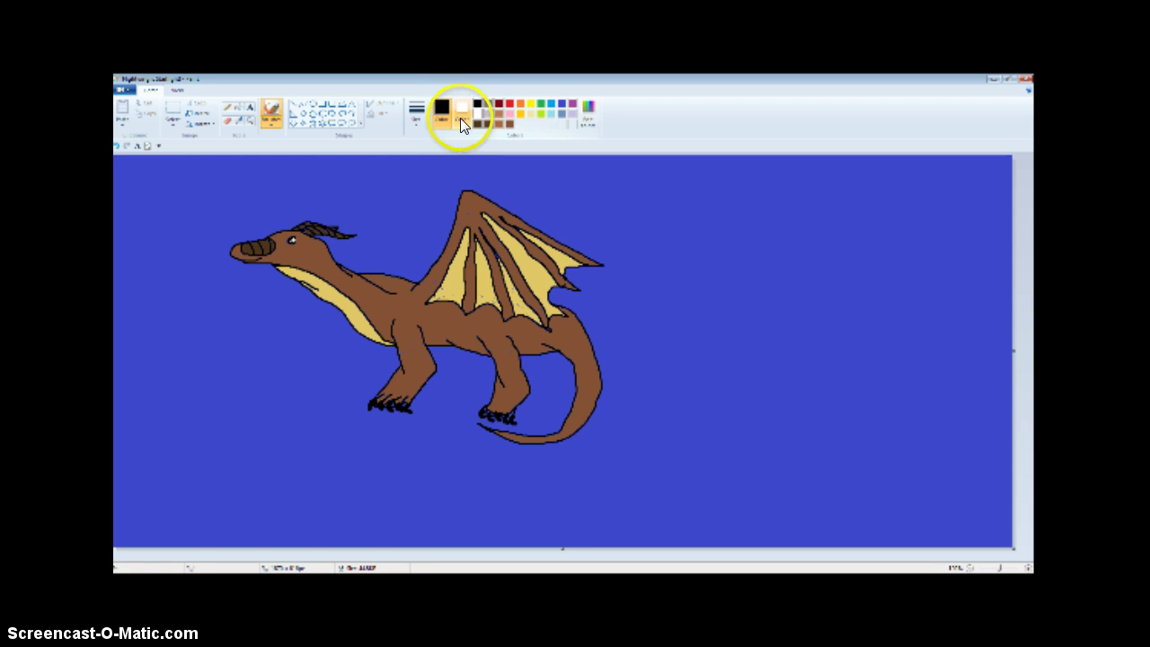
pyautogui.click(441, 113)
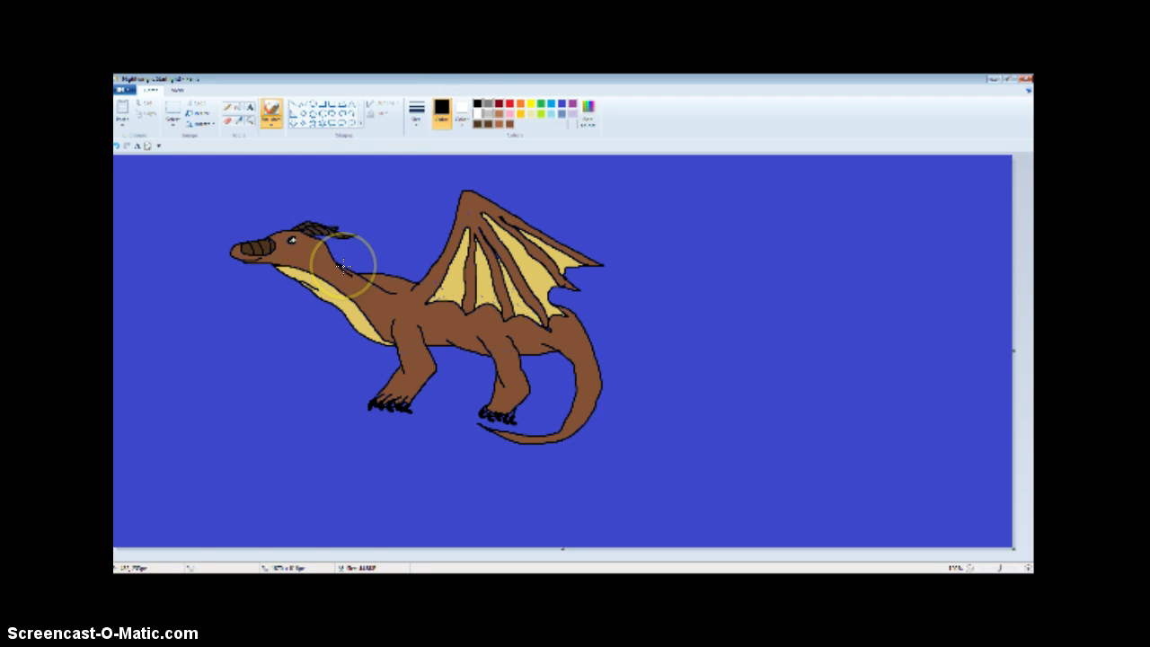
pyautogui.moveTo(345, 266)
pyautogui.mouseDown()
pyautogui.moveTo(362, 257)
pyautogui.moveTo(357, 270)
pyautogui.moveTo(406, 276)
pyautogui.moveTo(416, 264)
pyautogui.moveTo(416, 275)
pyautogui.mouseUp()
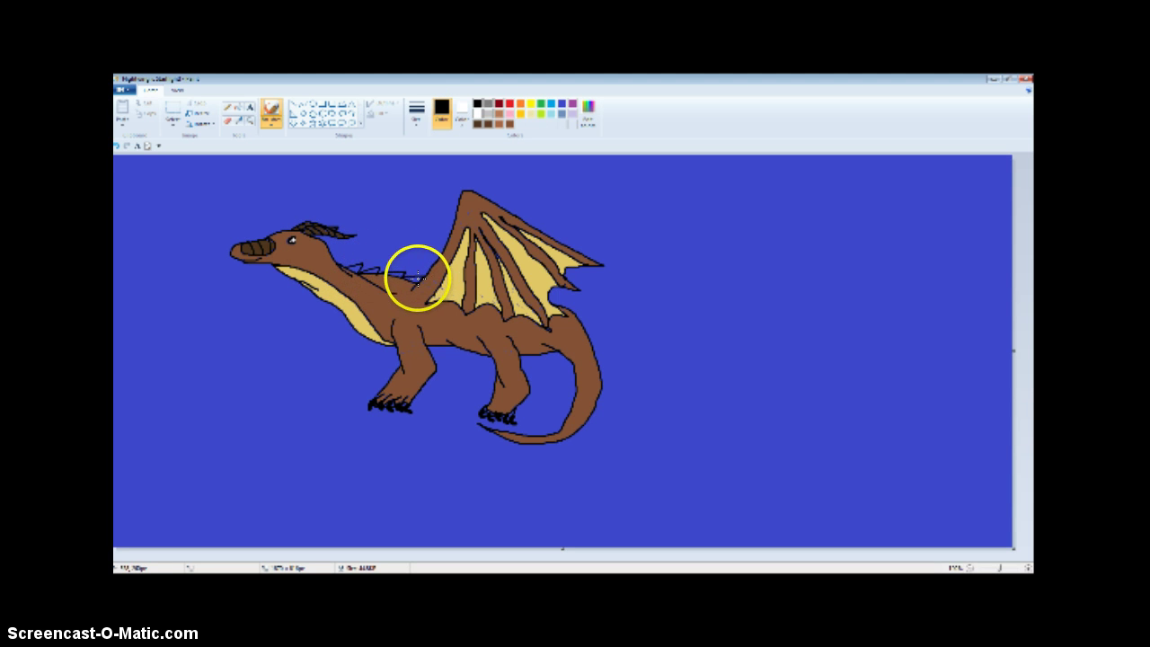
pyautogui.moveTo(537, 298)
pyautogui.mouseDown()
pyautogui.moveTo(569, 301)
pyautogui.moveTo(564, 308)
pyautogui.moveTo(591, 320)
pyautogui.moveTo(588, 341)
pyautogui.moveTo(611, 360)
pyautogui.moveTo(607, 392)
pyautogui.moveTo(586, 439)
pyautogui.moveTo(581, 429)
pyautogui.moveTo(540, 452)
pyautogui.moveTo(542, 443)
pyautogui.moveTo(508, 447)
pyautogui.moveTo(493, 434)
pyautogui.mouseUp()
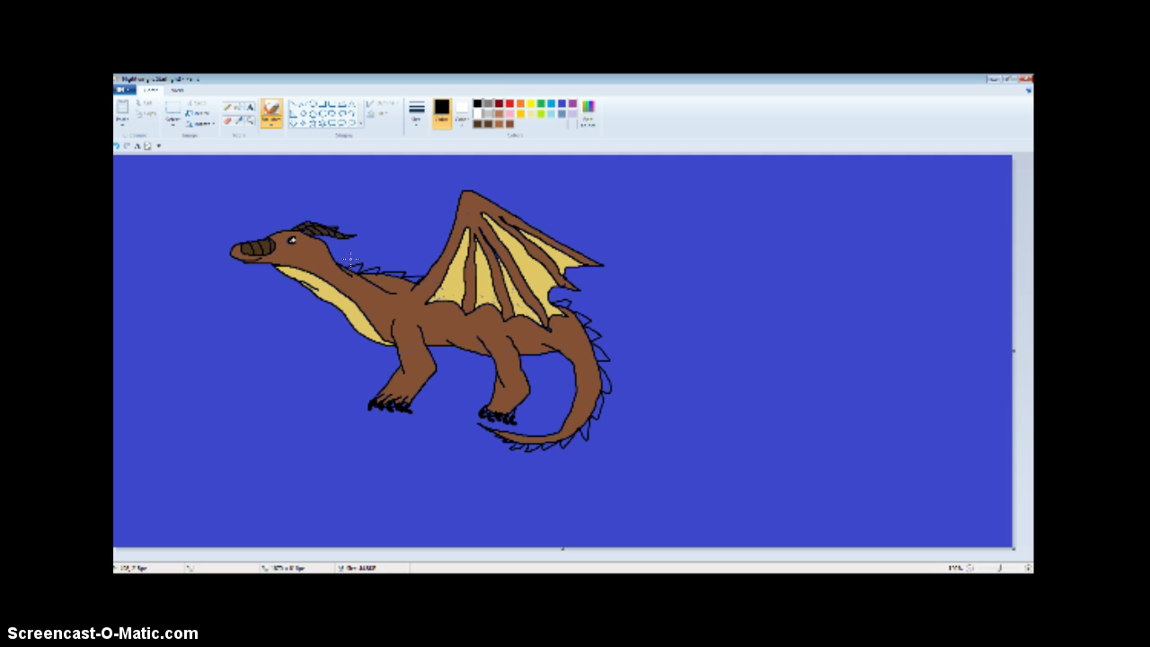
# Step: Fill the spines along the dragon's neck, back and upper tail with dark brown, undoing the fill that recolours the outlines
pyautogui.click(478, 124)
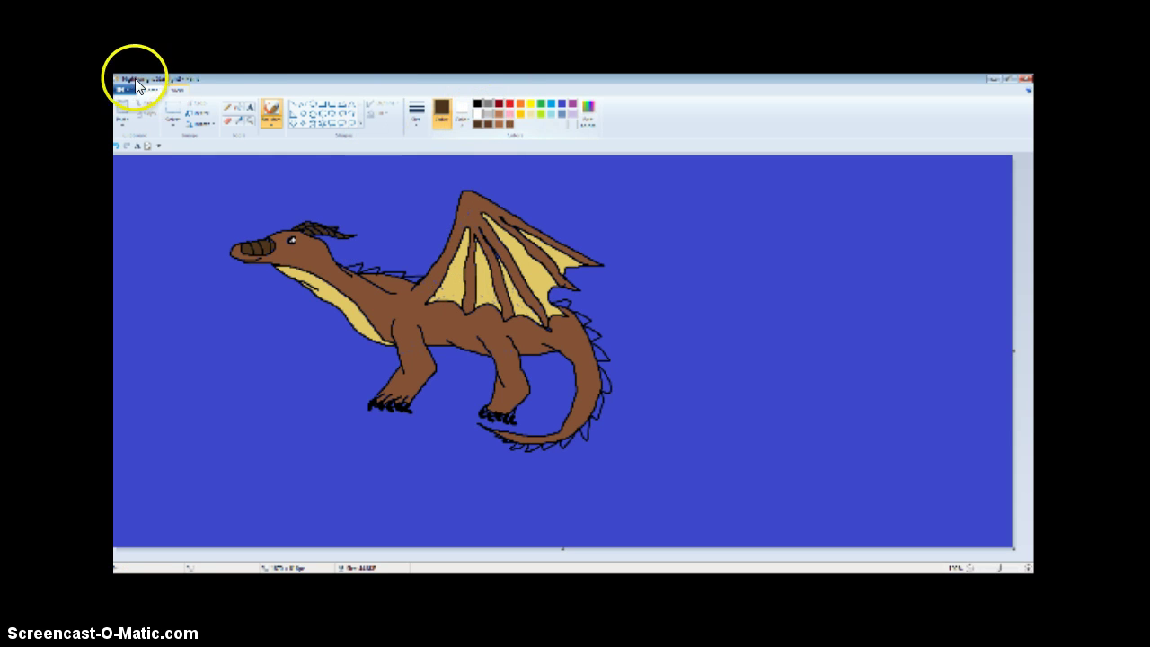
pyautogui.click(357, 269)
pyautogui.click(372, 271)
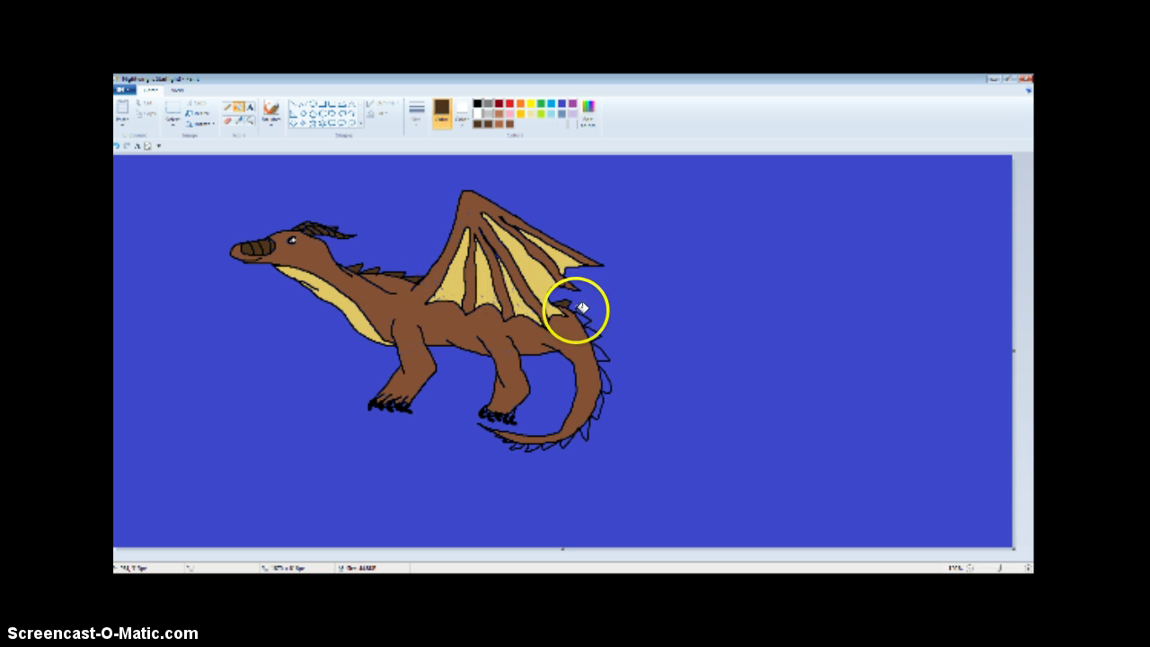
pyautogui.moveTo(583, 307)
pyautogui.mouseDown()
pyautogui.moveTo(609, 376)
pyautogui.moveTo(600, 404)
pyautogui.mouseUp()
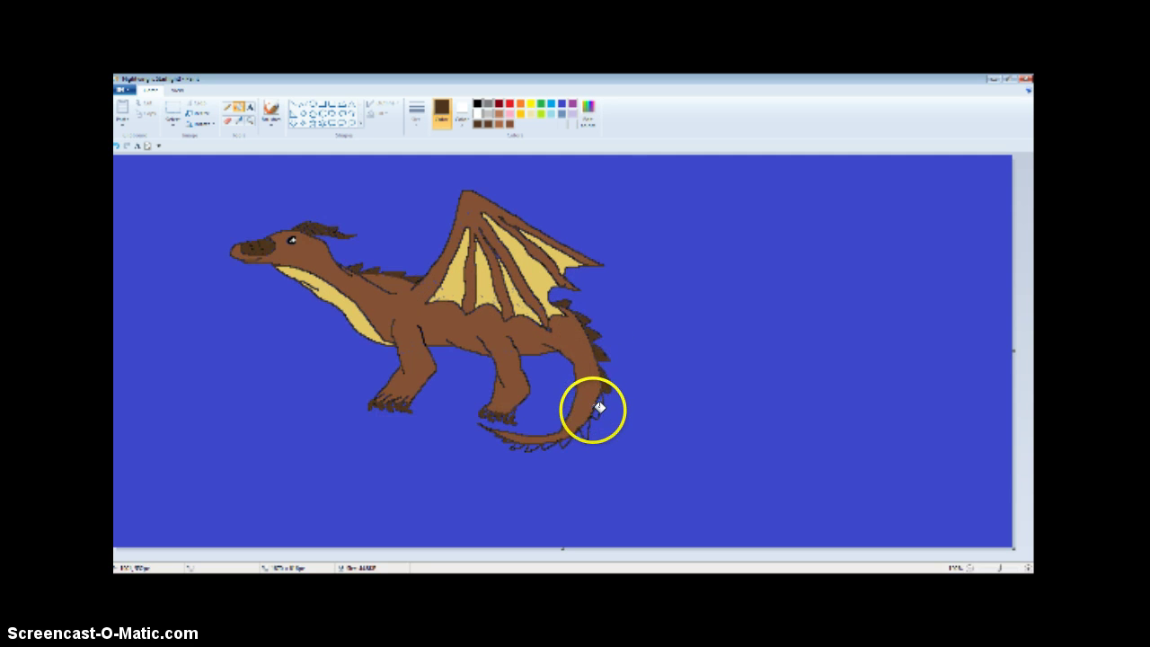
pyautogui.click(116, 146)
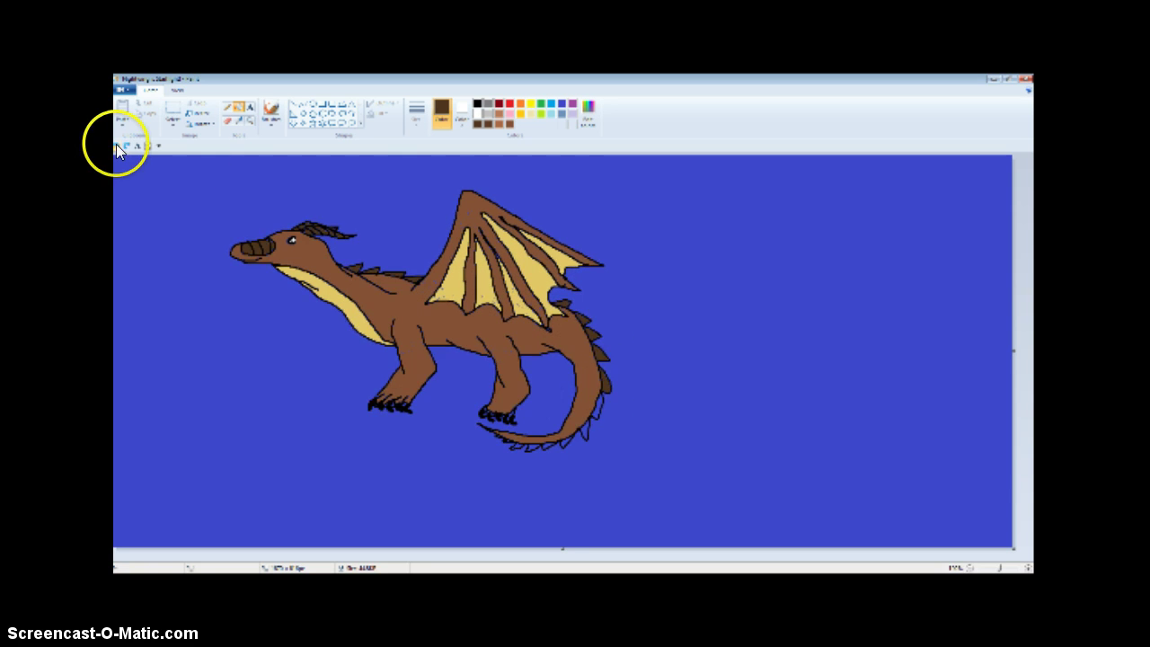
# Step: Fill the remaining spines along the lower tail with dark brown, undoing the fills that spill onto the dragon's outlines
pyautogui.click(586, 430)
pyautogui.click(566, 443)
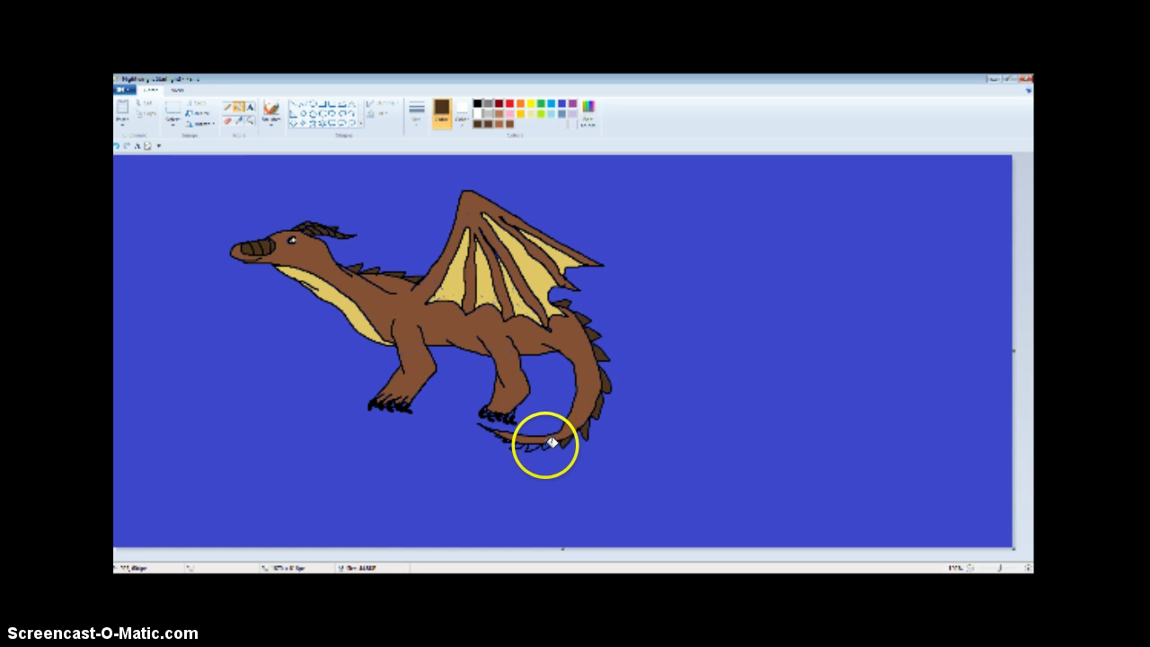
pyautogui.moveTo(552, 443)
pyautogui.mouseDown()
pyautogui.moveTo(516, 445)
pyautogui.moveTo(497, 427)
pyautogui.mouseUp()
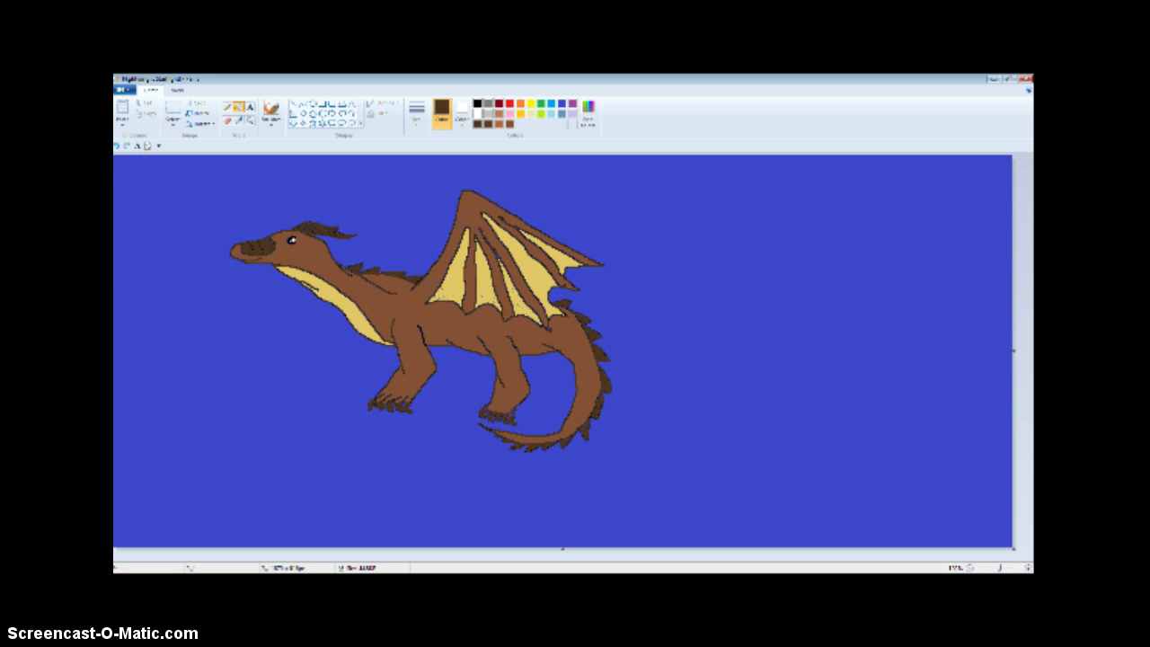
pyautogui.click(116, 144)
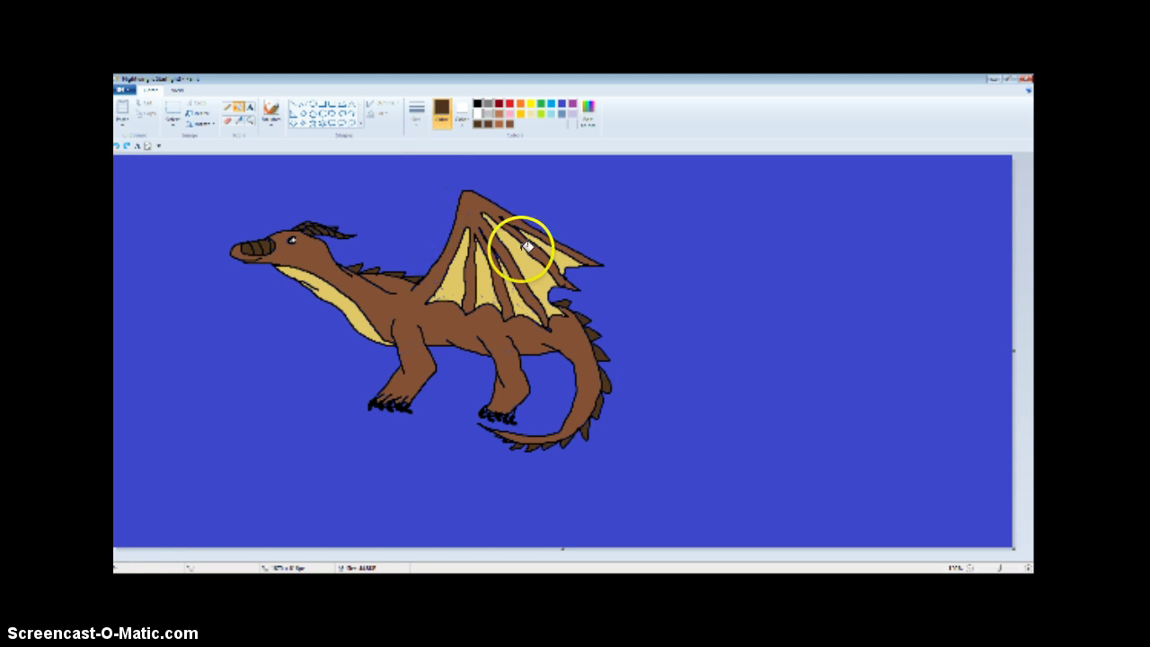
pyautogui.moveTo(497, 448)
pyautogui.mouseDown()
pyautogui.moveTo(506, 437)
pyautogui.moveTo(495, 437)
pyautogui.moveTo(496, 411)
pyautogui.mouseUp()
pyautogui.click(116, 145)
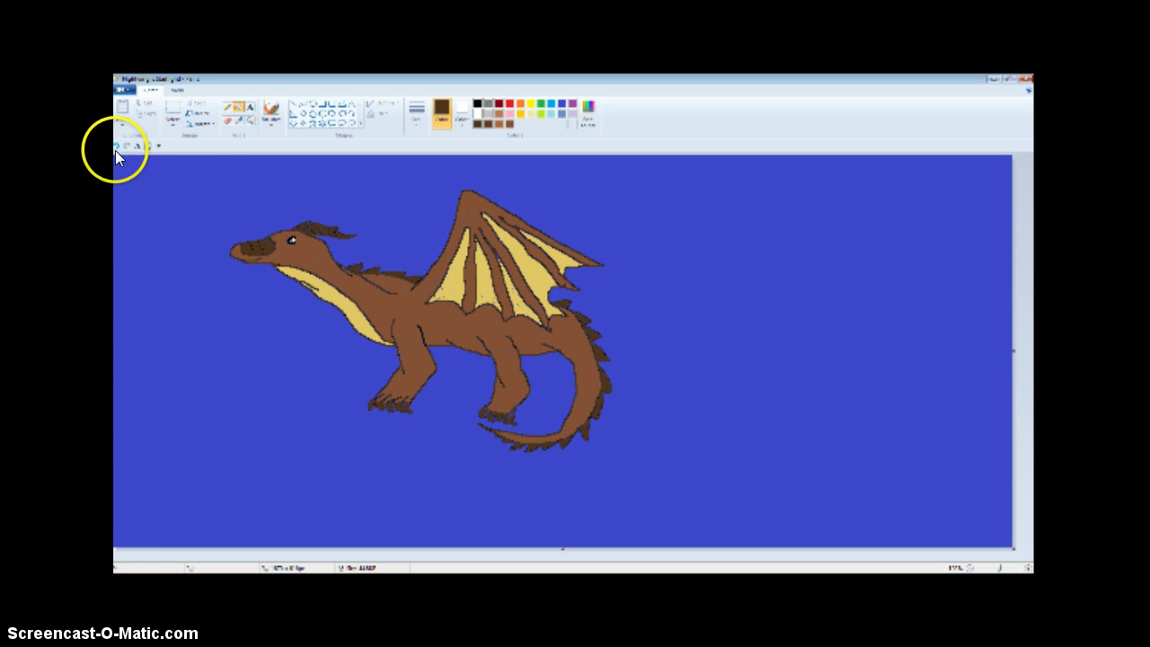
pyautogui.click(123, 144)
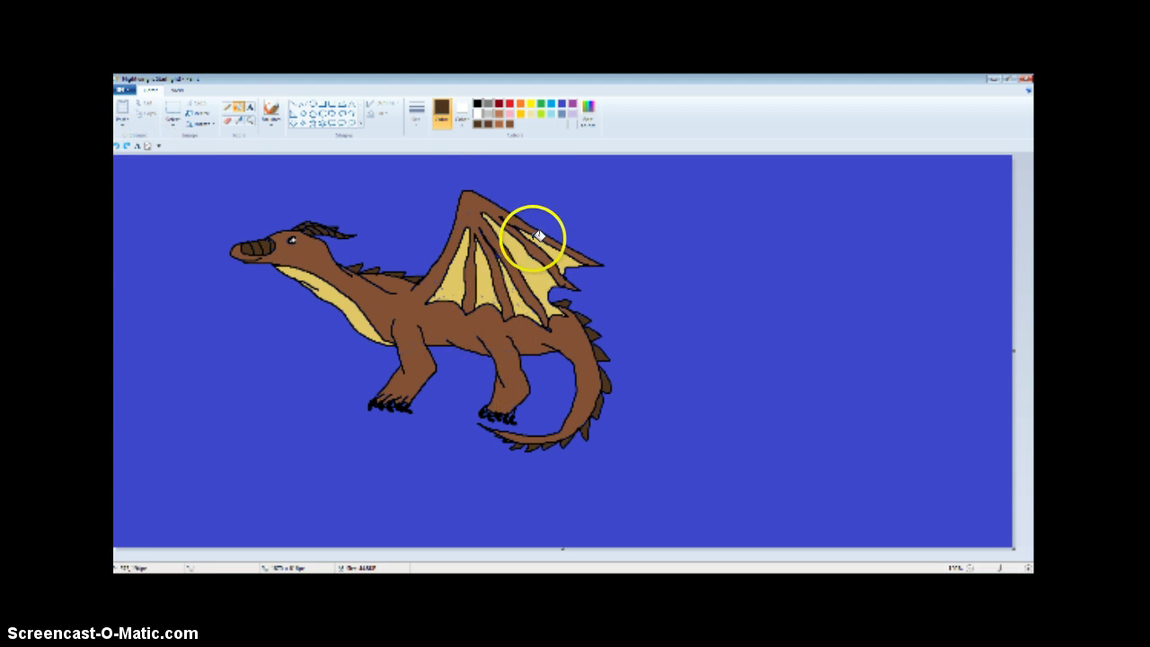
# Step: Switch back to the brush and adjust its line thickness
pyautogui.click(272, 112)
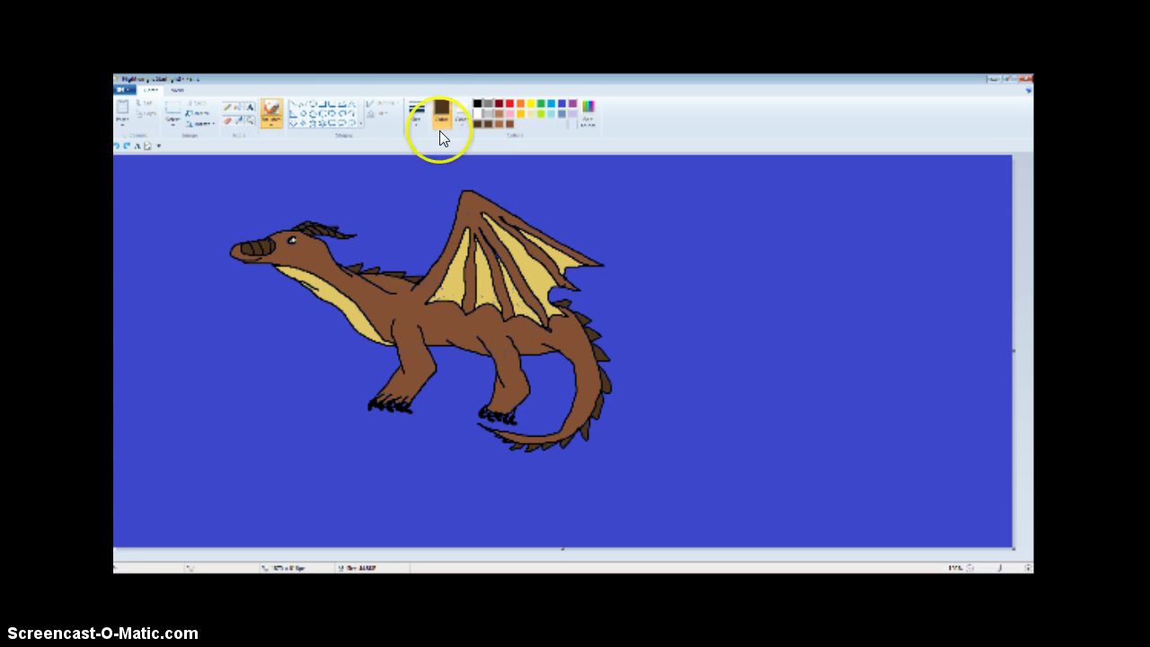
pyautogui.click(426, 120)
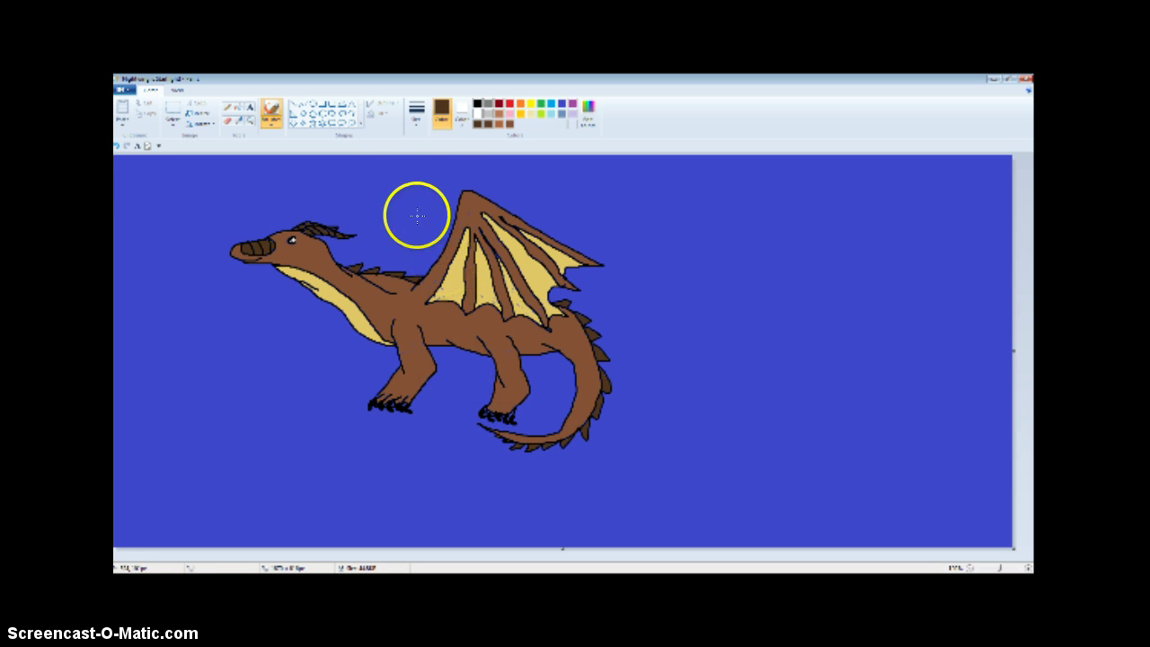
pyautogui.click(434, 135)
pyautogui.click(437, 162)
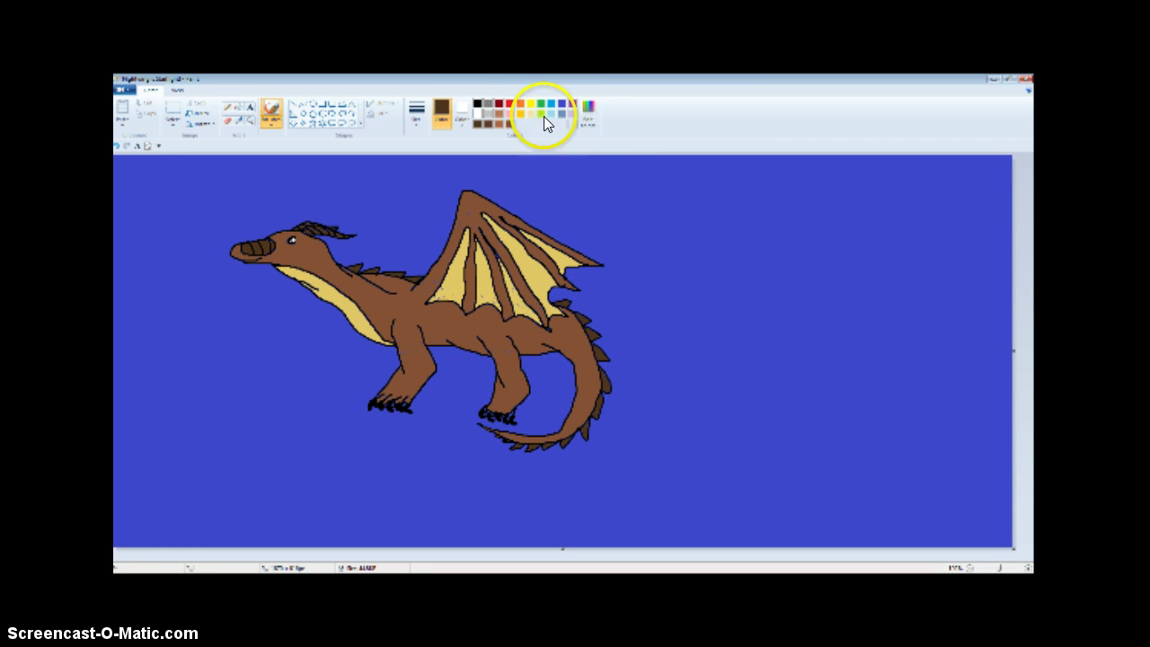
# Step: Mix a light orange custom colour by brightening the palette orange, and try thinner line sizes for the brush
pyautogui.click(589, 117)
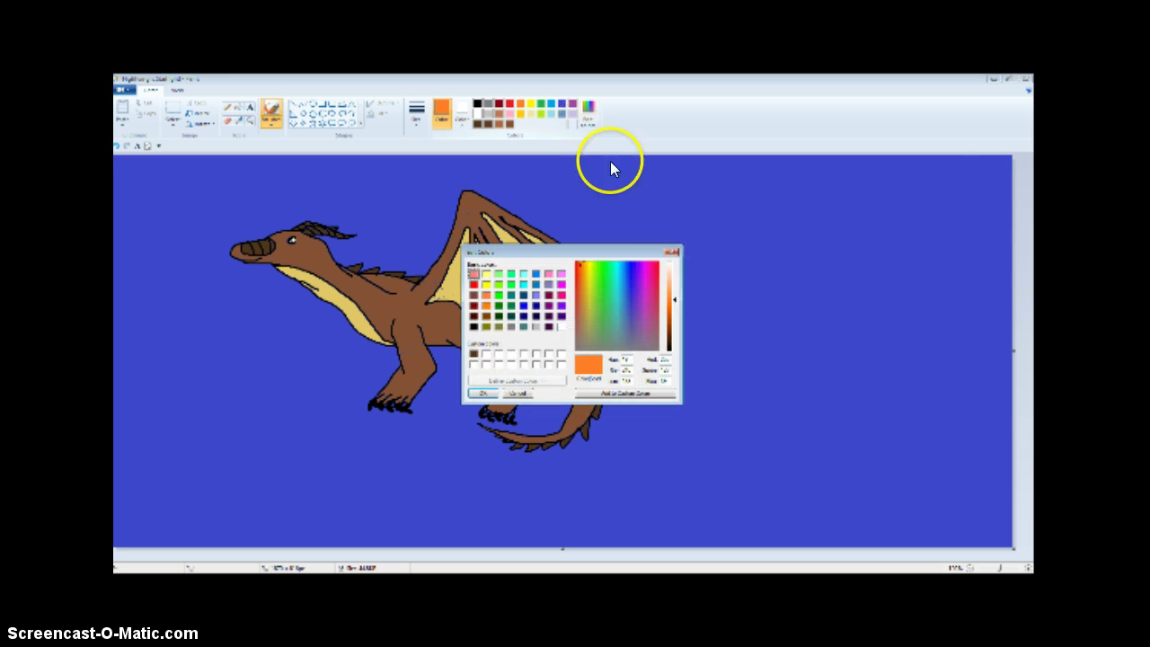
pyautogui.moveTo(669, 300)
pyautogui.mouseDown()
pyautogui.moveTo(672, 328)
pyautogui.moveTo(674, 291)
pyautogui.mouseUp()
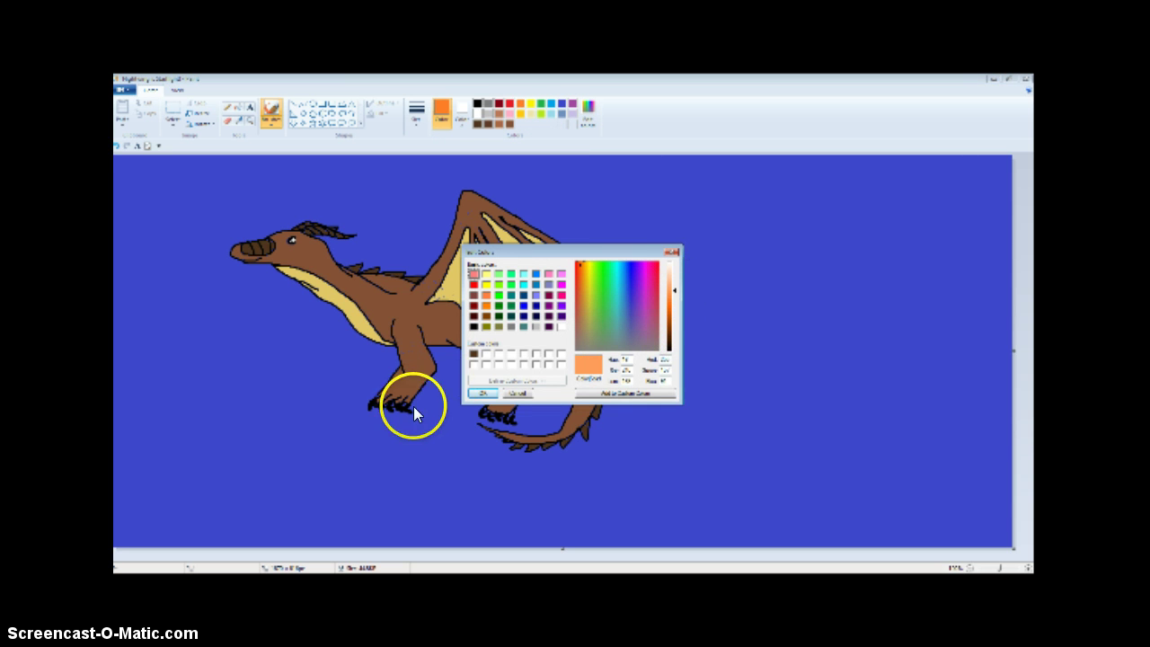
pyautogui.click(470, 392)
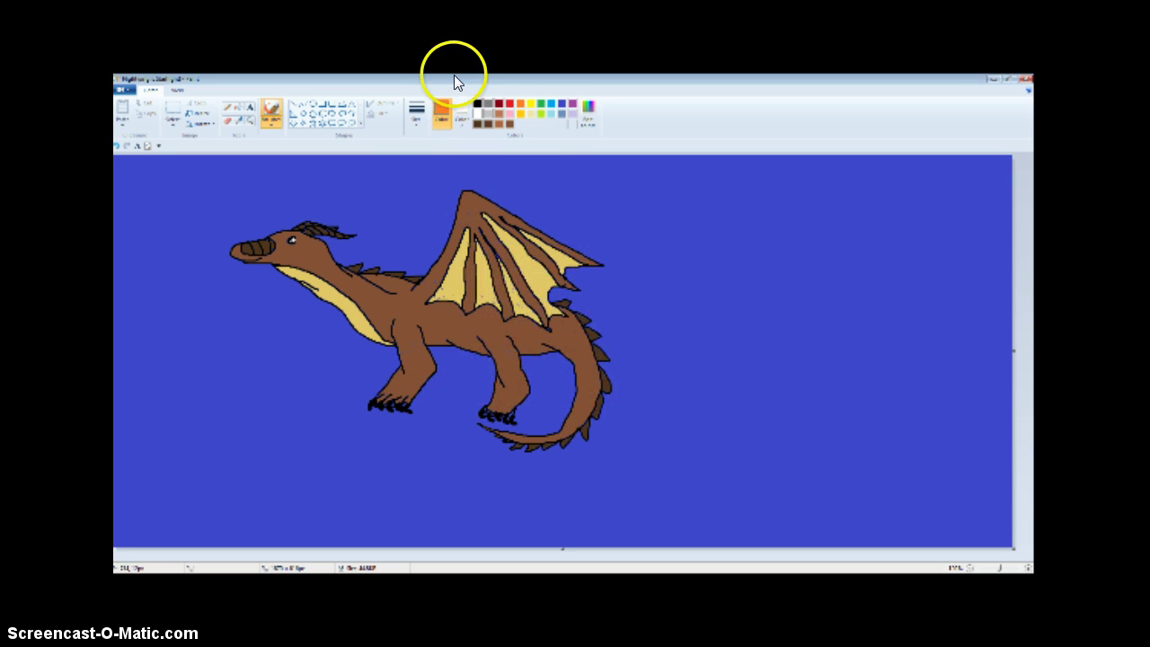
pyautogui.click(417, 115)
pyautogui.click(435, 167)
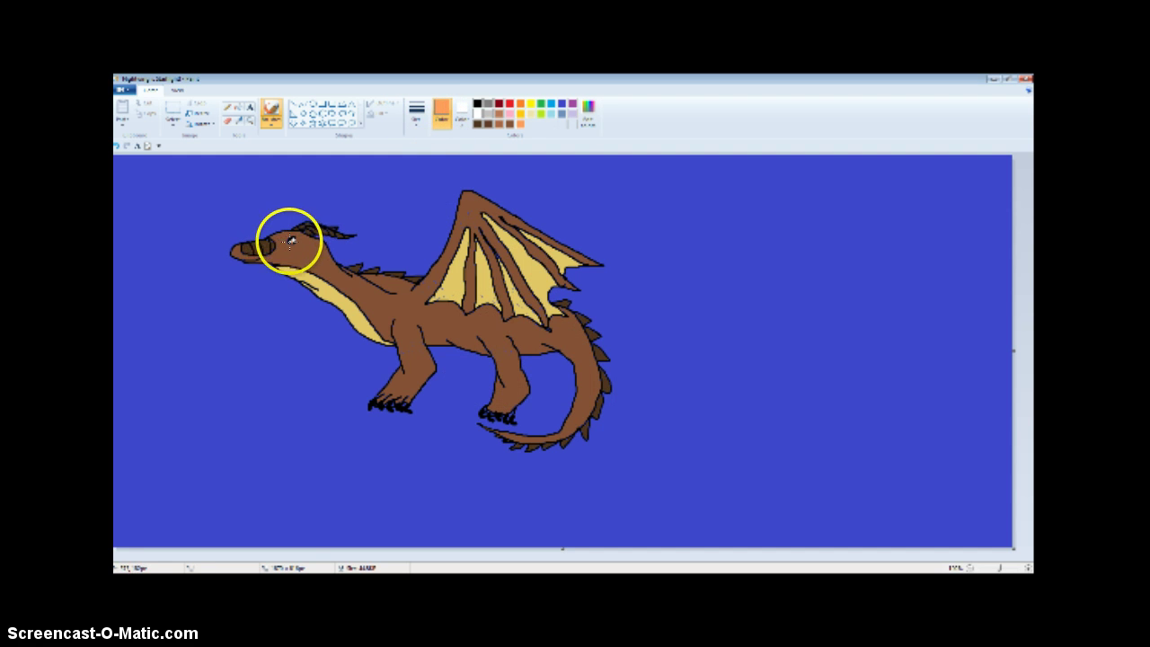
pyautogui.click(422, 122)
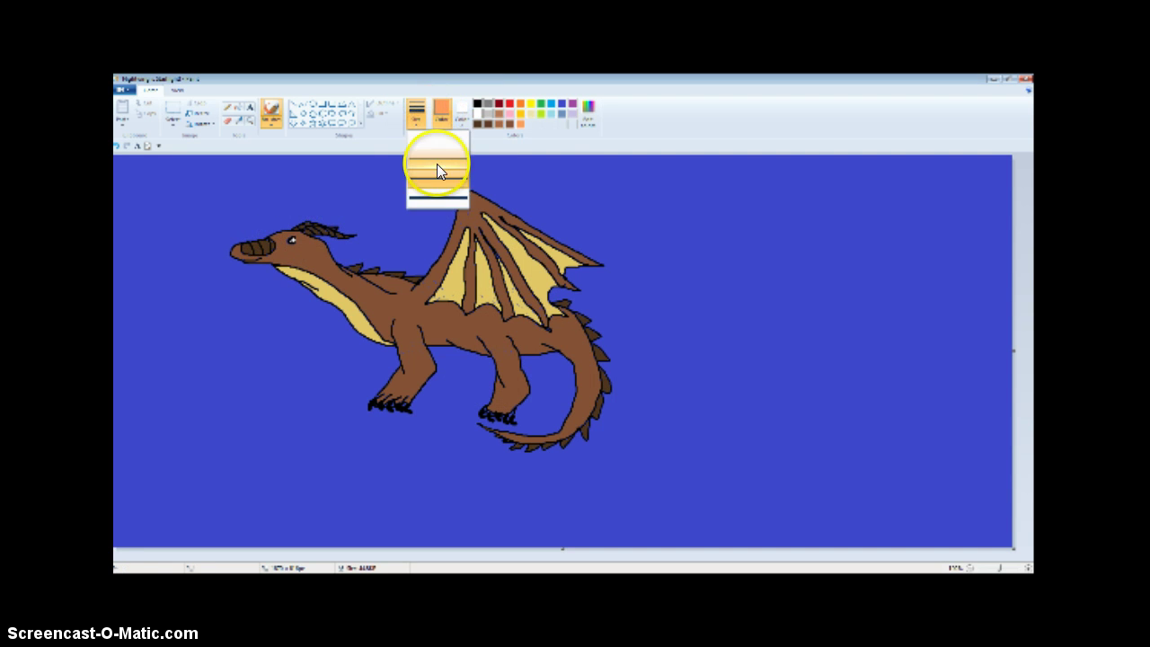
pyautogui.click(437, 161)
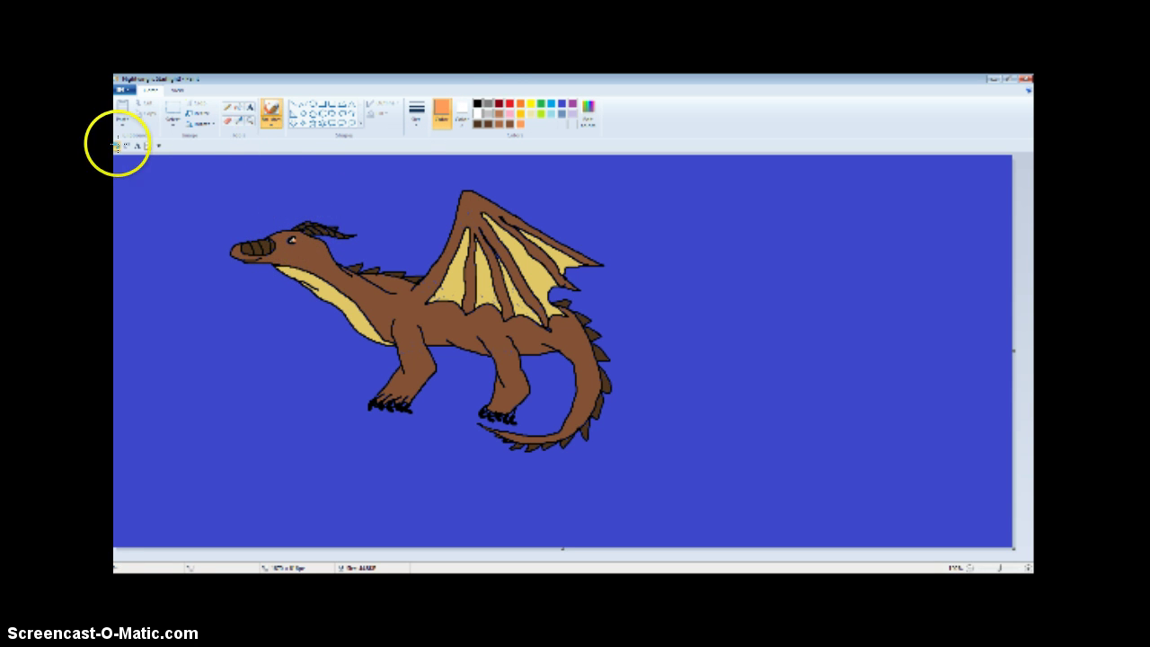
pyautogui.click(411, 120)
pyautogui.click(414, 143)
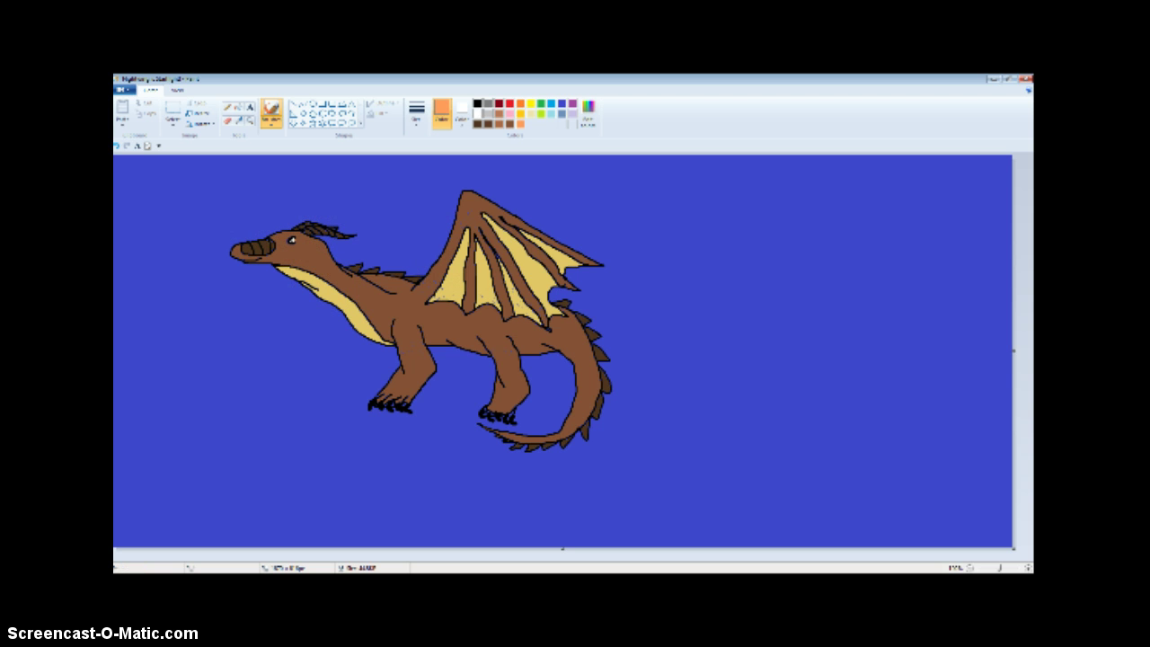
# Step: Switch to Google Chrome to check the wings of the standing MudWing reference image, and return to Paint
pyautogui.hotkey('alt', 'Tab')
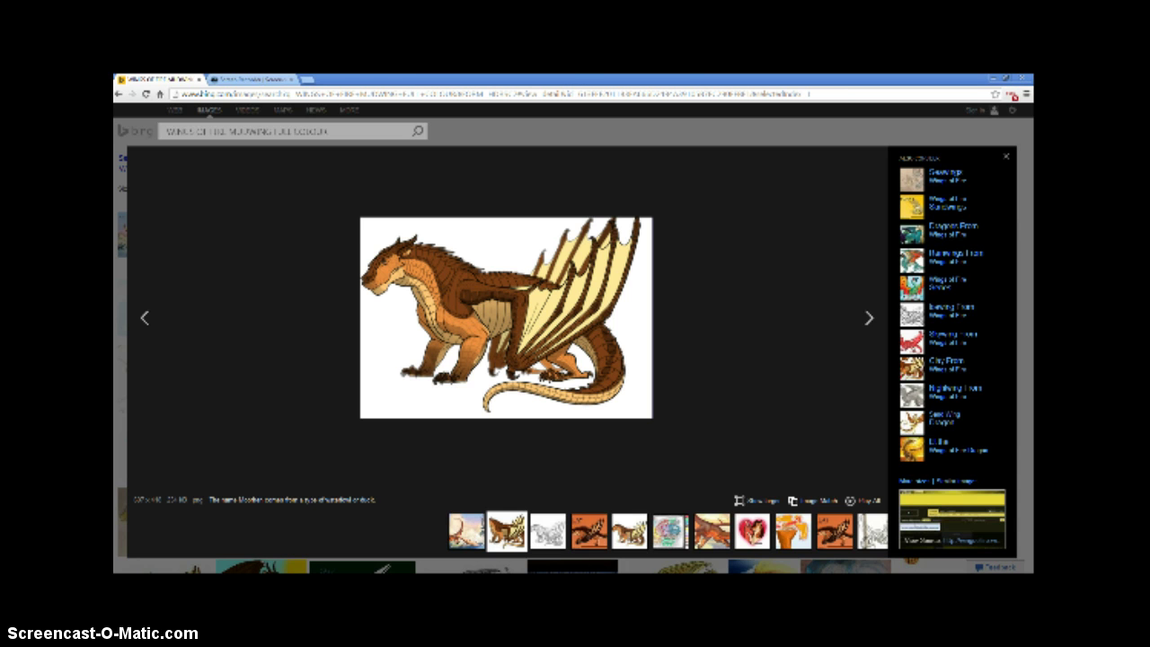
pyautogui.hotkey('alt', 'Tab')
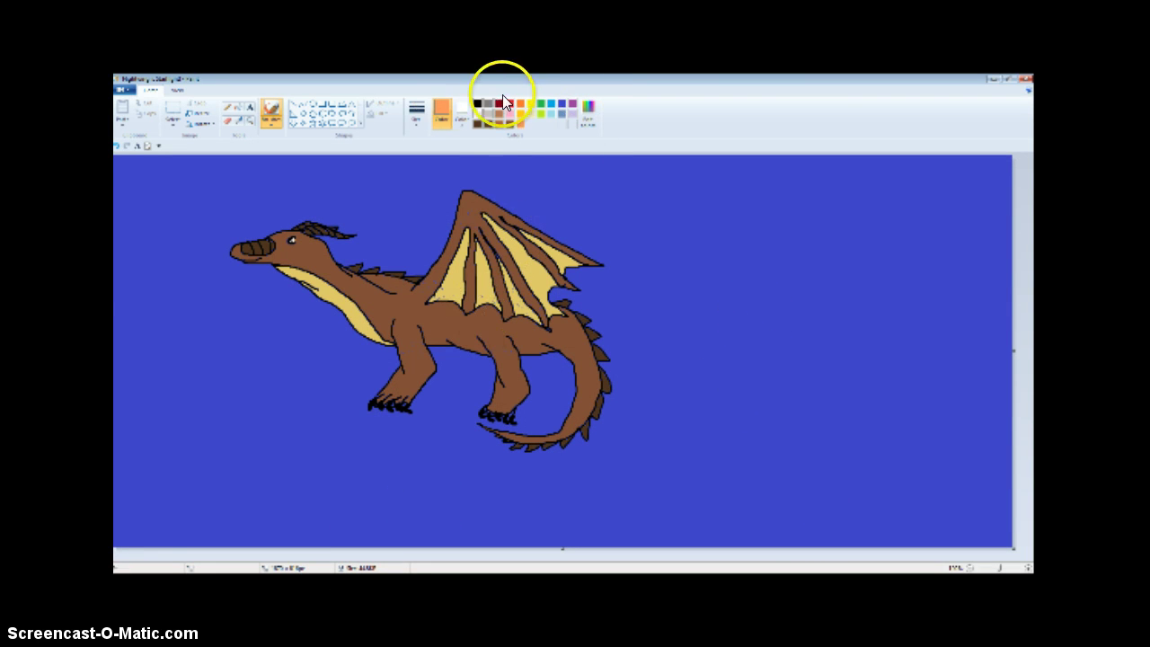
# Step: Outline the arm and upper edge of a second wing behind the front wing in black, using a thicker brush line after undoing the first stroke
pyautogui.click(477, 103)
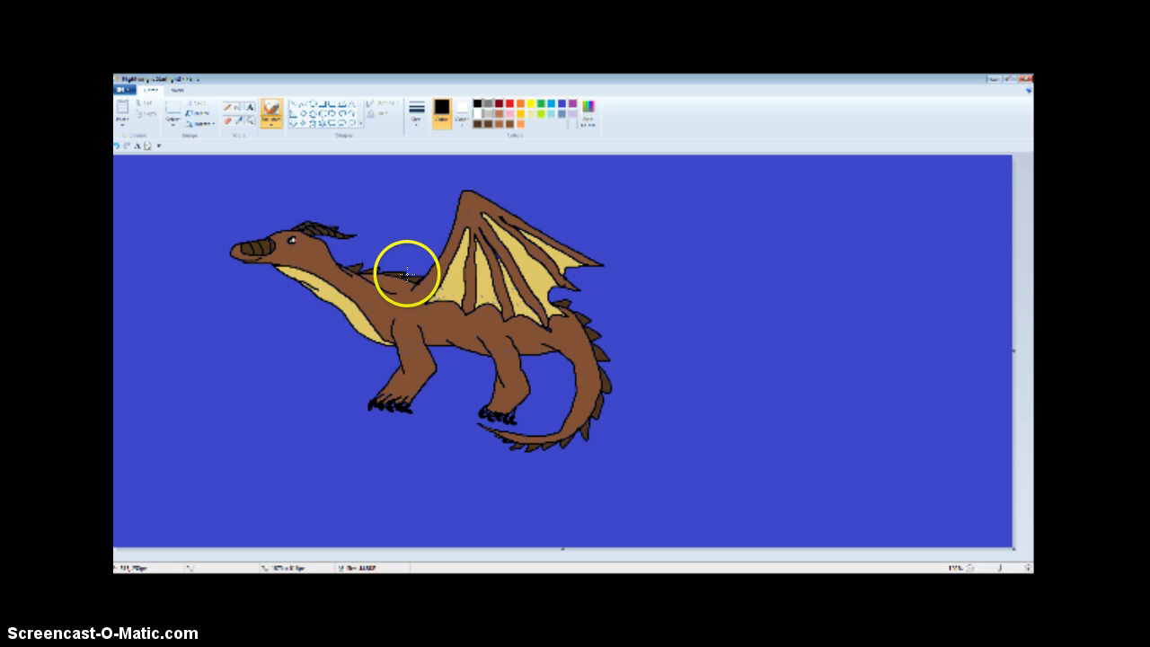
pyautogui.moveTo(407, 272); pyautogui.dragTo(415, 245)
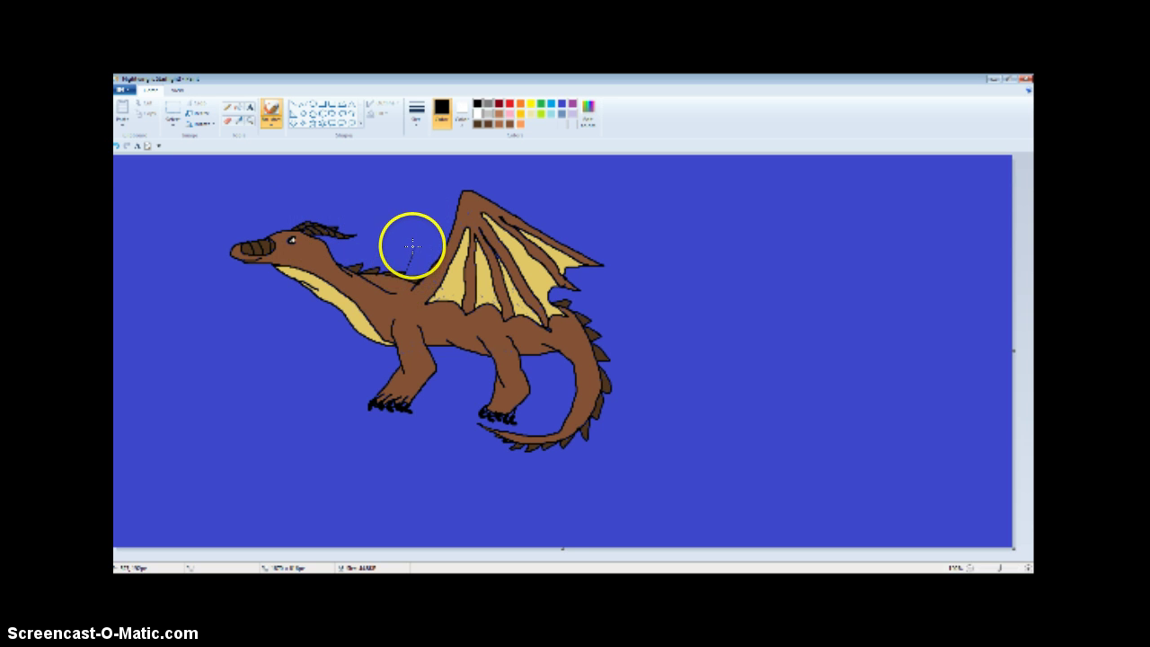
pyautogui.click(119, 146)
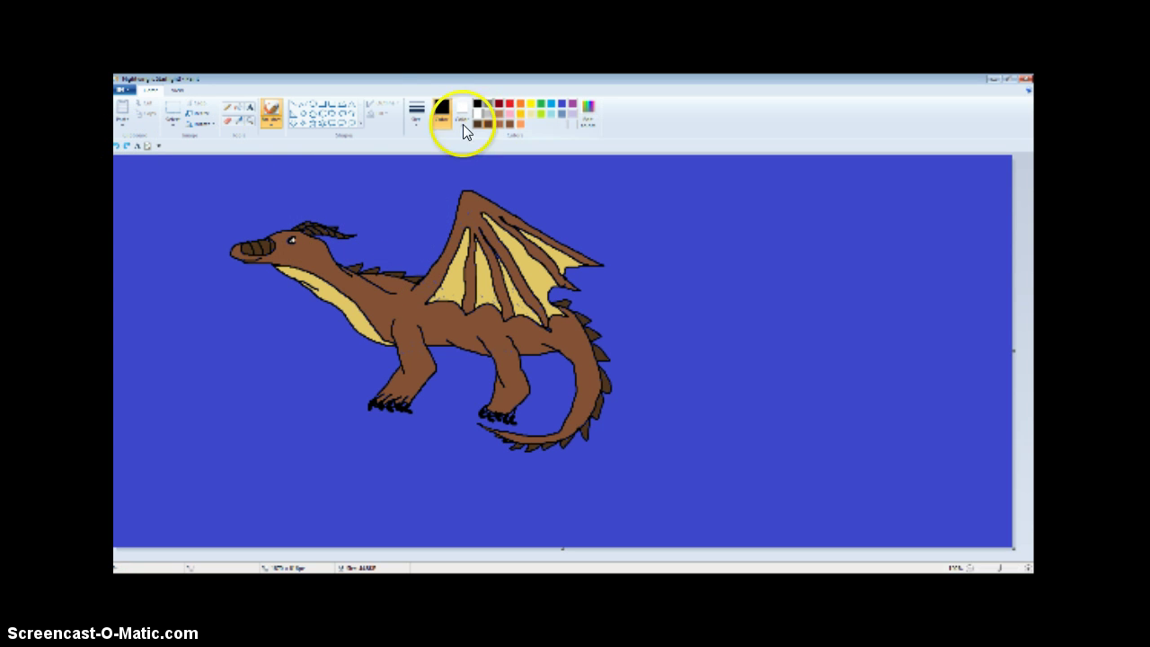
pyautogui.click(417, 124)
pyautogui.click(425, 161)
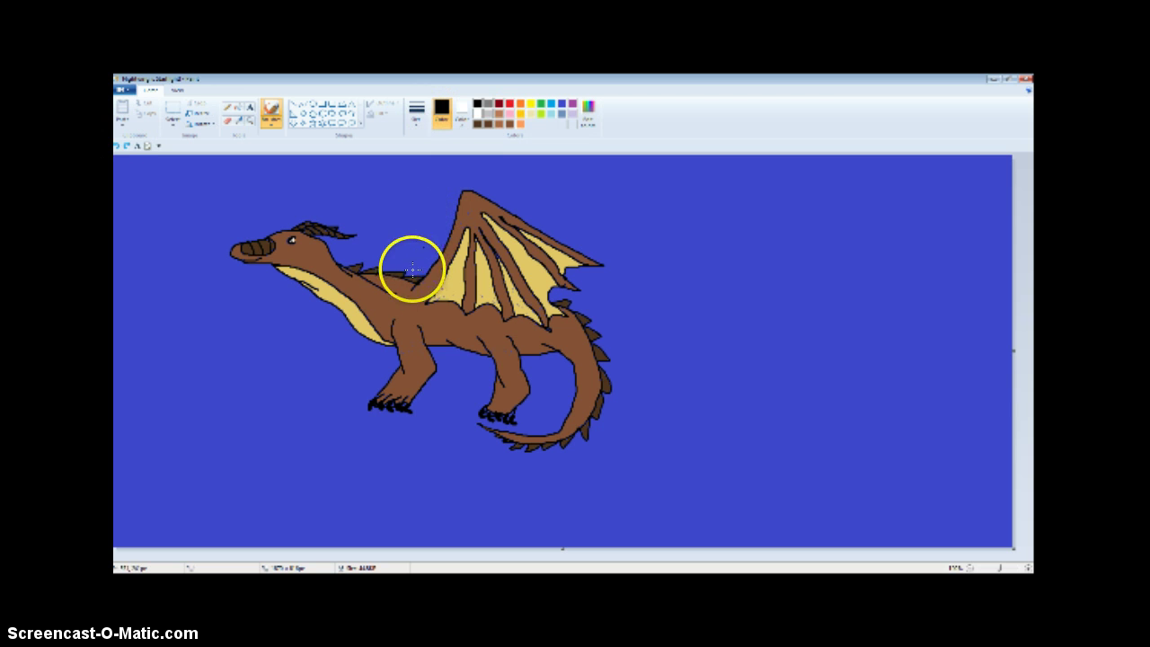
pyautogui.moveTo(406, 274)
pyautogui.mouseDown()
pyautogui.moveTo(431, 173)
pyautogui.moveTo(455, 172)
pyautogui.moveTo(561, 233)
pyautogui.moveTo(556, 241)
pyautogui.mouseUp()
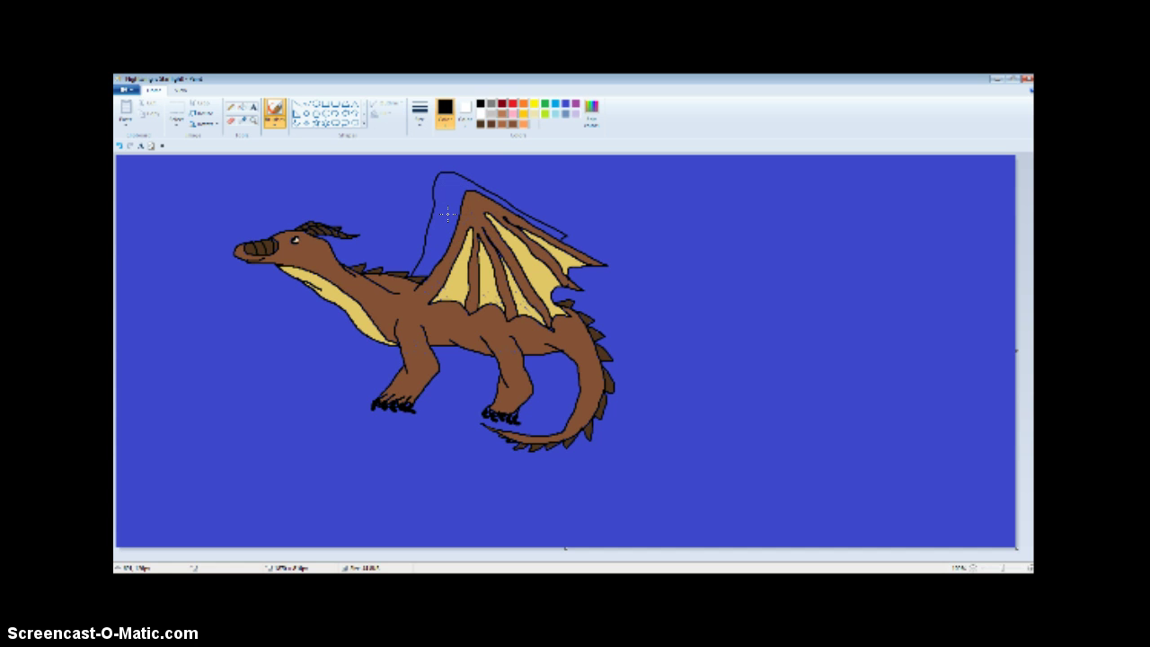
pyautogui.moveTo(448, 213)
pyautogui.mouseDown()
pyautogui.moveTo(436, 257)
pyautogui.moveTo(445, 197)
pyautogui.moveTo(452, 224)
pyautogui.moveTo(454, 187)
pyautogui.moveTo(459, 206)
pyautogui.moveTo(459, 182)
pyautogui.moveTo(466, 190)
pyautogui.mouseUp()
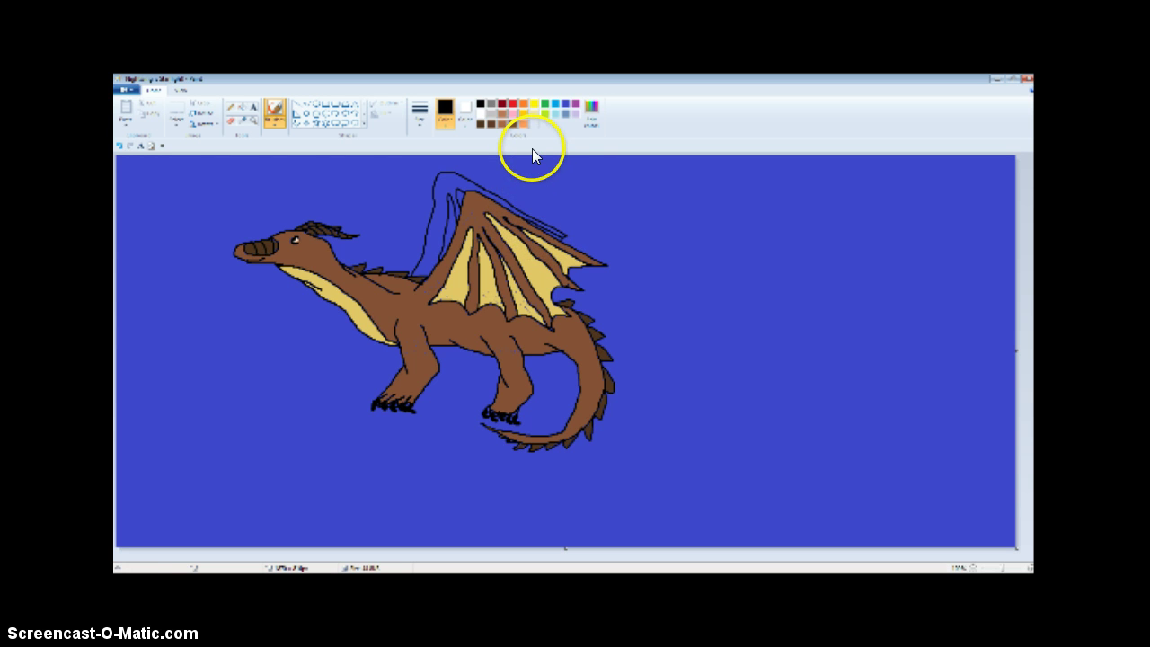
# Step: Fill the far wing's arm with dark brown and its membrane gaps with the front wing's yellow, undoing the spill onto the outlines
pyautogui.click(241, 106)
pyautogui.click(444, 187)
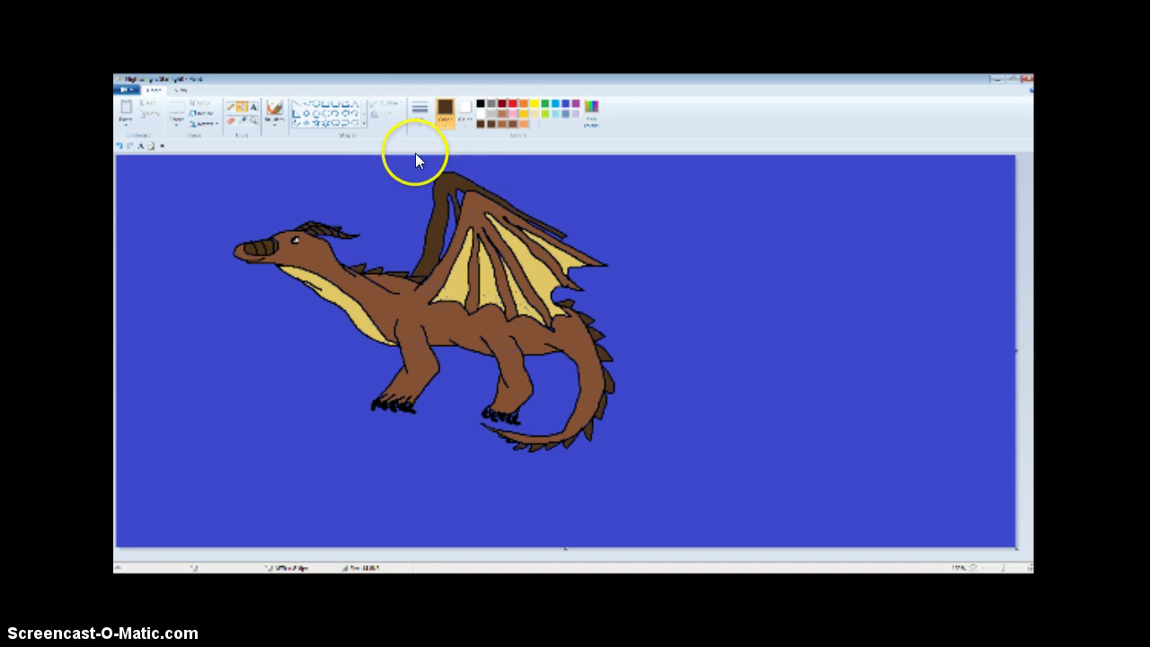
pyautogui.click(274, 112)
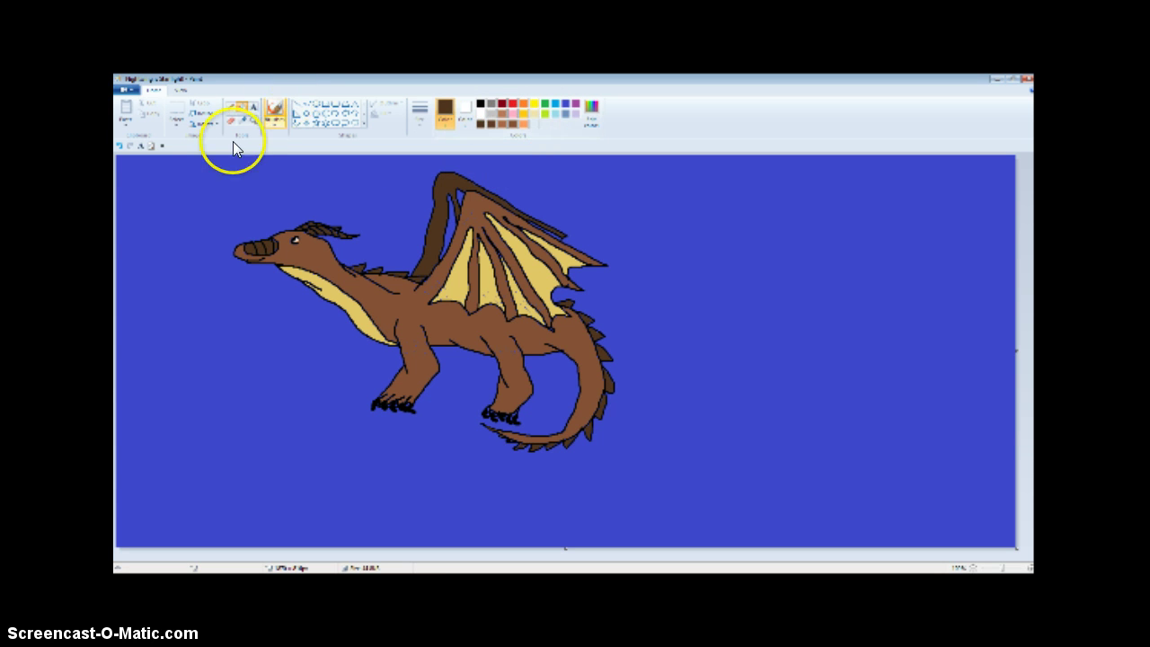
pyautogui.click(248, 120)
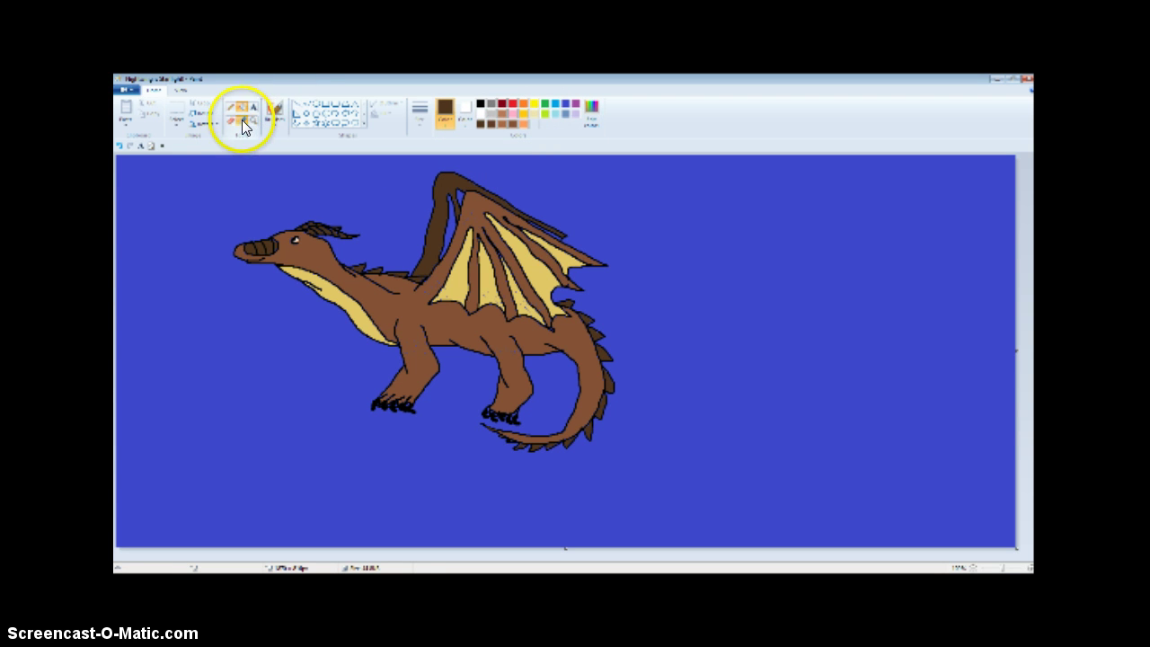
pyautogui.click(457, 267)
pyautogui.click(448, 229)
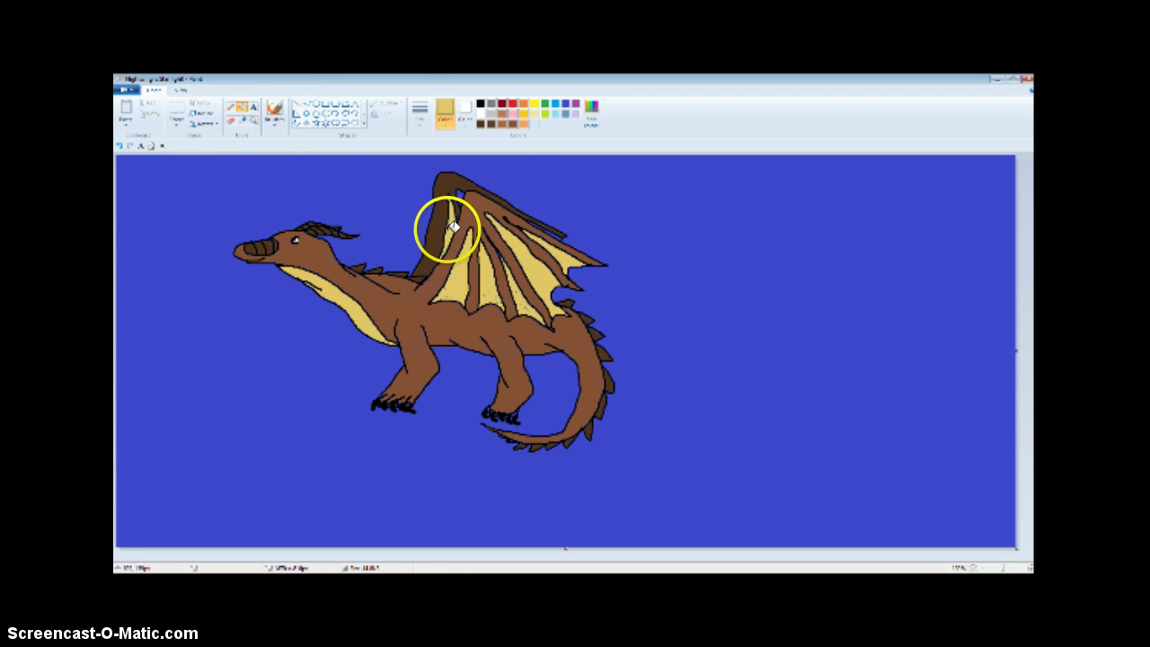
pyautogui.click(459, 195)
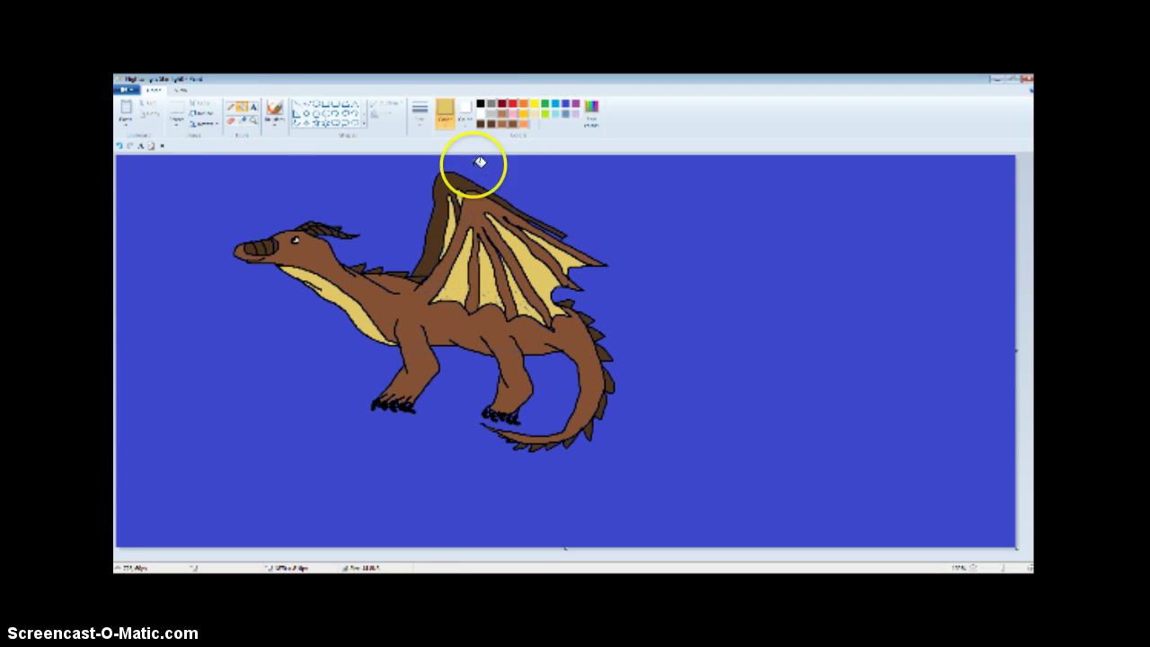
pyautogui.click(557, 235)
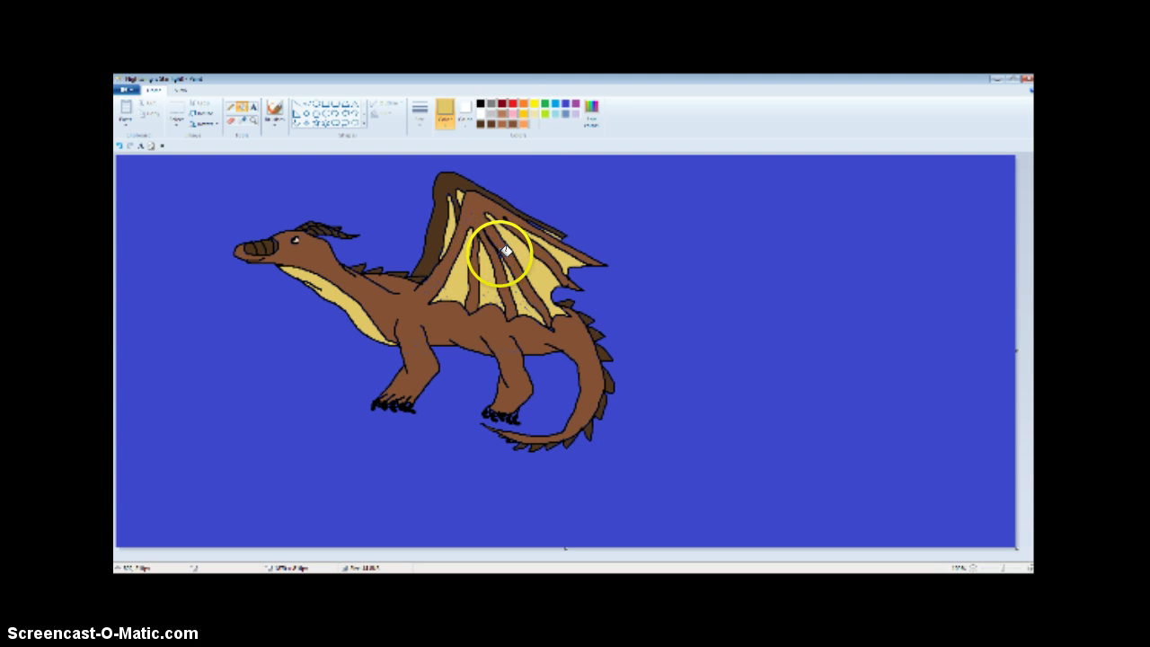
pyautogui.click(506, 253)
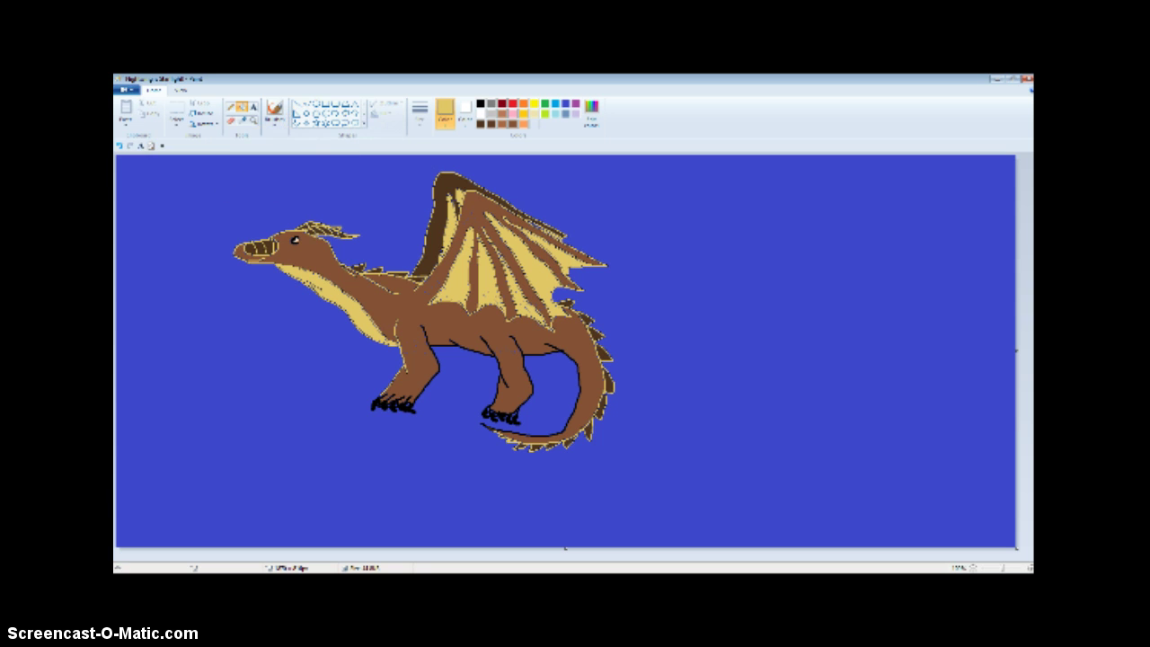
pyautogui.click(118, 147)
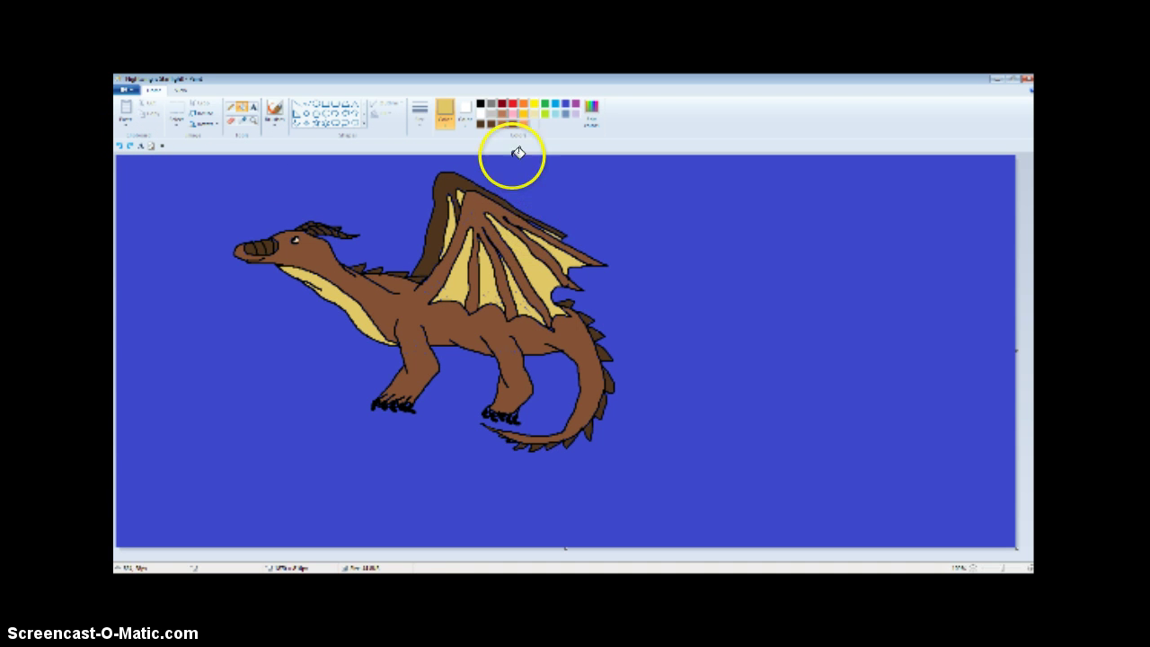
# Step: Refill the far wing's arm, trying a medium dark brown and a light reddish brown before settling on the body's brown
pyautogui.click(488, 125)
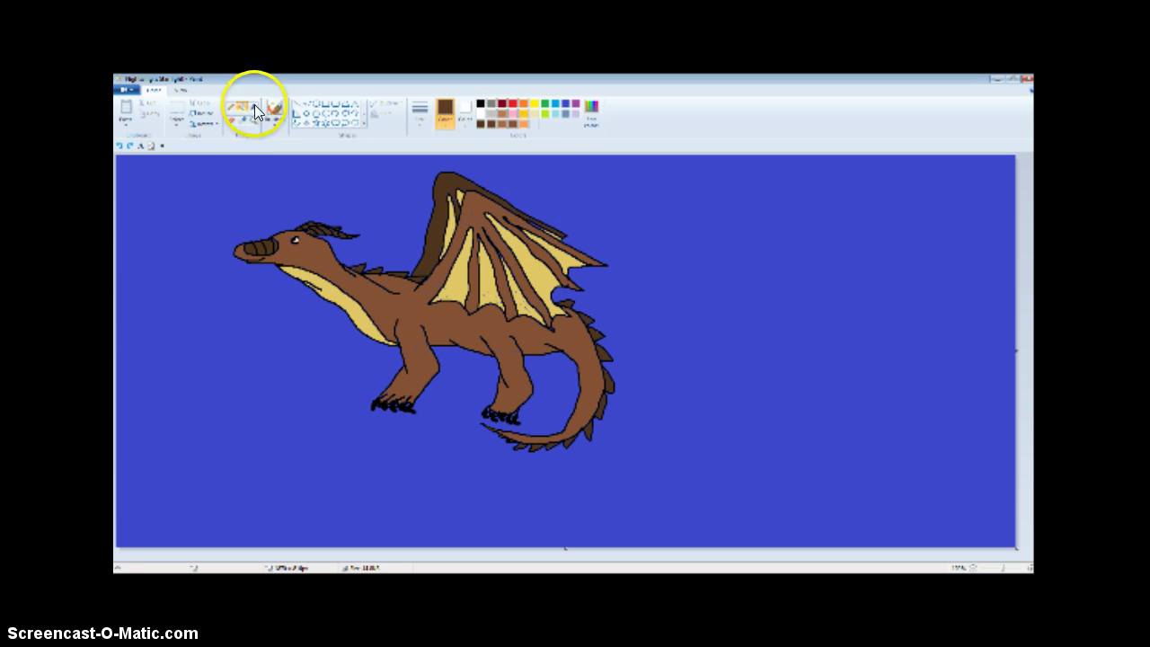
pyautogui.click(439, 221)
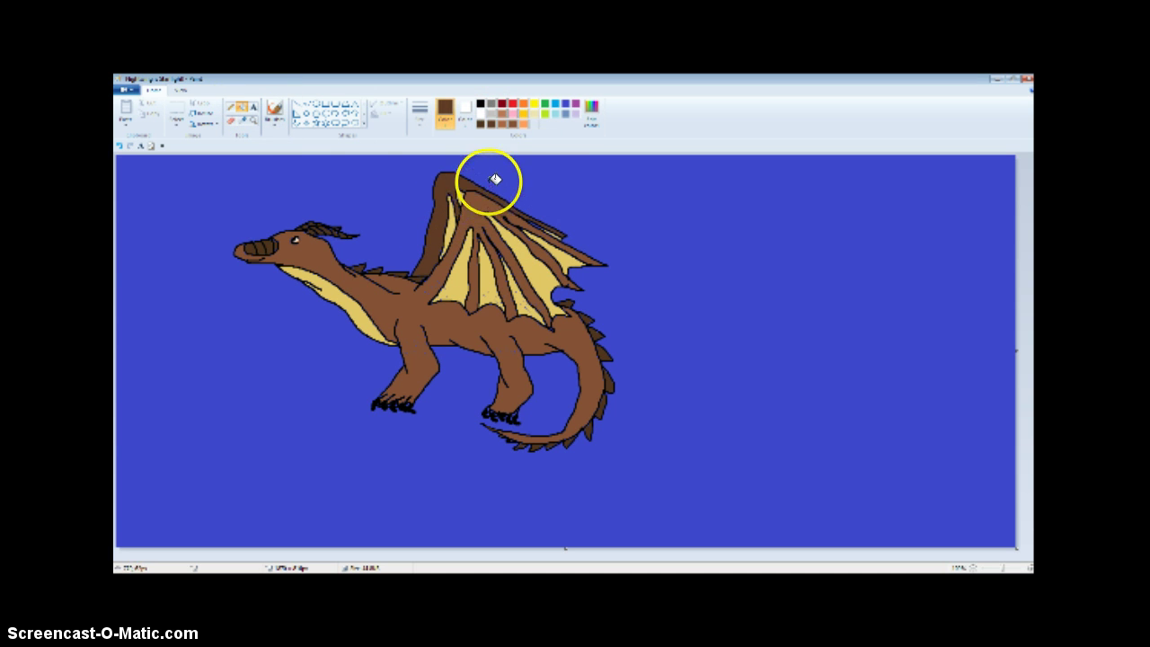
pyautogui.click(513, 125)
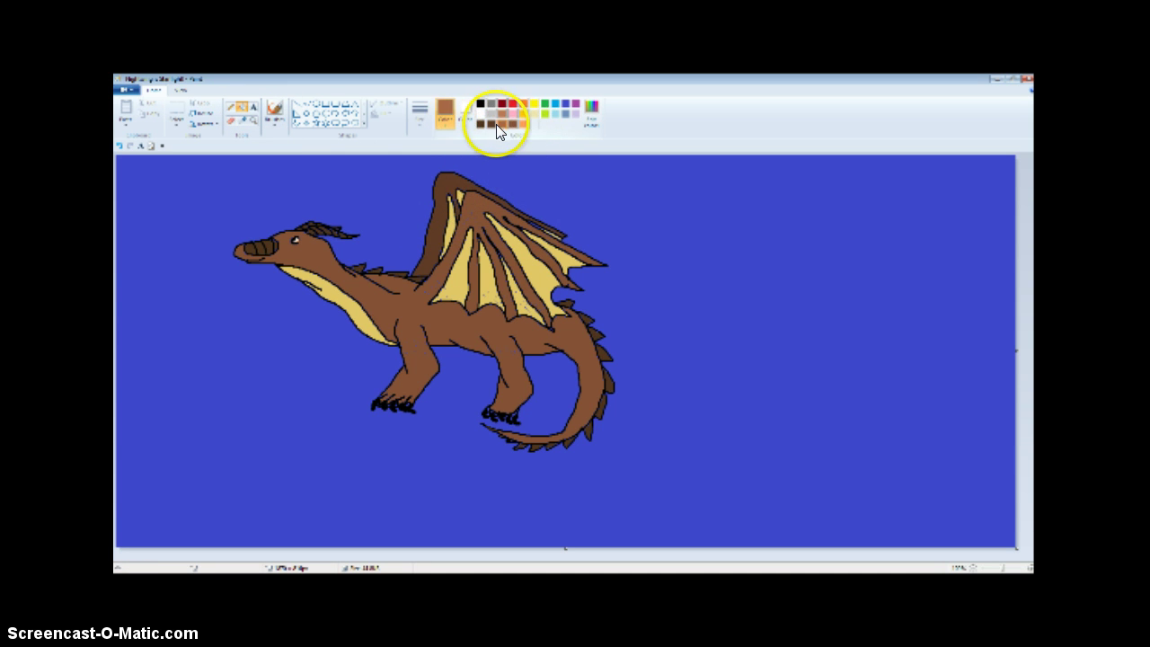
pyautogui.click(449, 199)
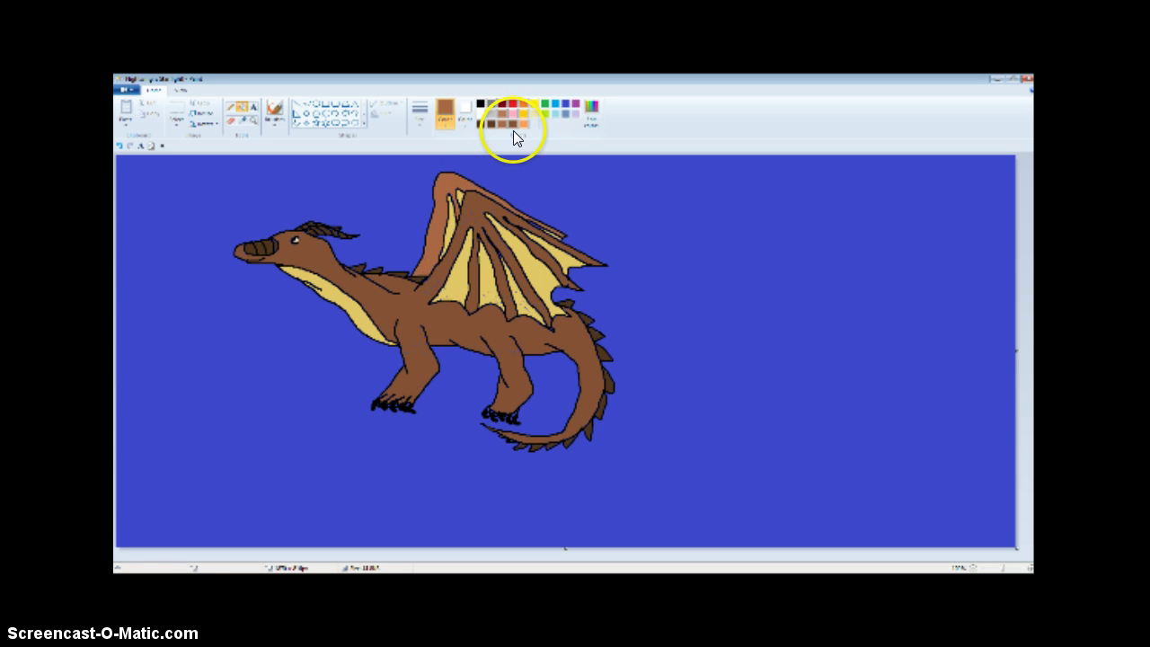
pyautogui.click(507, 125)
pyautogui.click(444, 190)
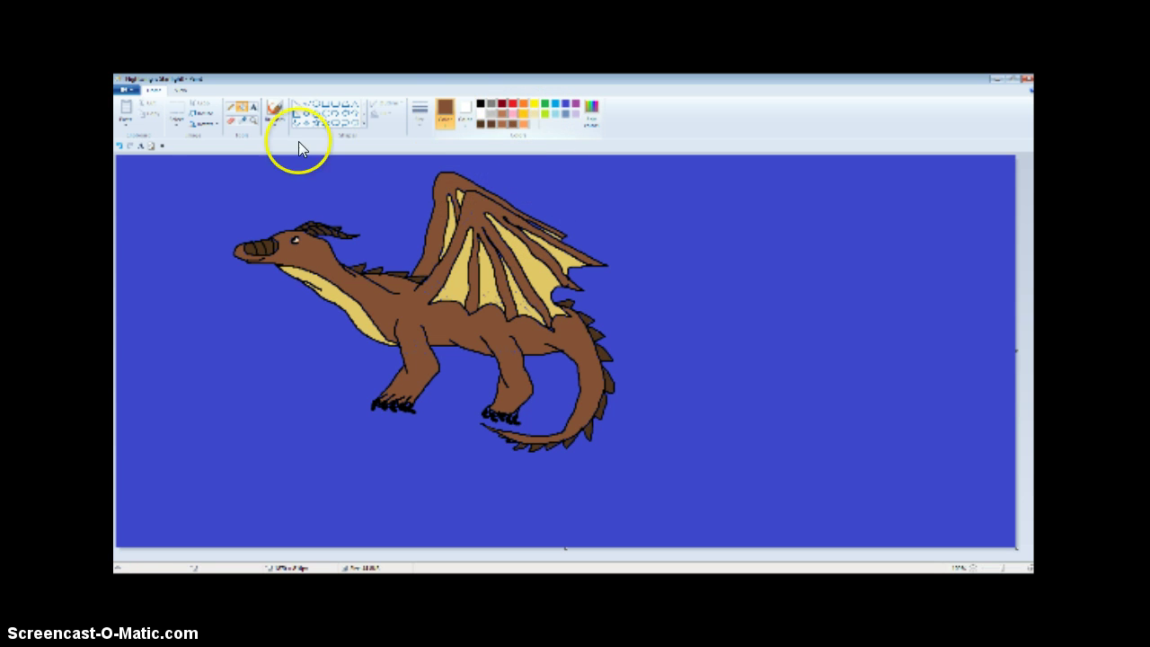
# Step: Pick up the wing membrane's yellow and try to fill the small gap between the front wing's fingers, undoing each fill
pyautogui.click(244, 121)
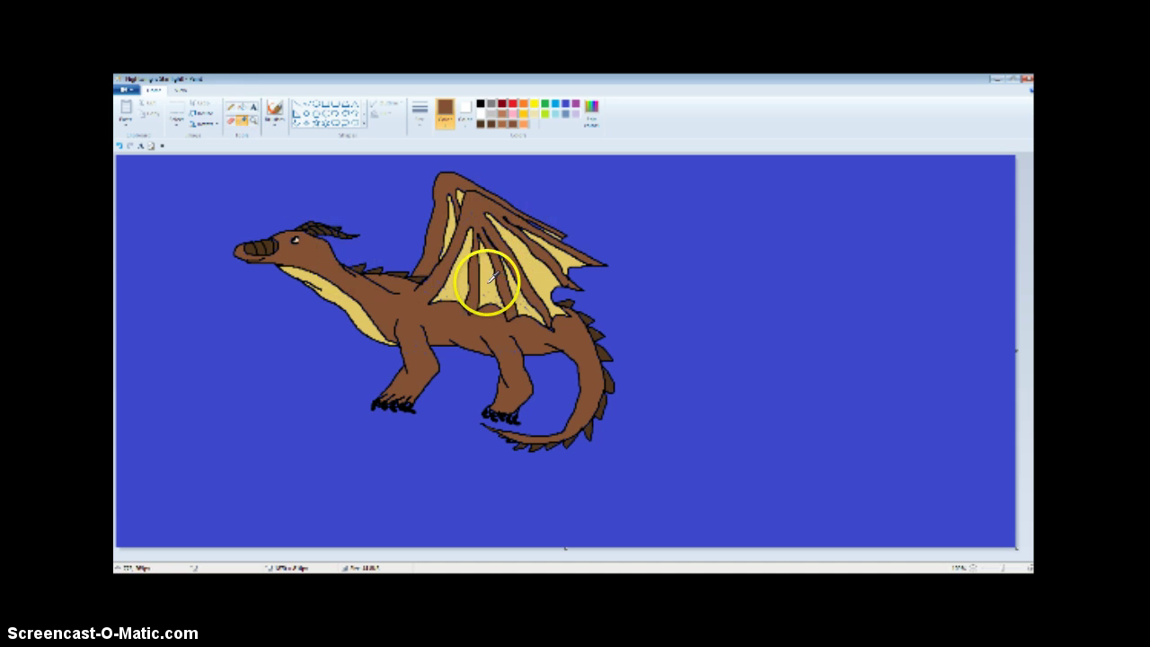
pyautogui.click(488, 255)
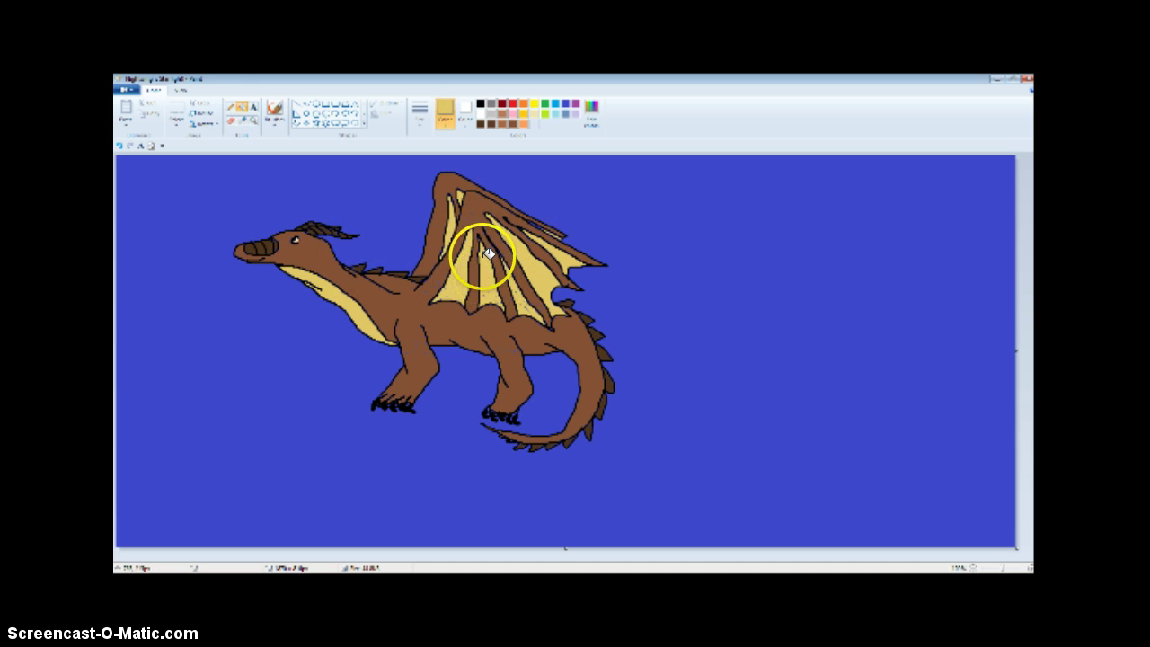
pyautogui.click(273, 108)
pyautogui.click(242, 108)
pyautogui.click(506, 251)
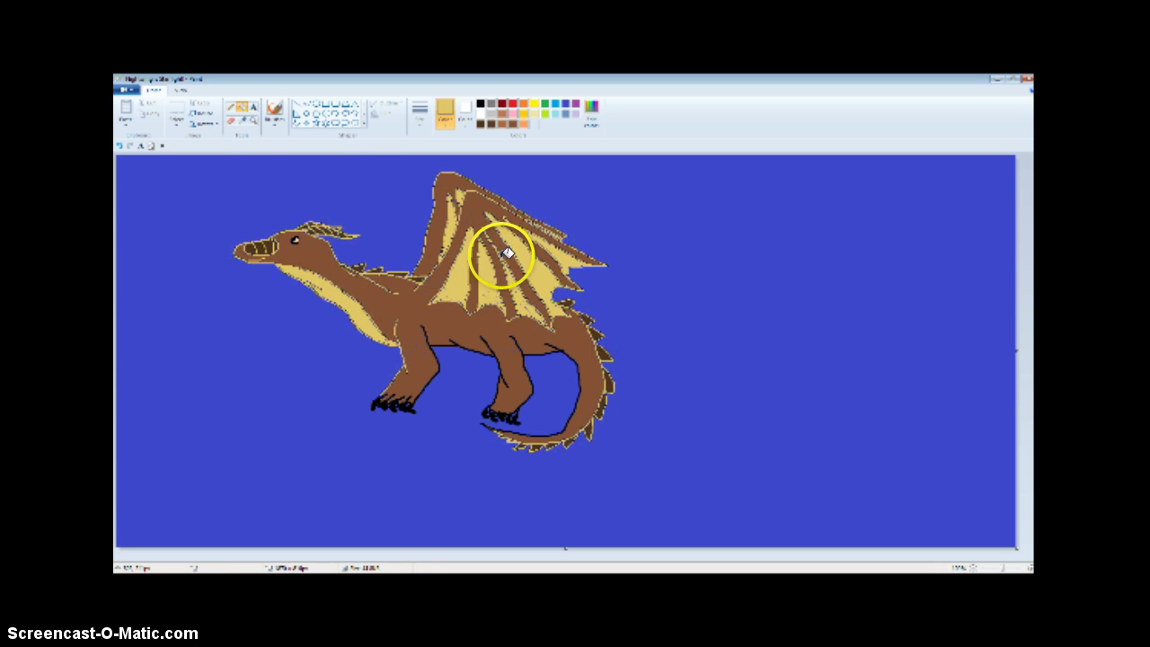
pyautogui.click(120, 143)
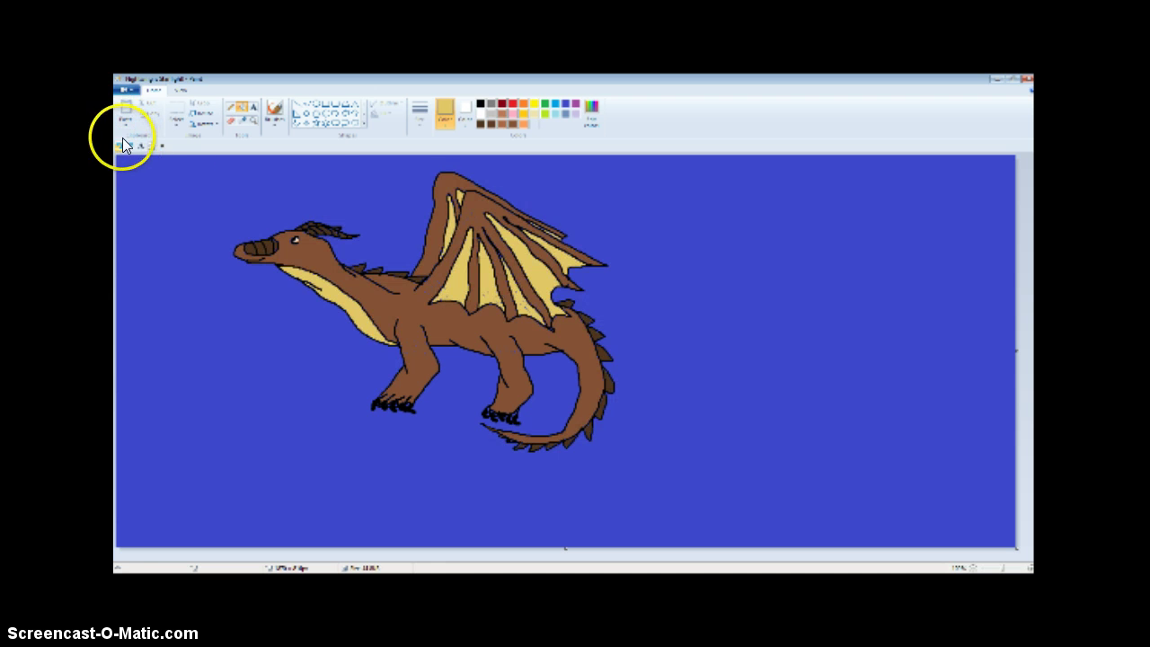
pyautogui.click(507, 251)
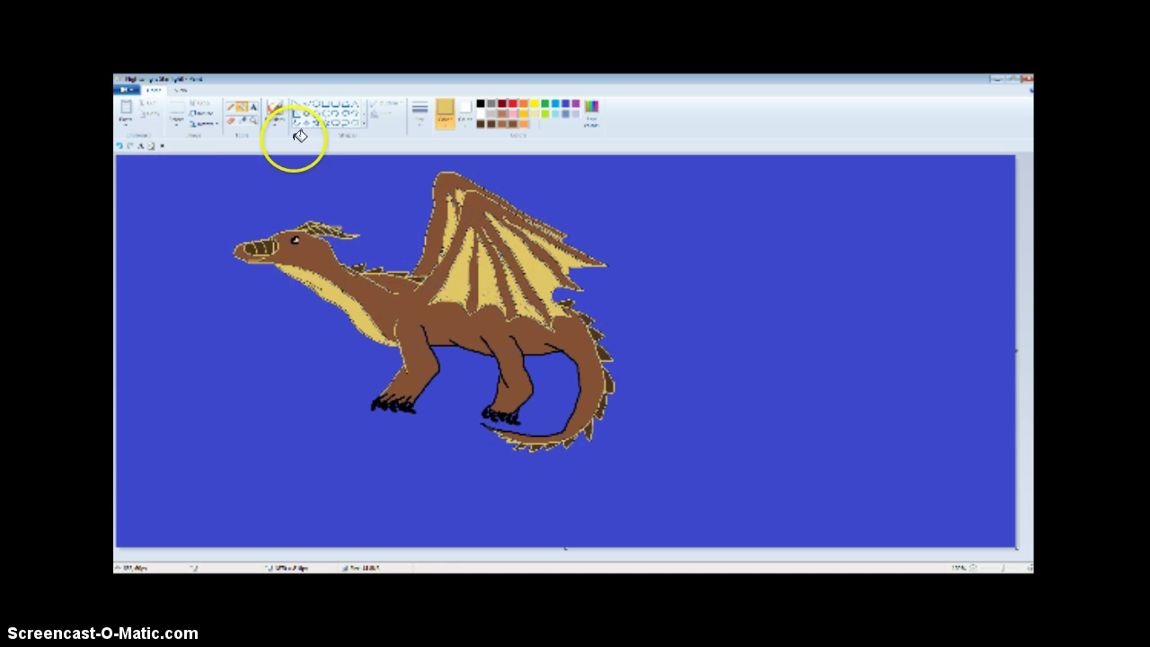
pyautogui.click(119, 142)
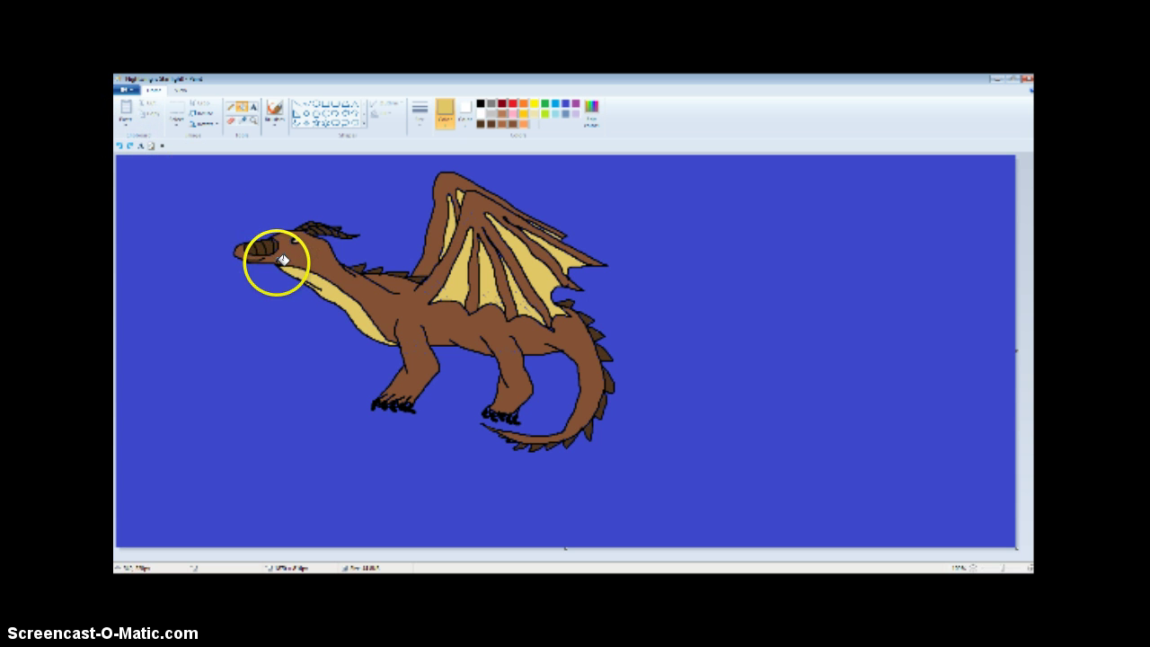
# Step: Try filling the spot under the dragon's cheek with yellow, light brown and body brown, undoing each fill
pyautogui.click(283, 259)
pyautogui.click(119, 146)
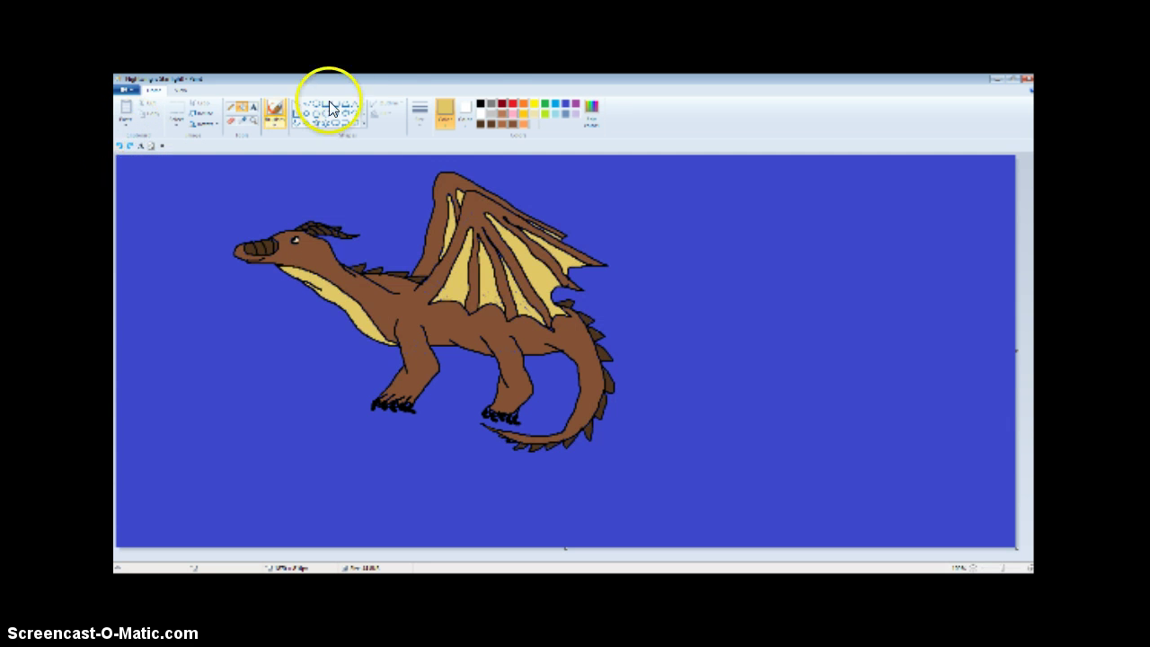
pyautogui.click(500, 114)
pyautogui.click(282, 255)
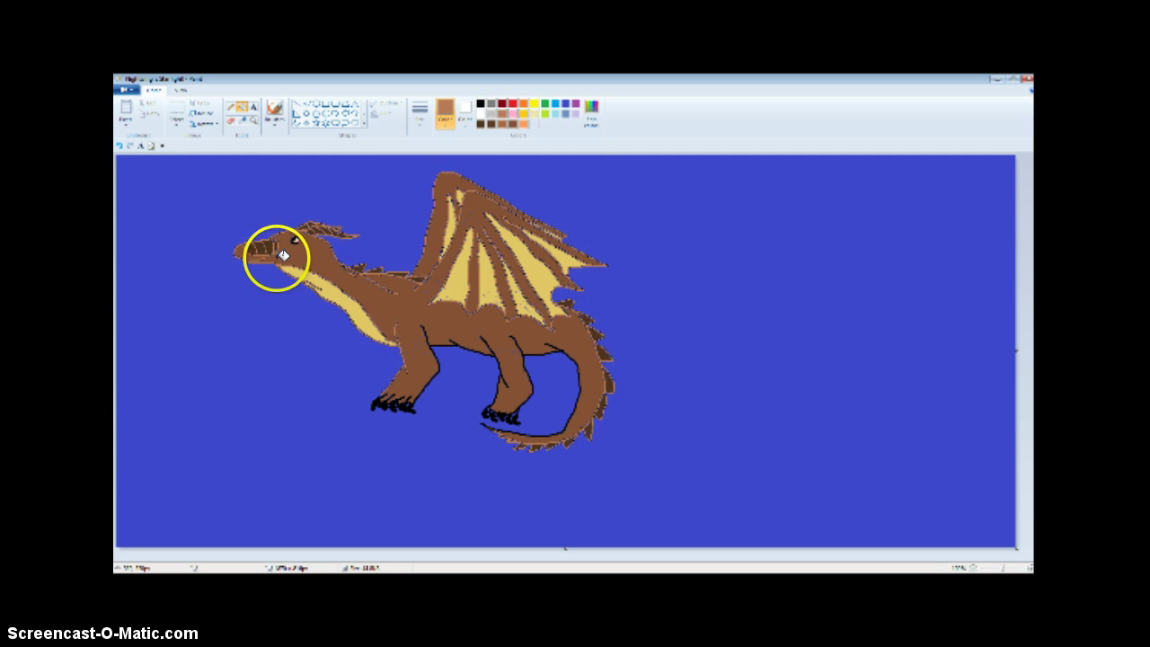
pyautogui.click(122, 143)
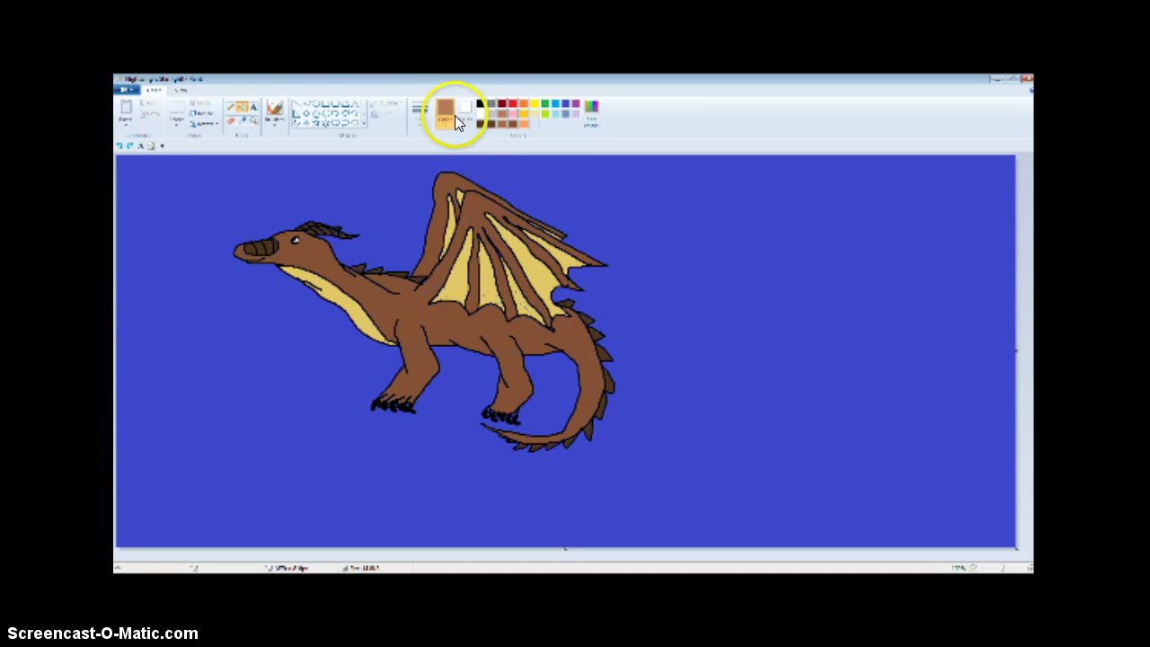
pyautogui.click(513, 122)
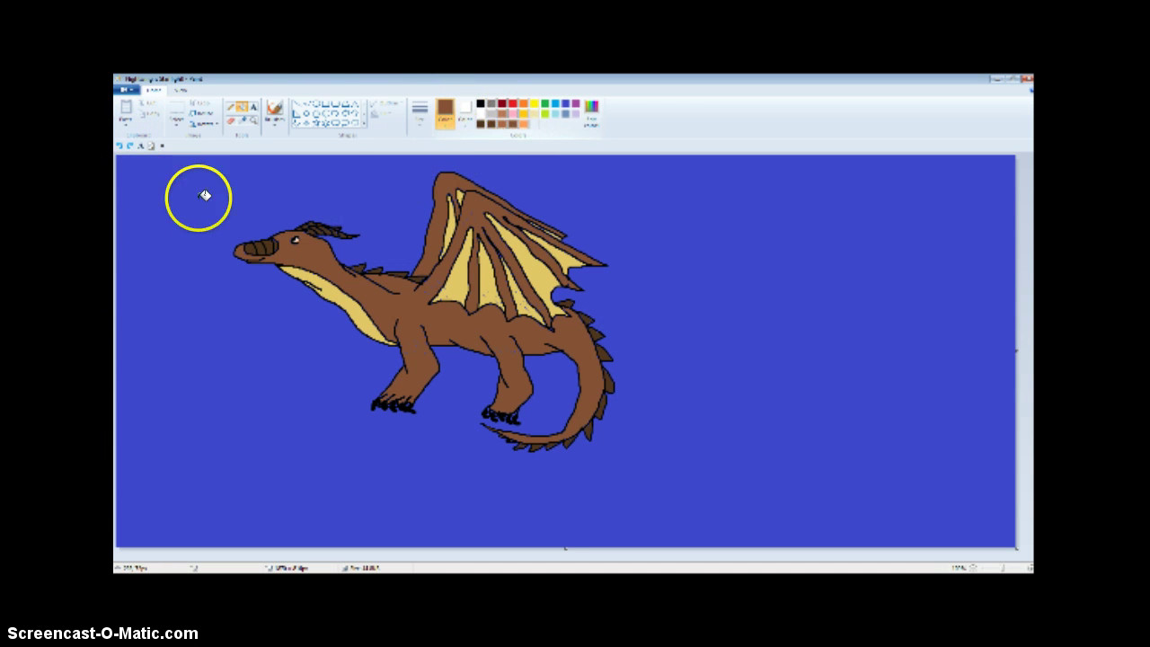
pyautogui.click(283, 261)
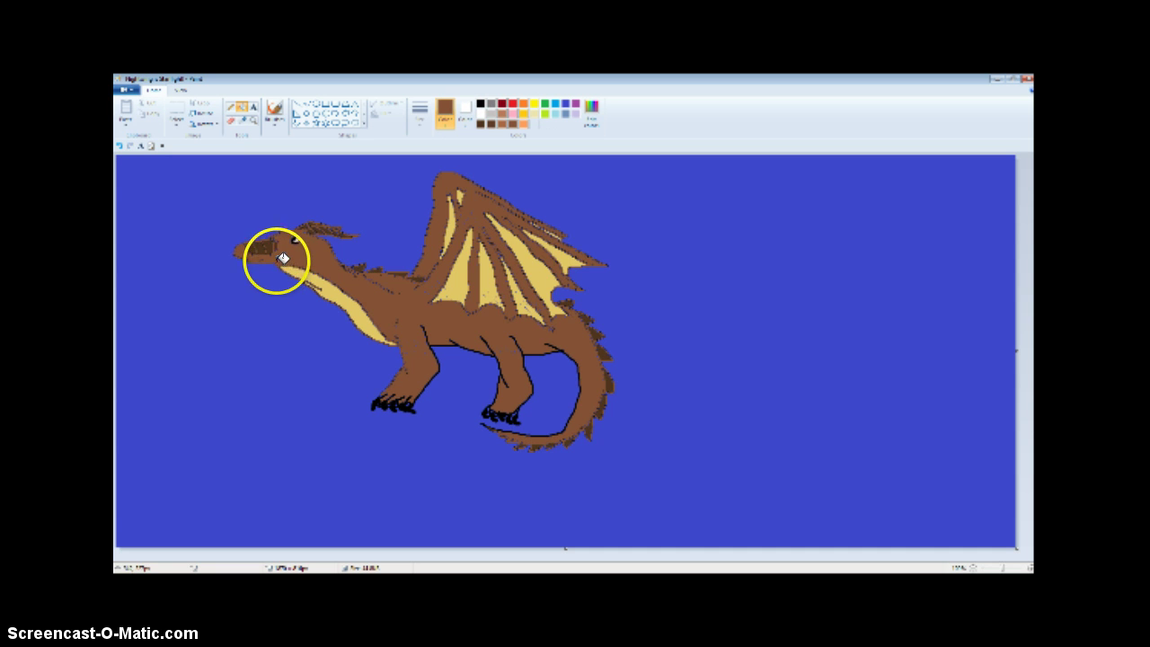
pyautogui.click(126, 146)
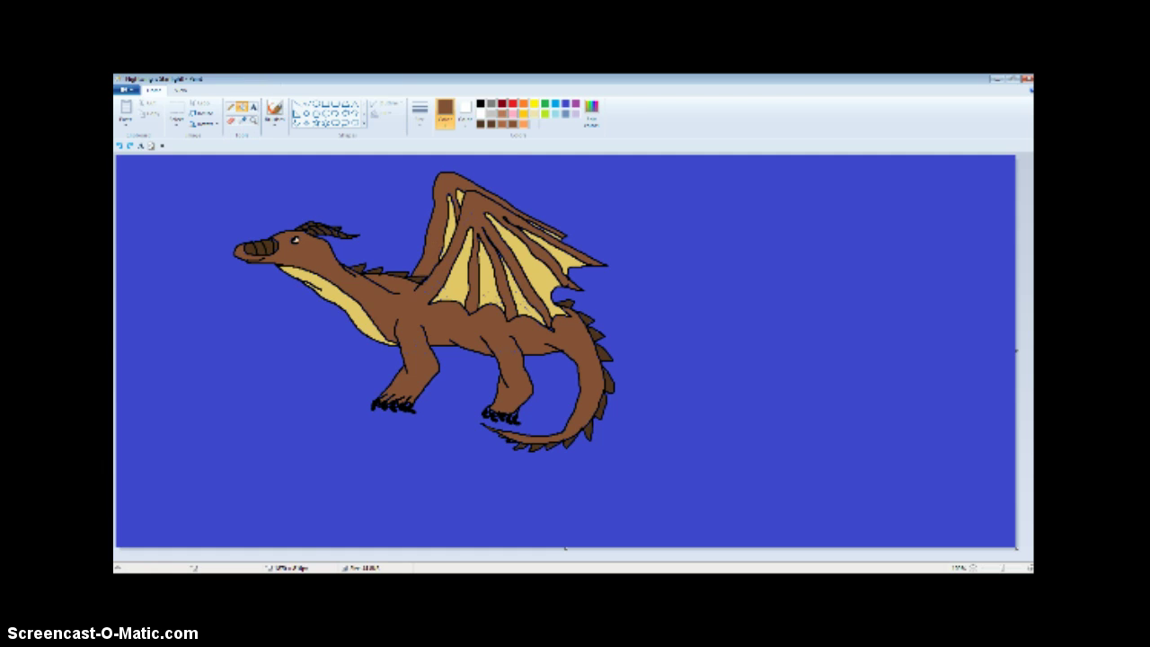
# Step: Outline a far front leg in black from the chest to the front foot using a medium-thickness brush, redoing the first stroke
pyautogui.hotkey('alt', 'Tab')
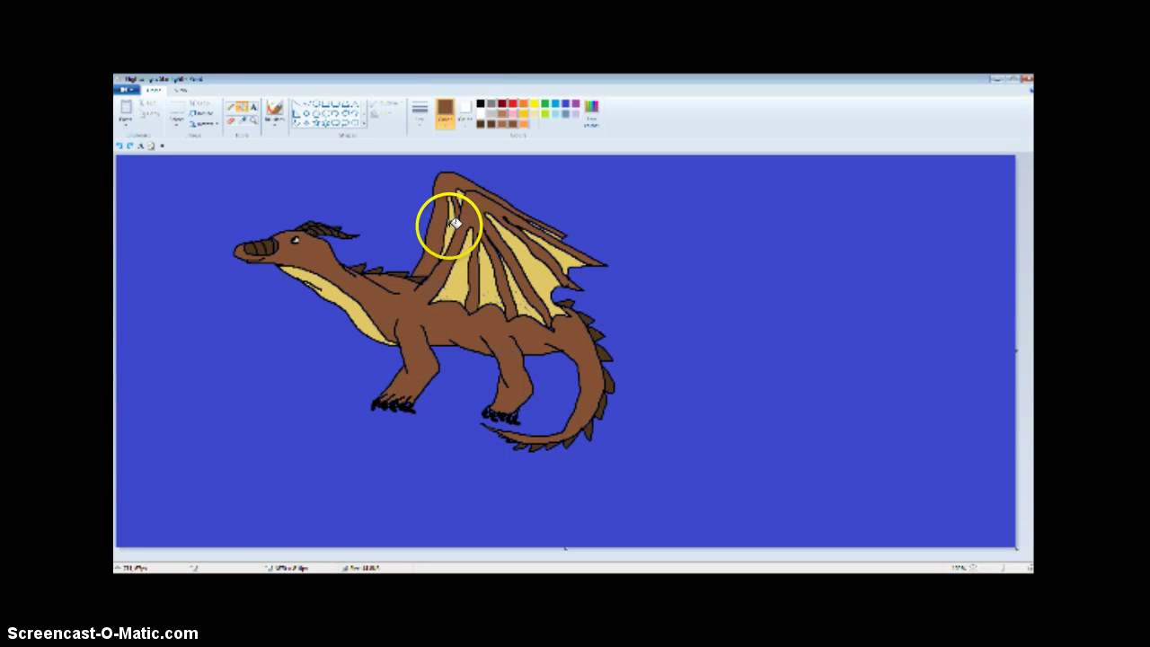
pyautogui.click(481, 107)
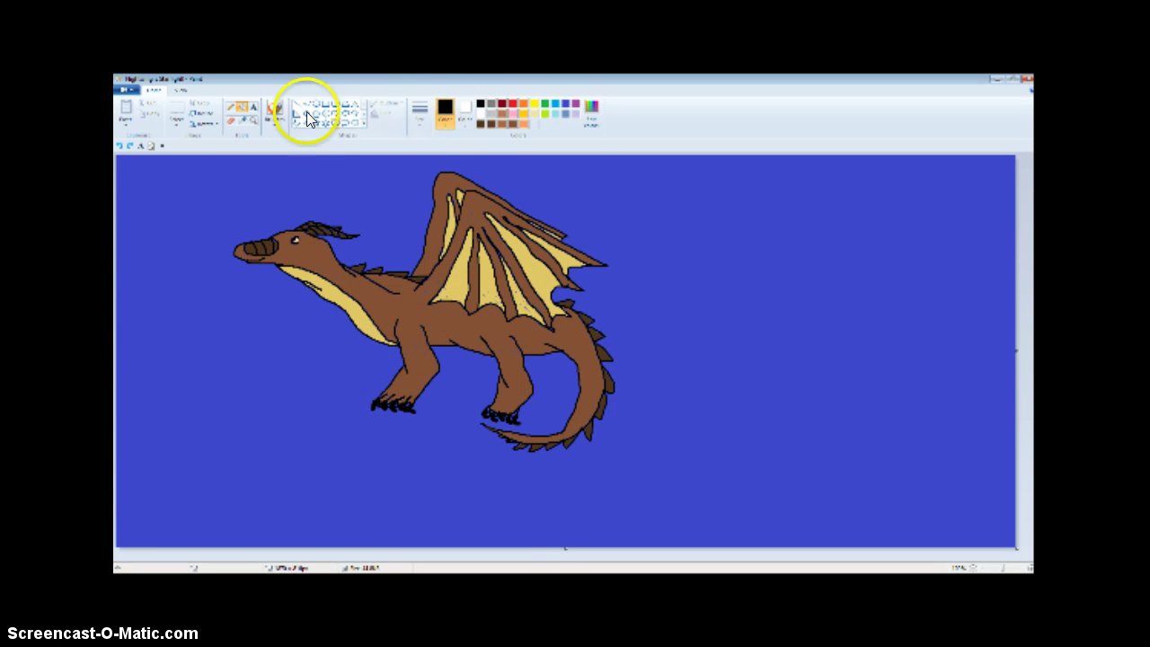
pyautogui.click(275, 109)
pyautogui.click(428, 113)
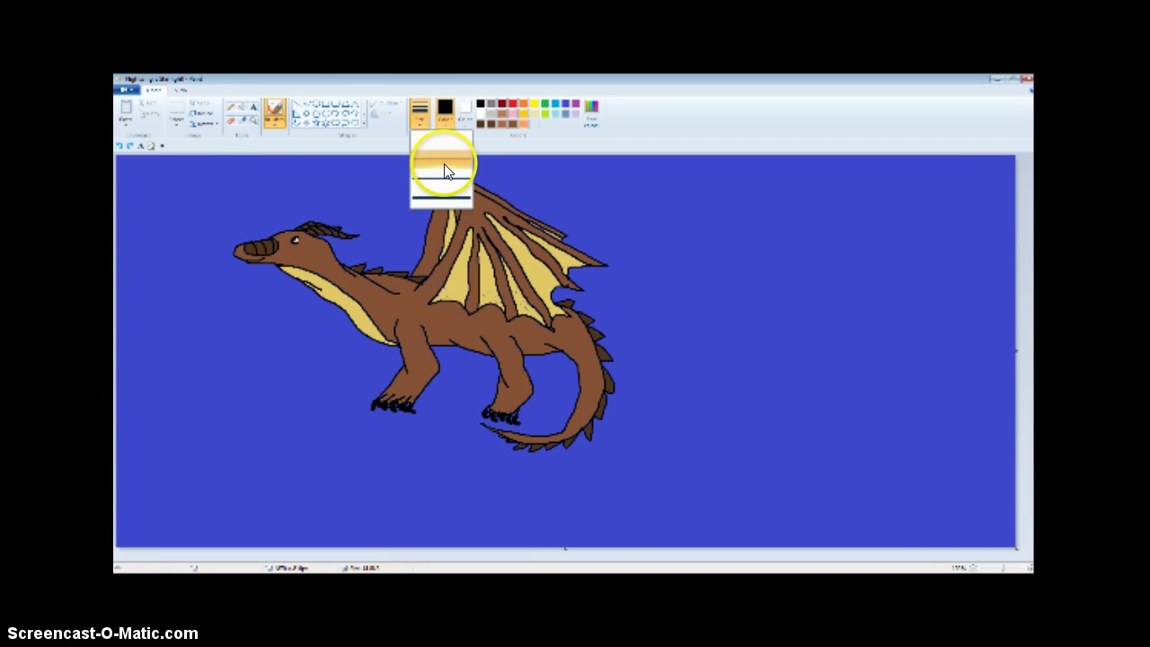
pyautogui.click(446, 171)
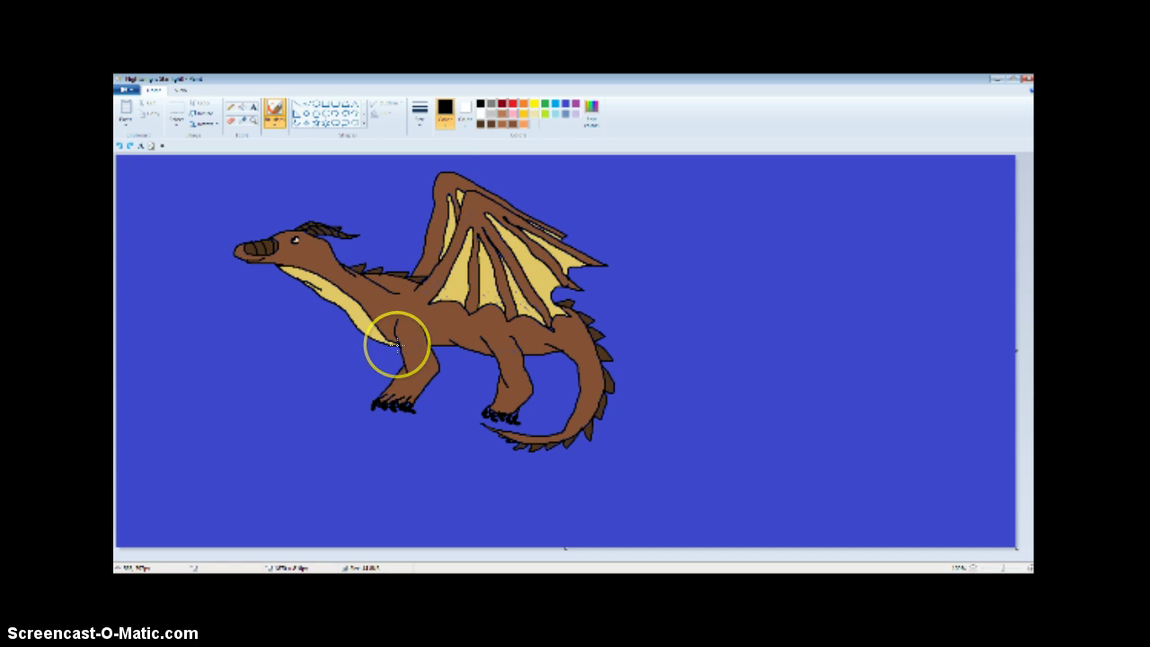
pyautogui.moveTo(396, 346); pyautogui.dragTo(378, 390)
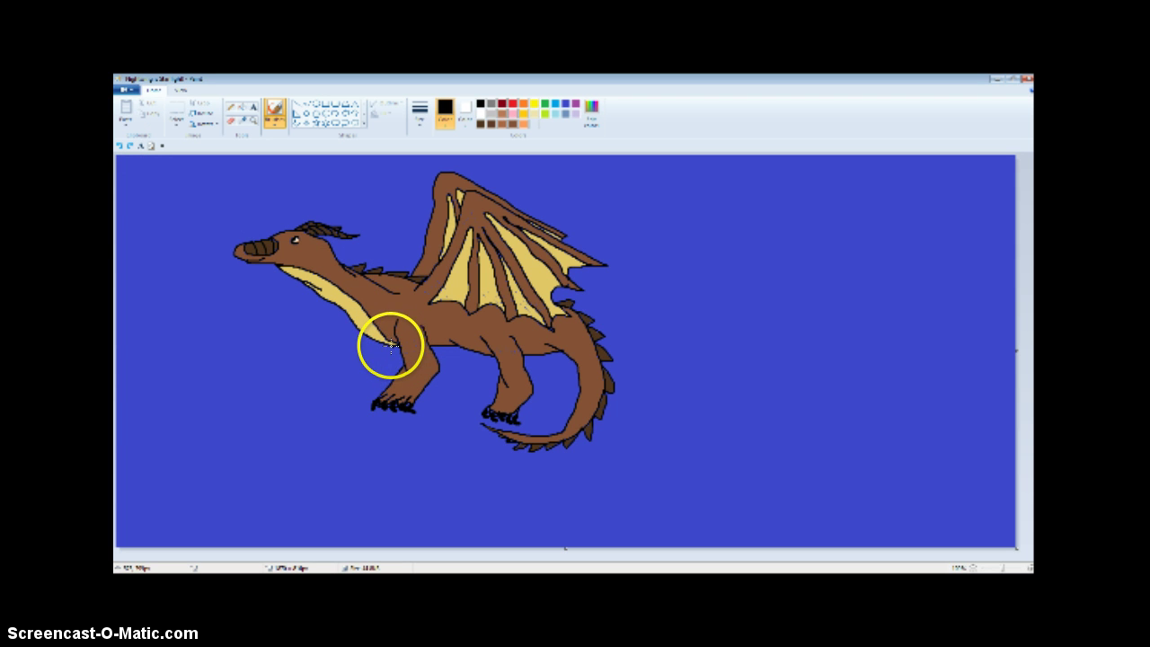
pyautogui.moveTo(390, 342)
pyautogui.mouseDown()
pyautogui.moveTo(372, 365)
pyautogui.moveTo(374, 397)
pyautogui.mouseUp()
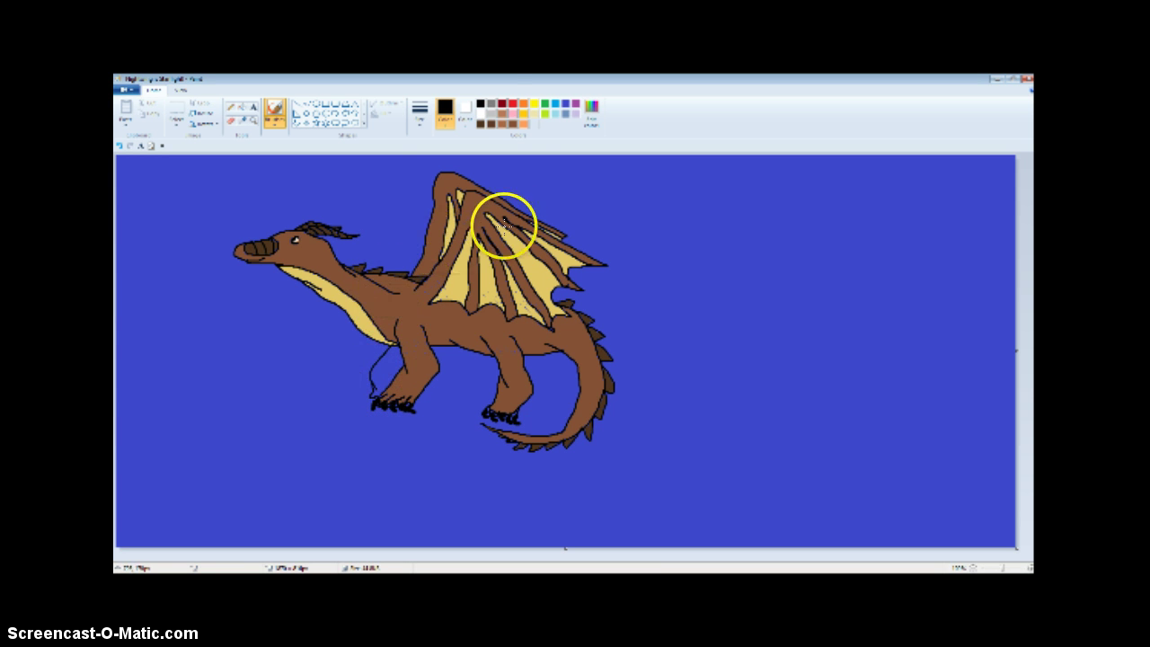
# Step: Fill the far front leg, trying a light reddish brown before settling on the body's brown
pyautogui.click(503, 124)
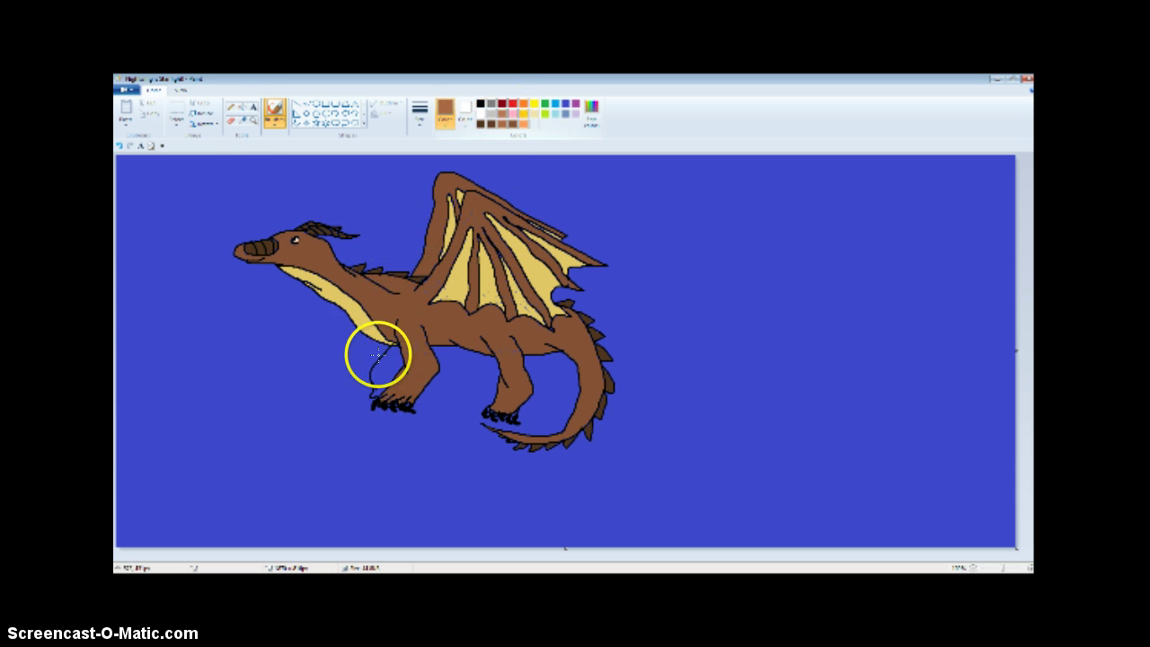
pyautogui.click(240, 107)
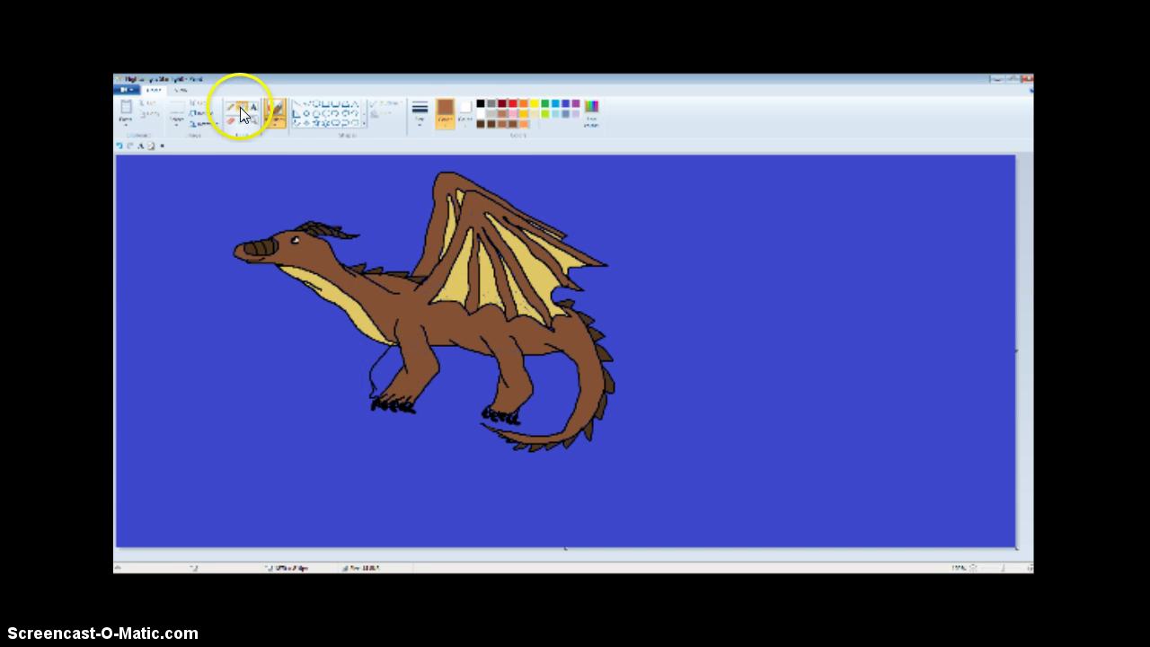
pyautogui.click(390, 364)
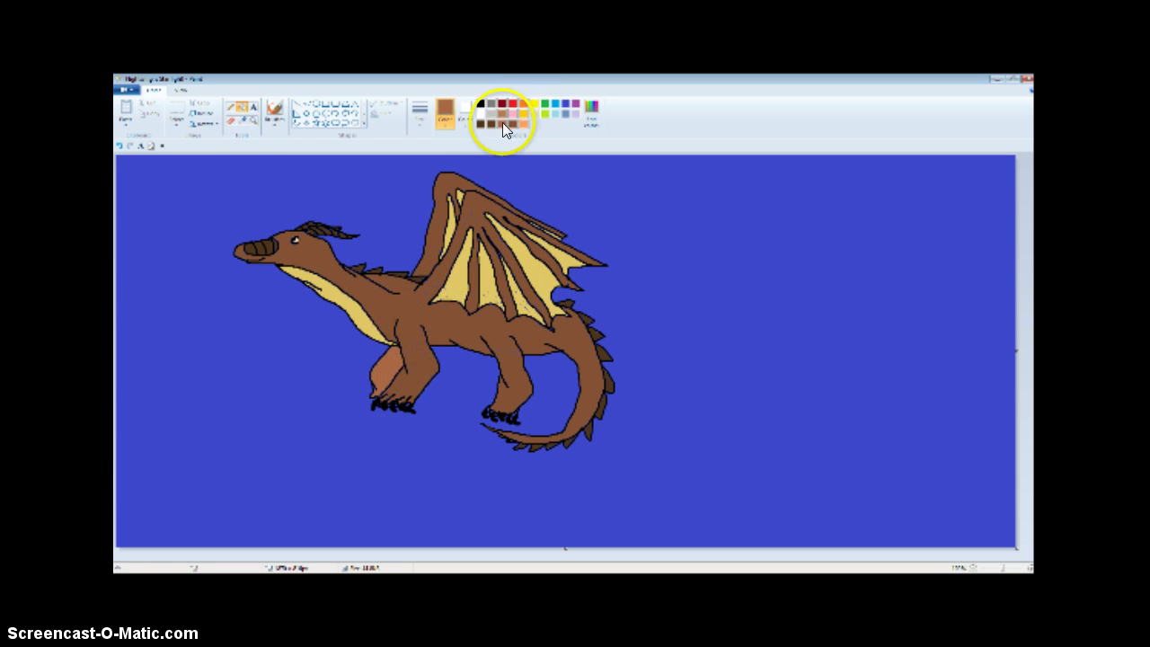
pyautogui.click(510, 124)
pyautogui.click(394, 361)
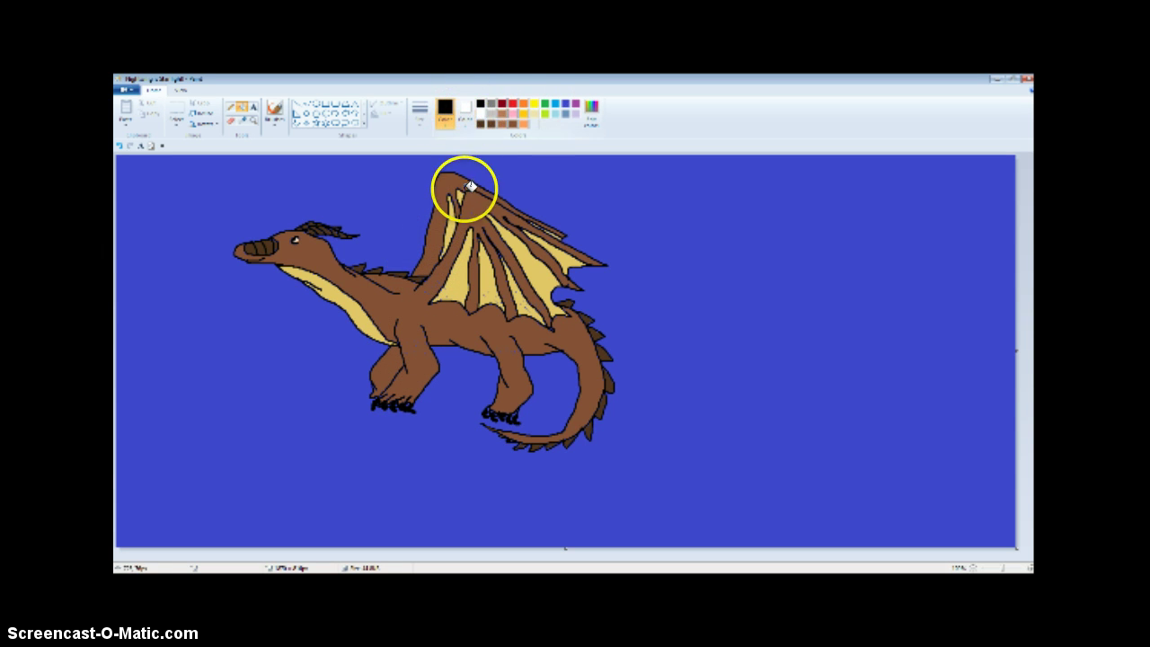
# Step: Try to fill the claws of the hind foot with dark brown, undoing each fill
pyautogui.click(510, 124)
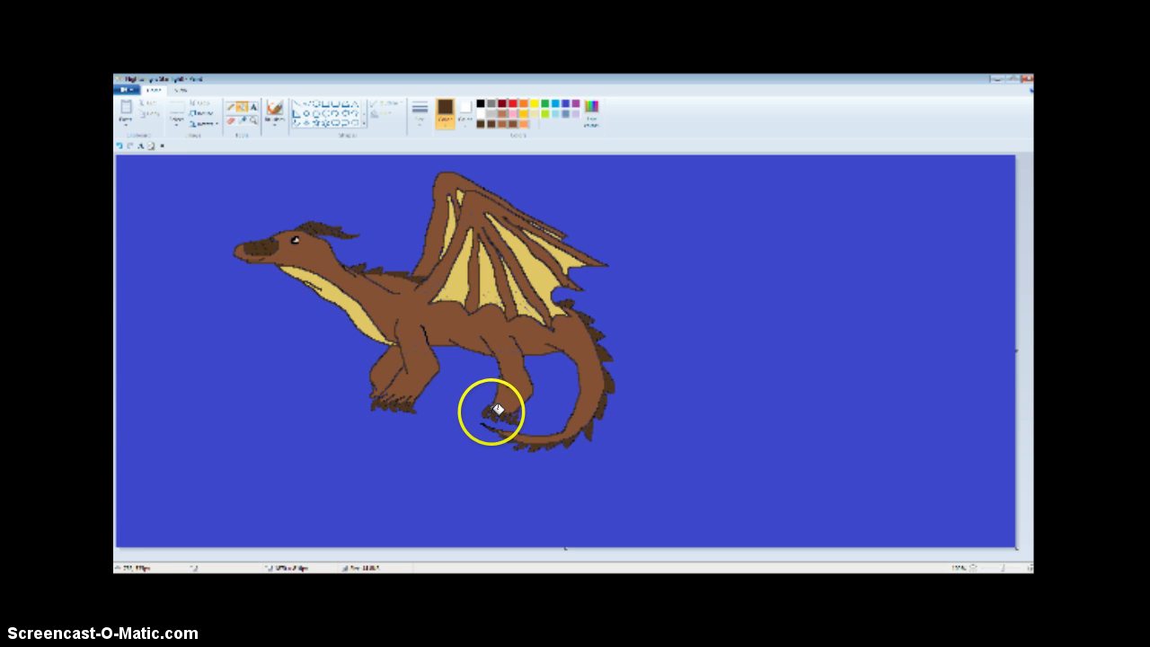
pyautogui.click(121, 148)
pyautogui.click(117, 146)
pyautogui.click(117, 145)
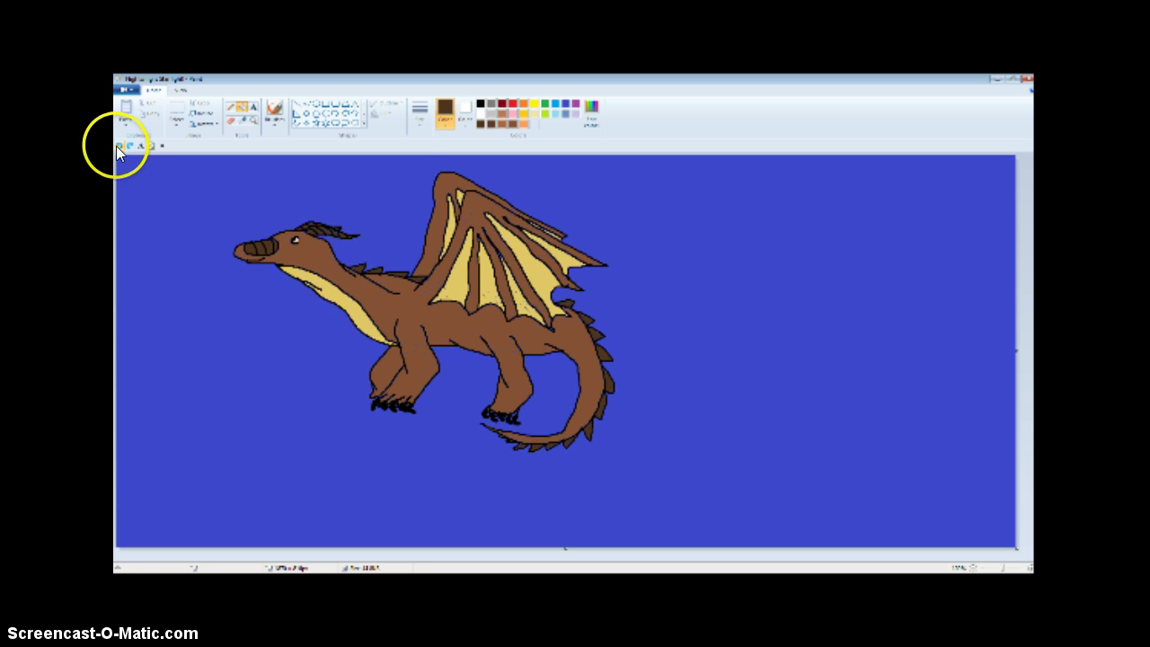
pyautogui.click(511, 412)
pyautogui.click(120, 145)
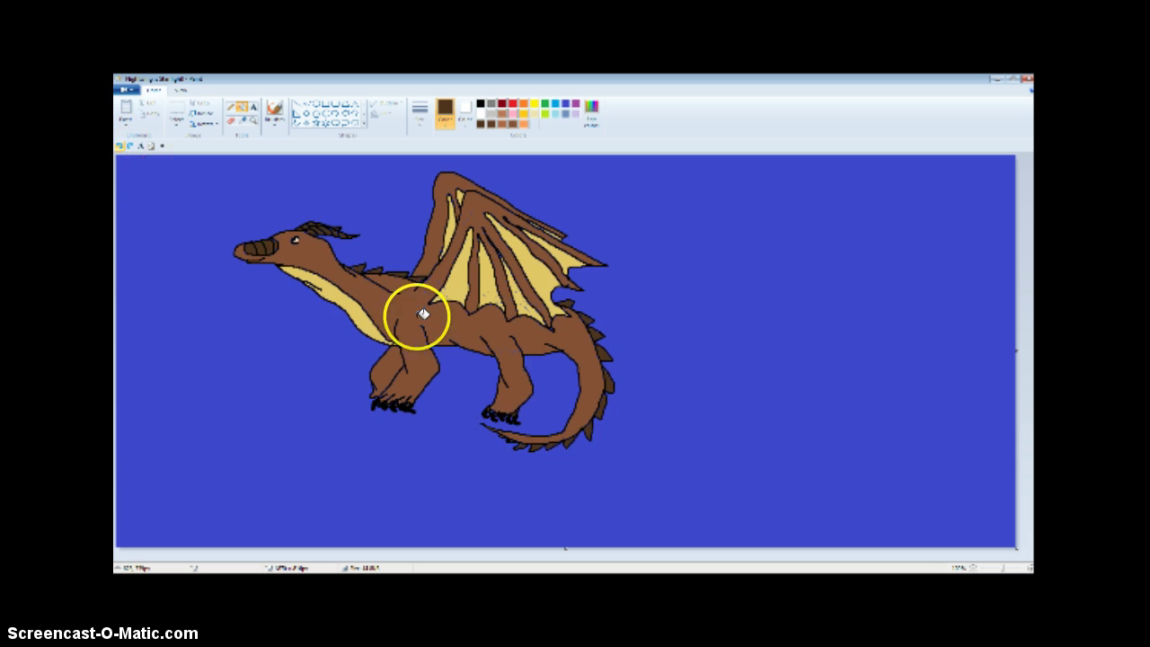
pyautogui.click(511, 412)
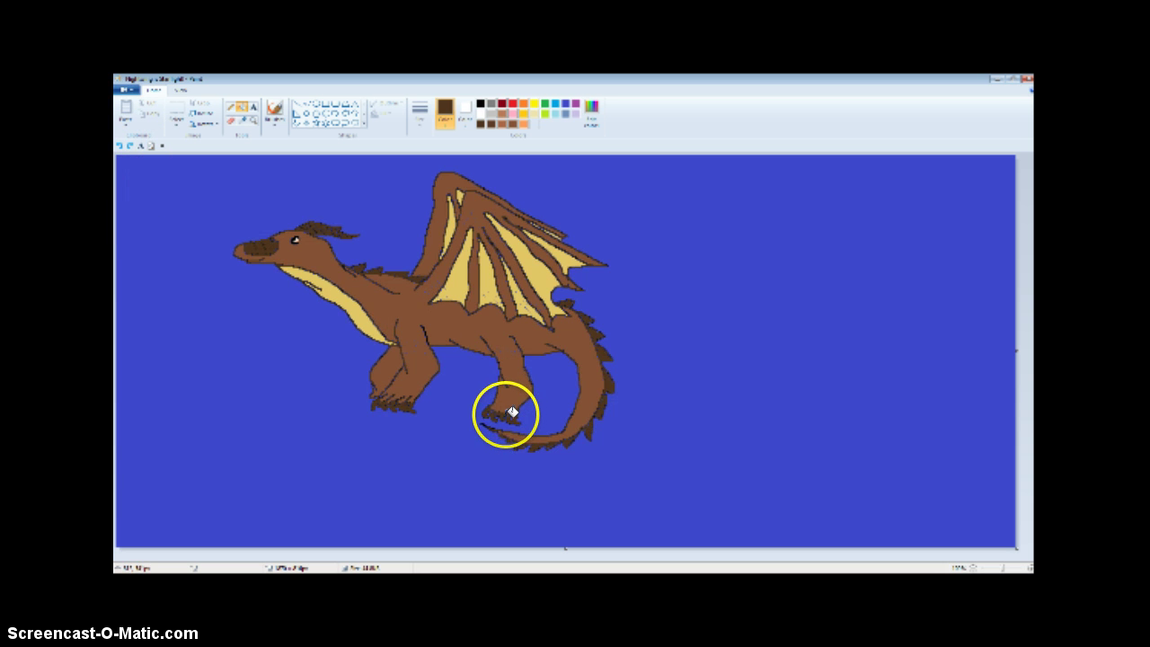
pyautogui.click(120, 145)
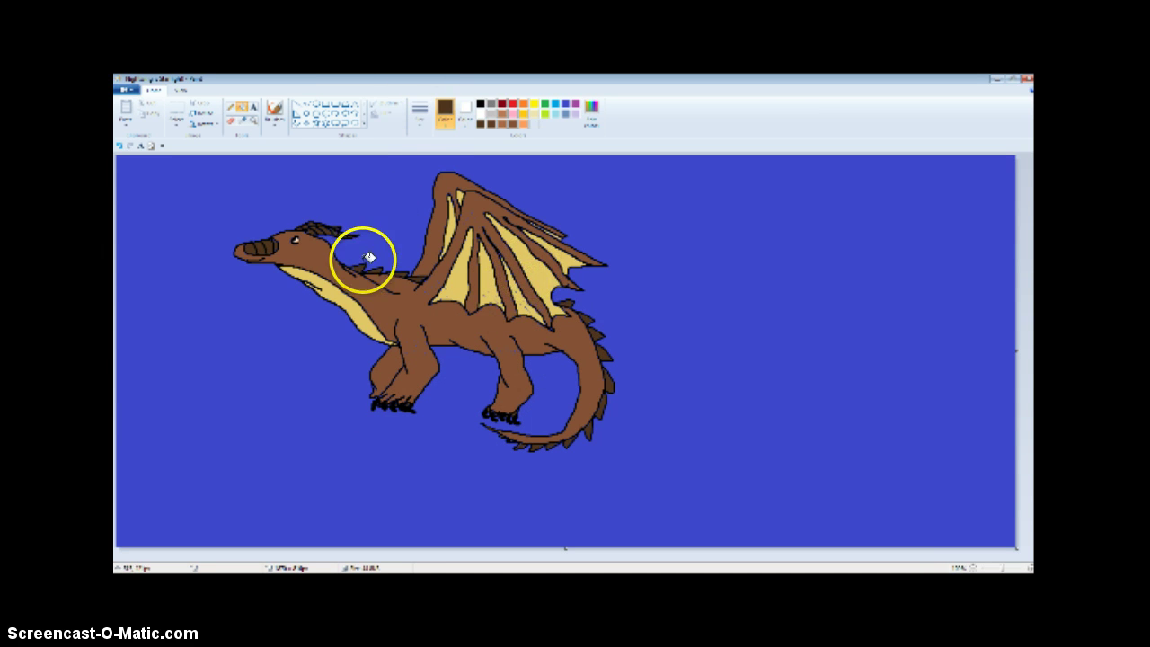
# Step: Brush black toe lines onto the hind foot and the far front foot, and choose dark brown as the brush colour
pyautogui.click(276, 107)
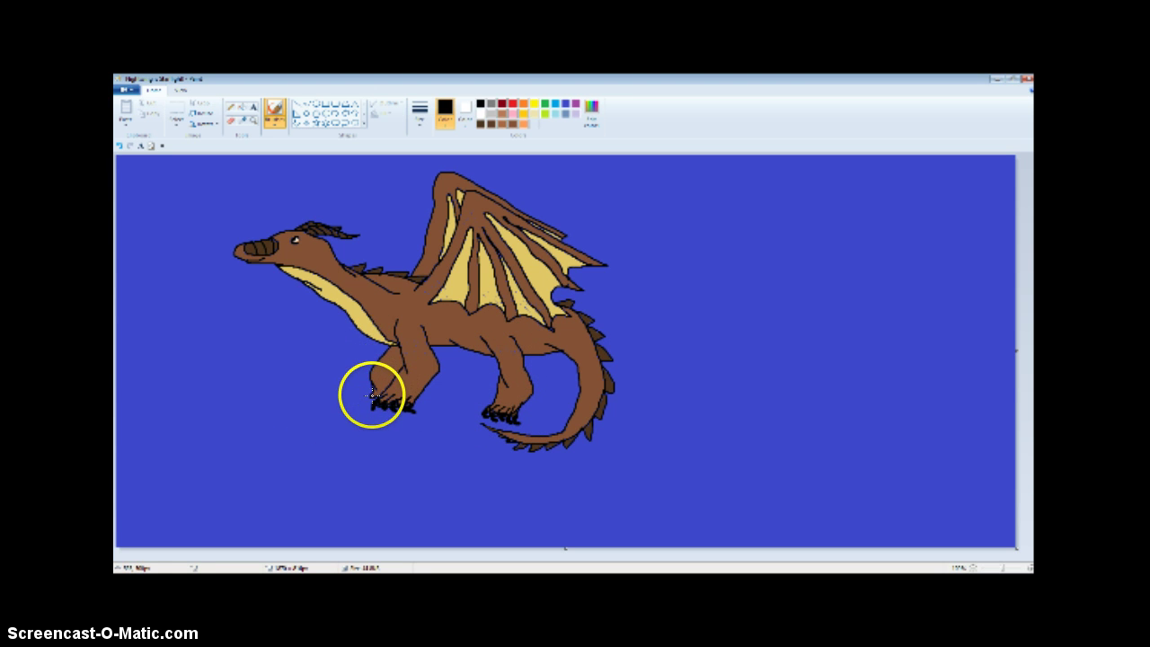
pyautogui.moveTo(373, 396); pyautogui.dragTo(378, 384)
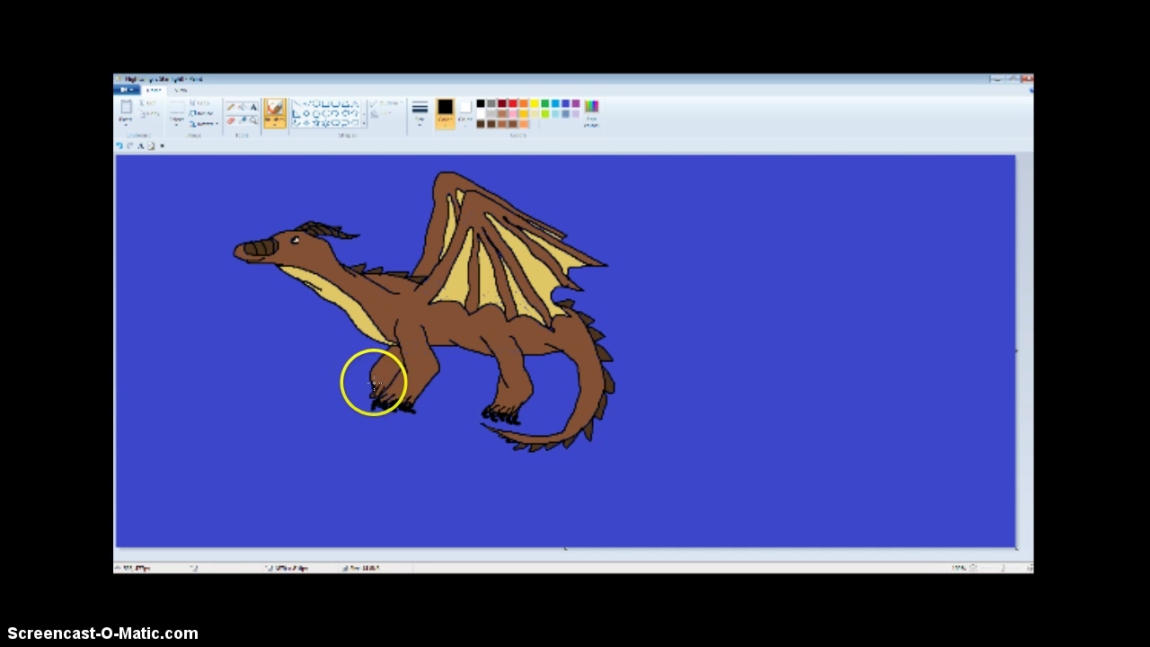
pyautogui.click(481, 124)
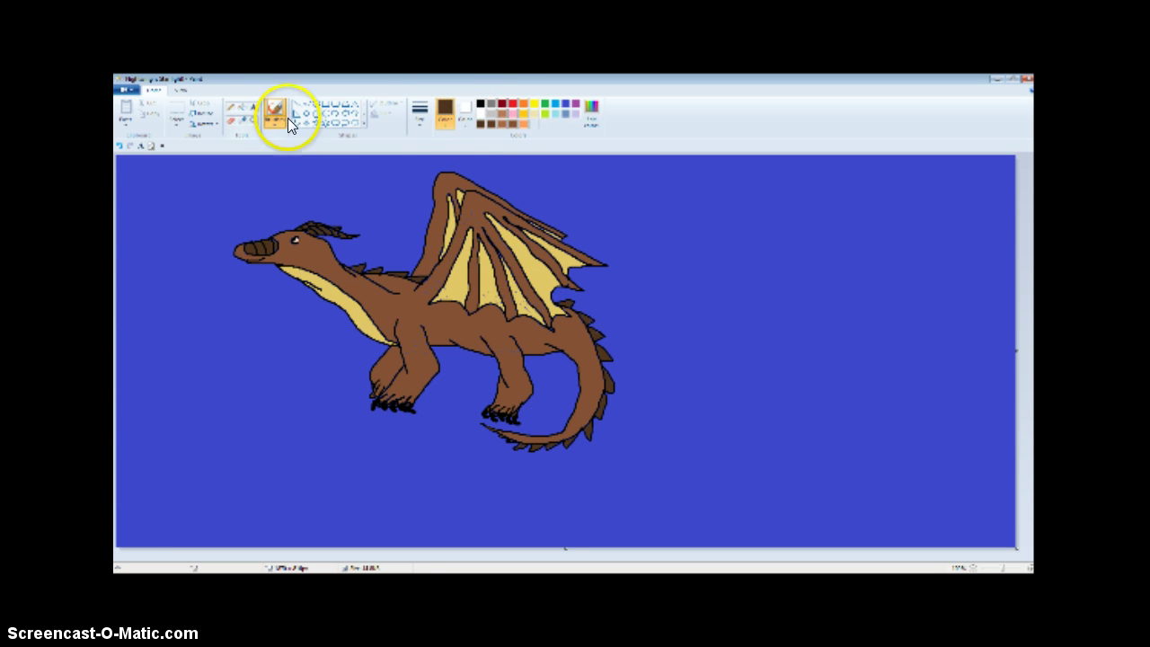
pyautogui.click(419, 113)
pyautogui.click(437, 179)
pyautogui.click(364, 195)
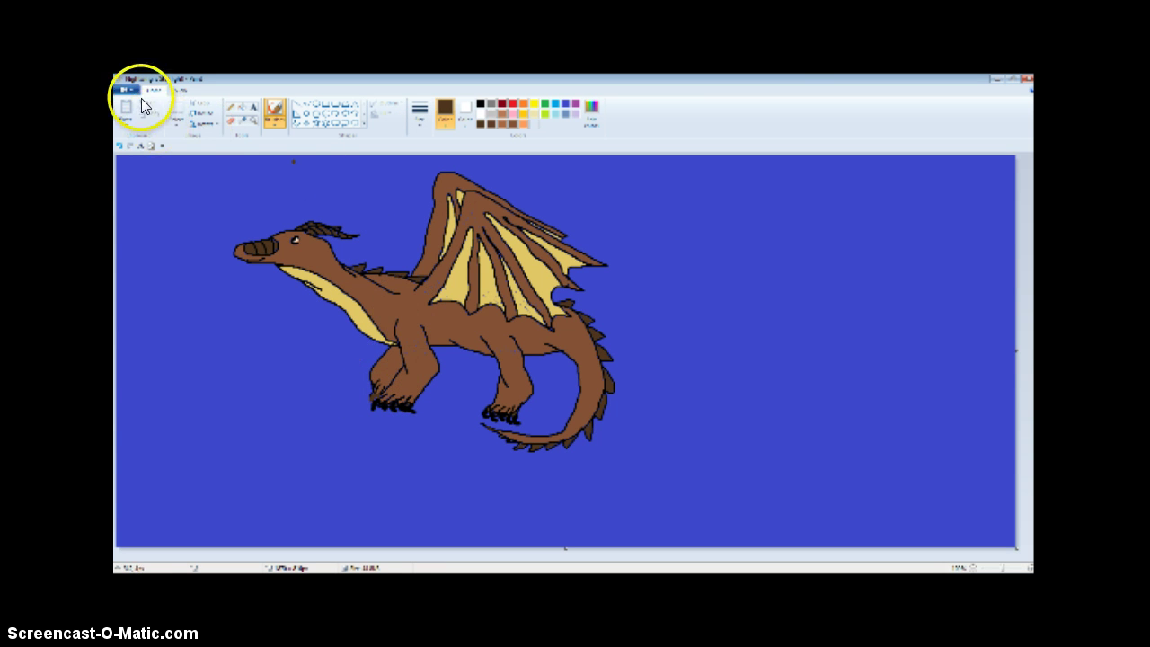
pyautogui.click(121, 145)
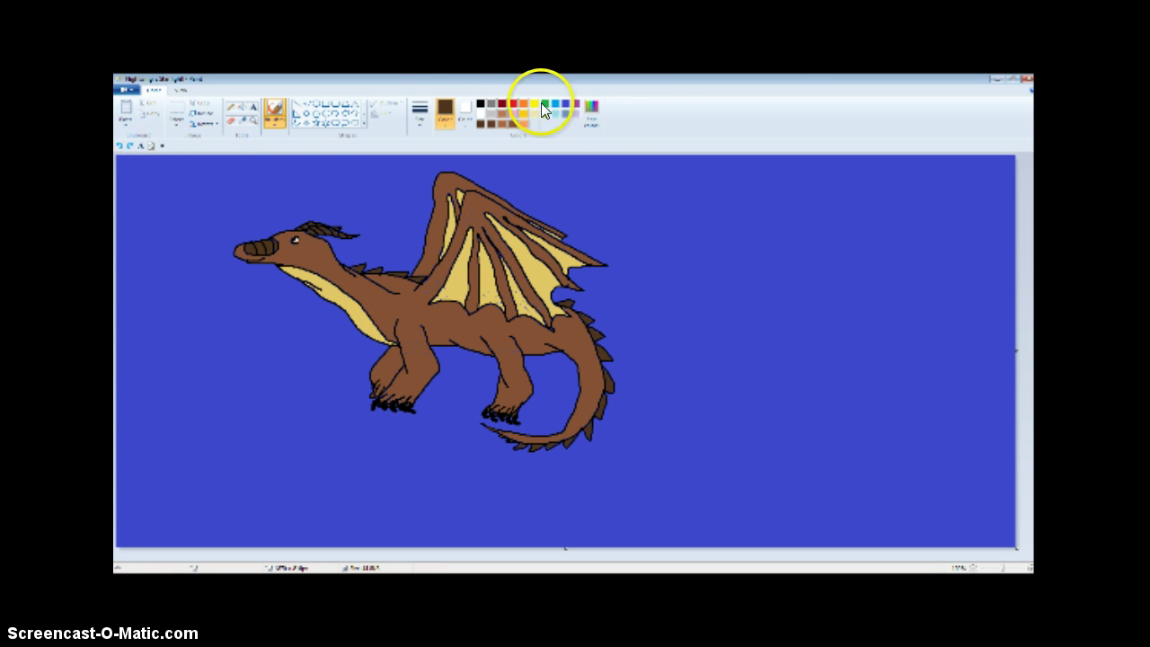
# Step: Add a black toe stroke at the outer edge of the far front foot using a thin brush
pyautogui.click(481, 104)
pyautogui.click(412, 120)
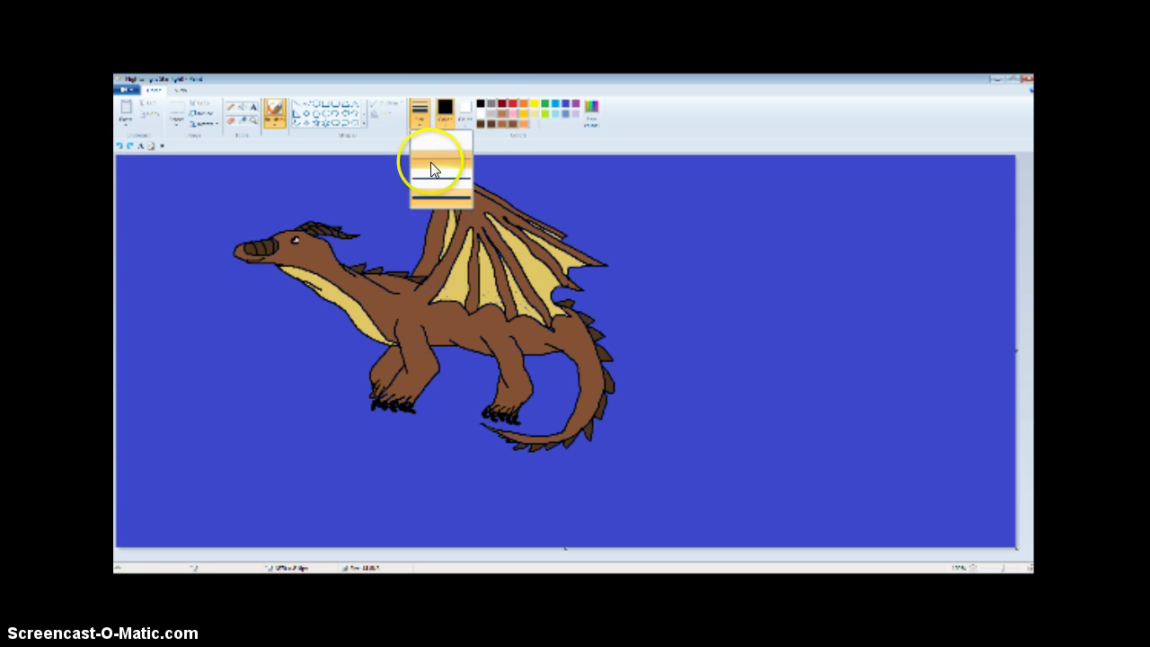
pyautogui.click(431, 162)
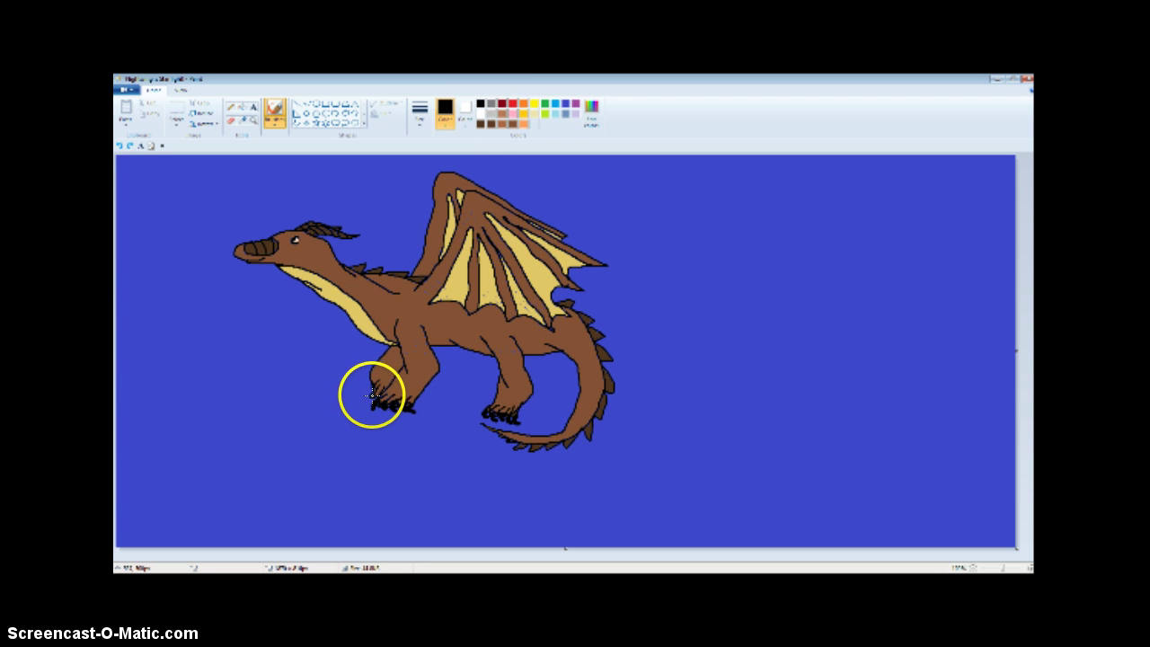
pyautogui.moveTo(369, 394); pyautogui.dragTo(376, 393)
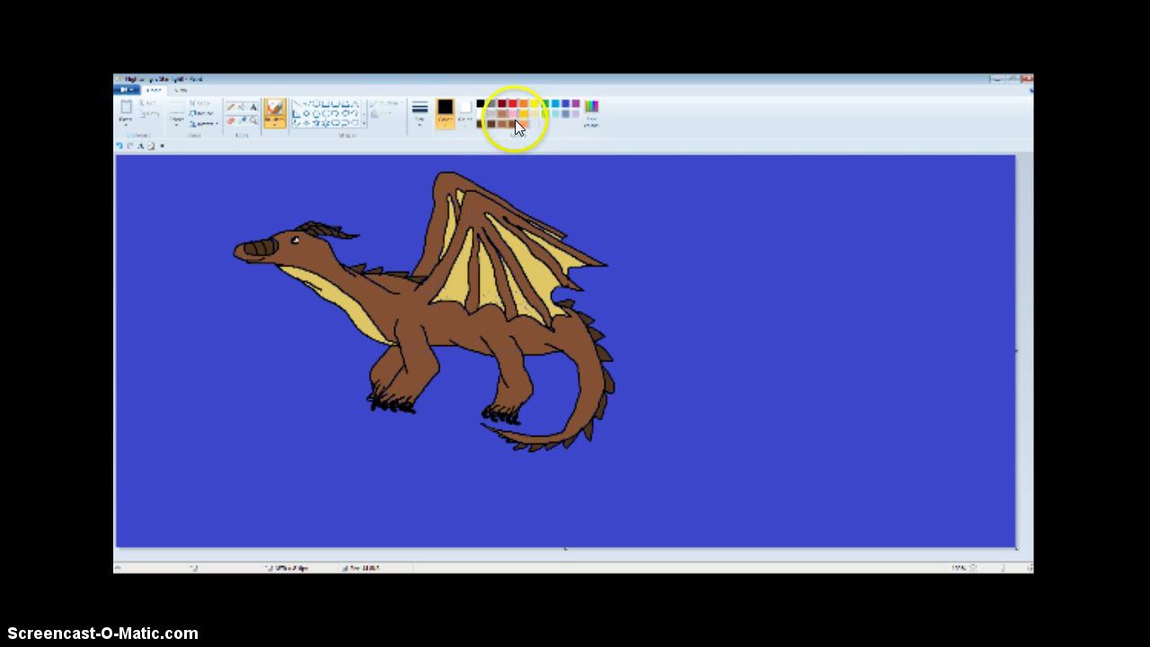
# Step: Colour the outer claw of the far front foot with the thickest brush, trying dark brown and the lighter brown
pyautogui.click(482, 124)
pyautogui.click(423, 112)
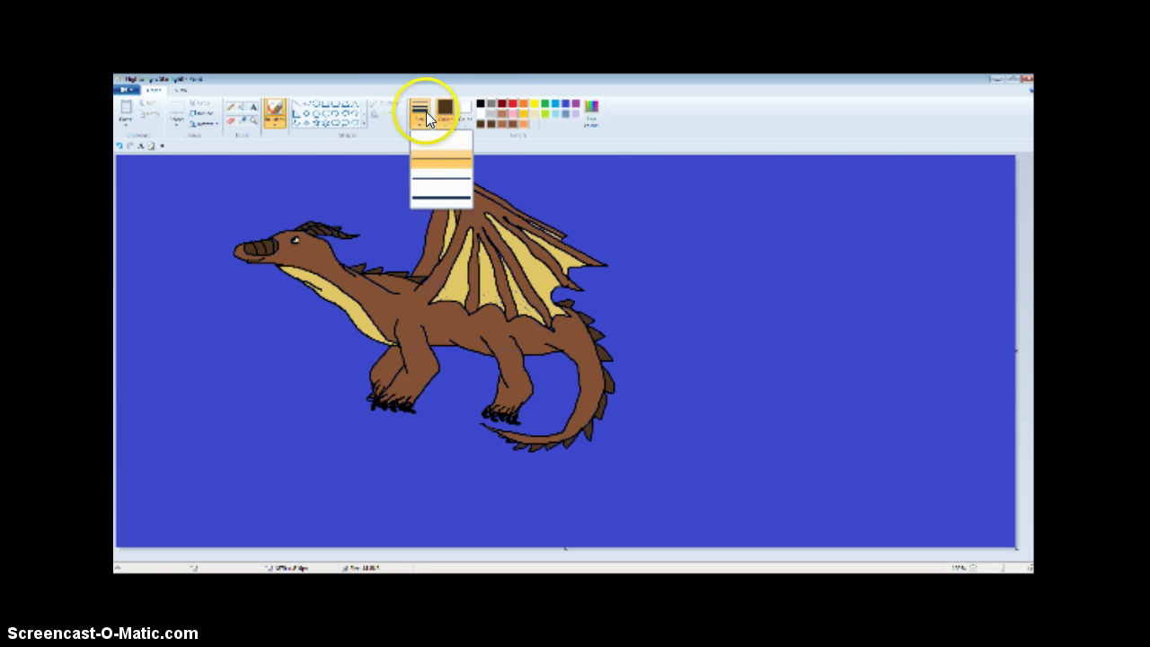
pyautogui.click(433, 201)
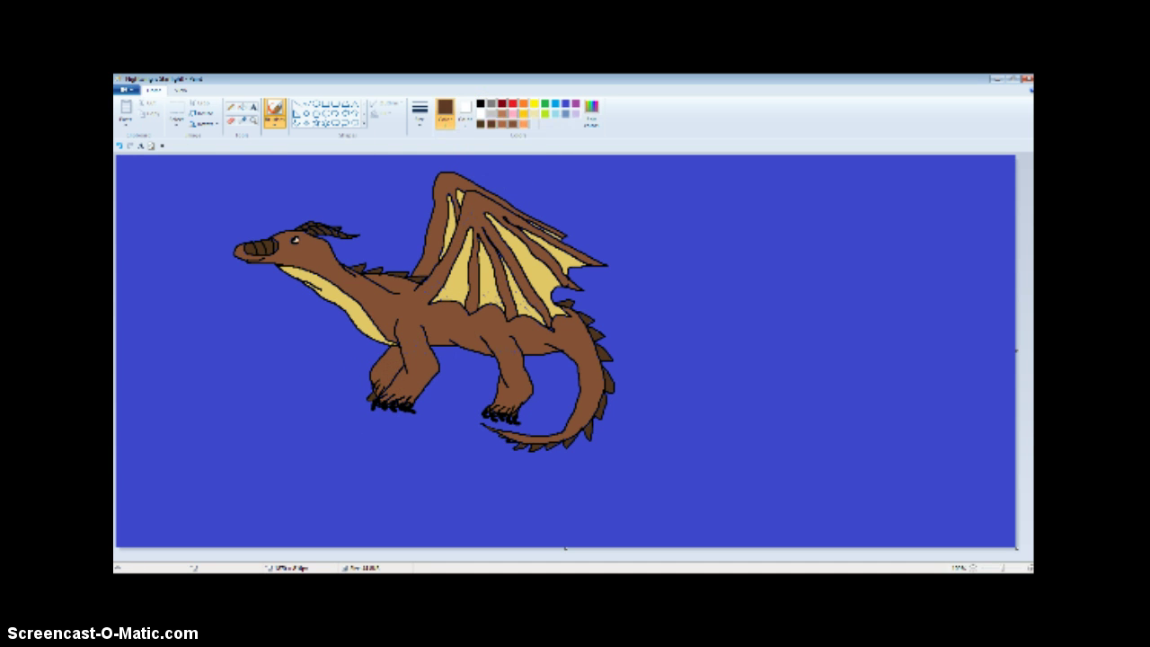
pyautogui.click(483, 122)
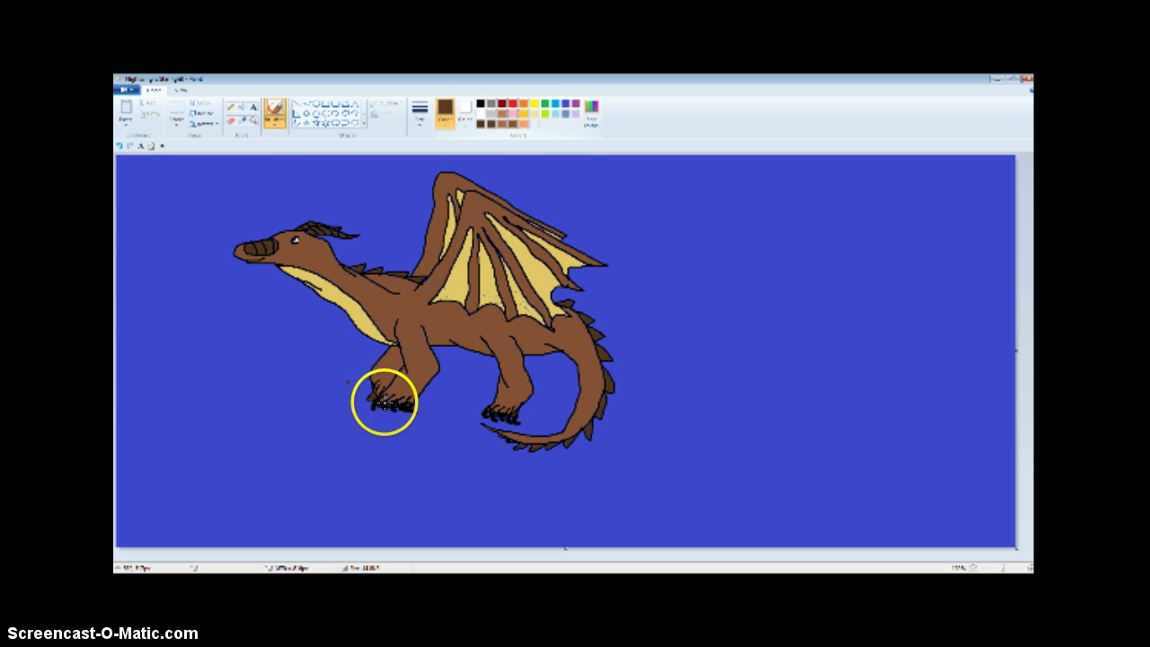
pyautogui.click(513, 123)
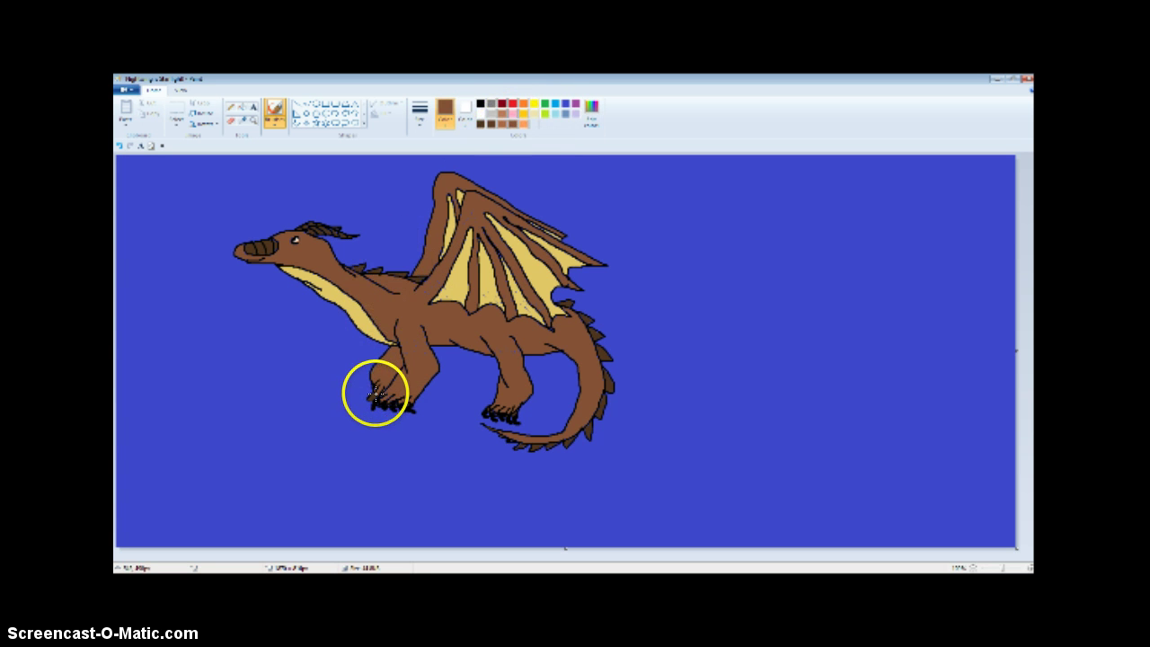
pyautogui.click(478, 124)
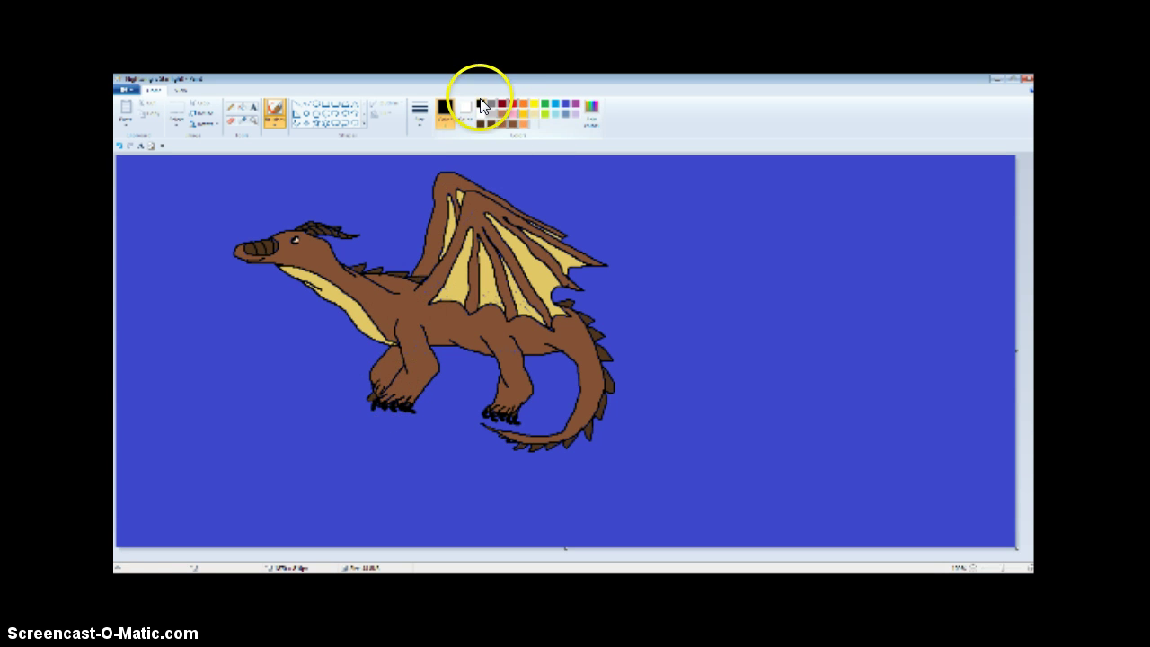
# Step: Brush the outer claw of the far front foot in black, undoing the first strokes and switching to a medium-thickness brush
pyautogui.moveTo(370, 398); pyautogui.dragTo(375, 396)
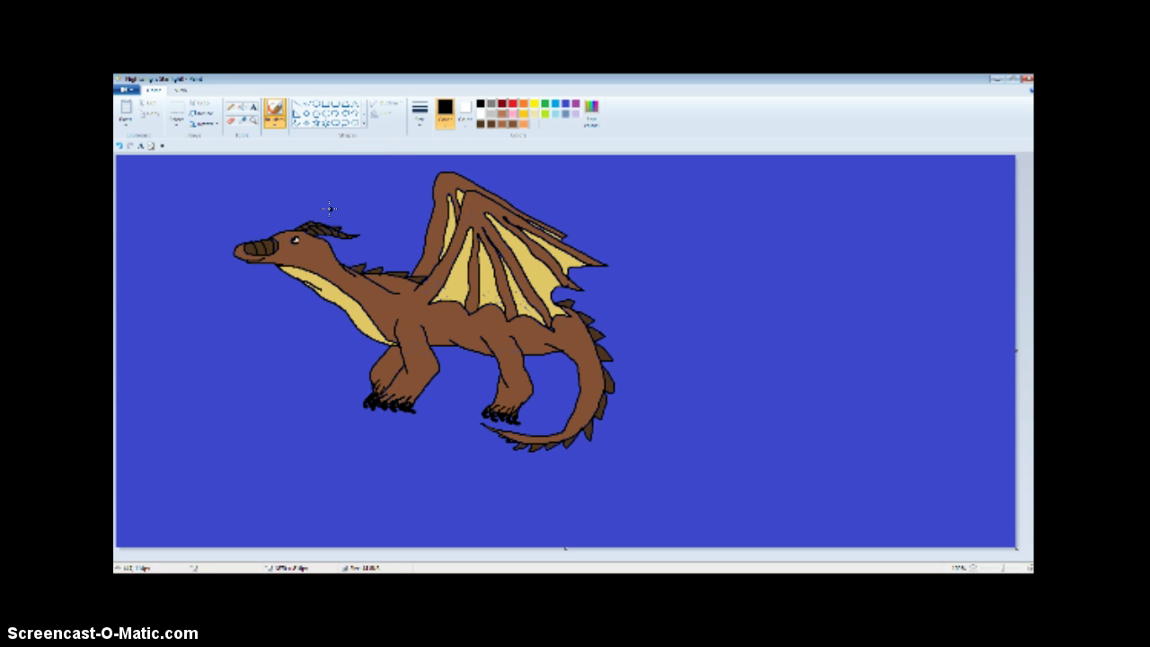
pyautogui.click(116, 147)
pyautogui.click(115, 146)
pyautogui.click(115, 147)
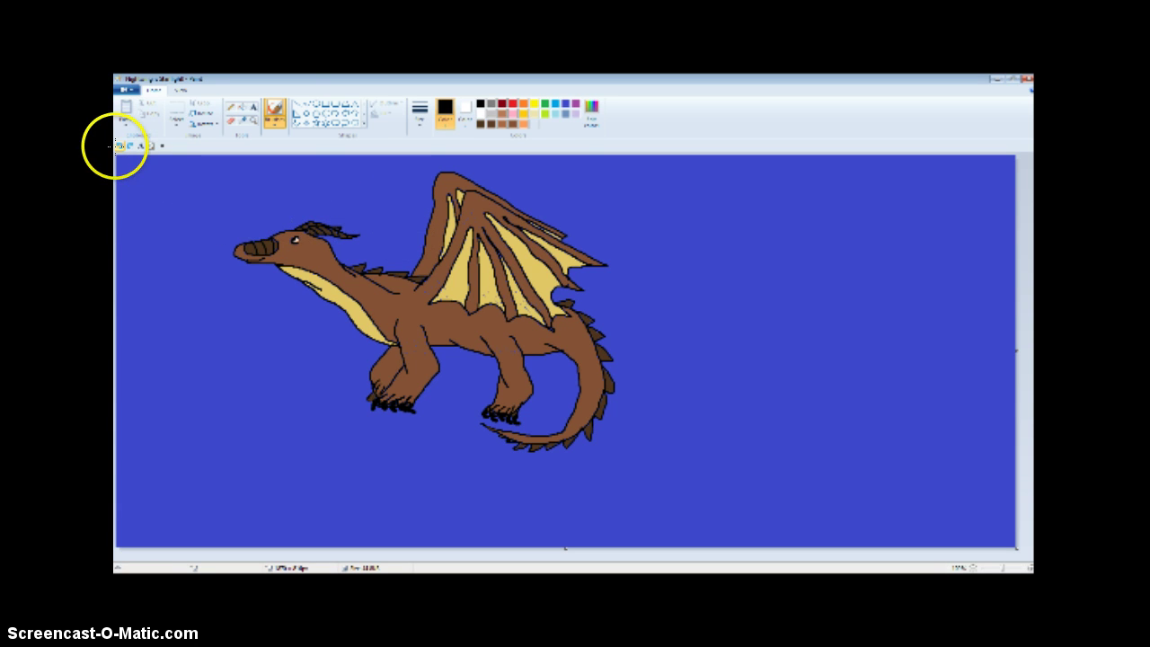
pyautogui.click(428, 111)
pyautogui.click(427, 179)
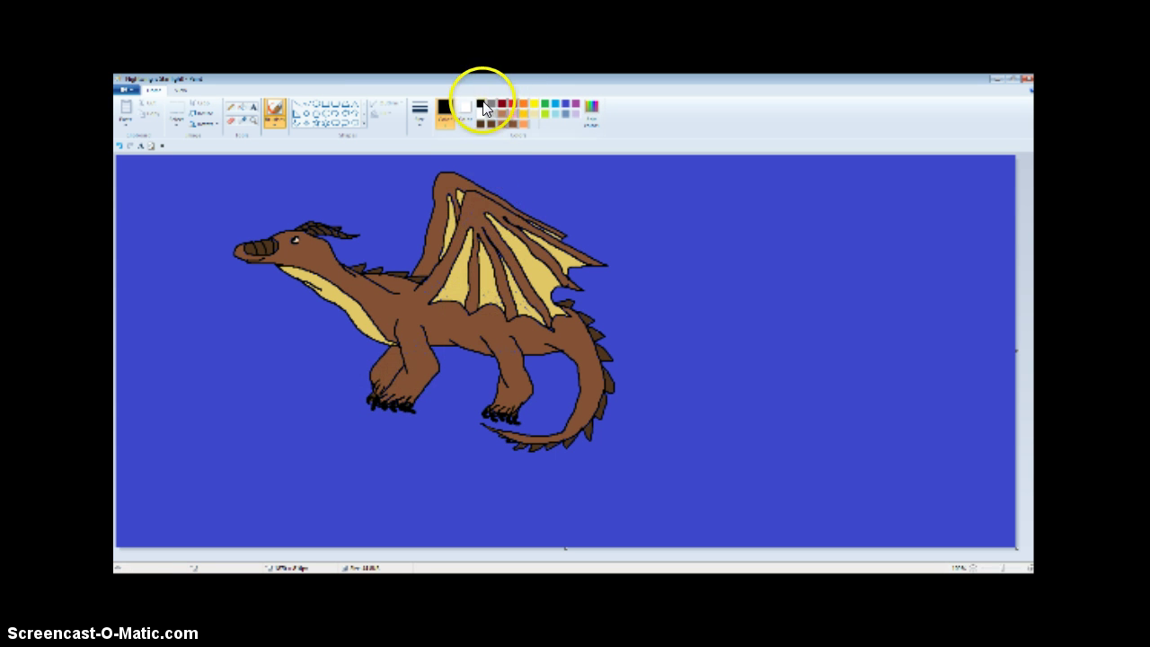
# Step: Outline a far hind leg with toes in black behind the near hind leg using a thin brush, undoing a stray stroke
pyautogui.click(422, 117)
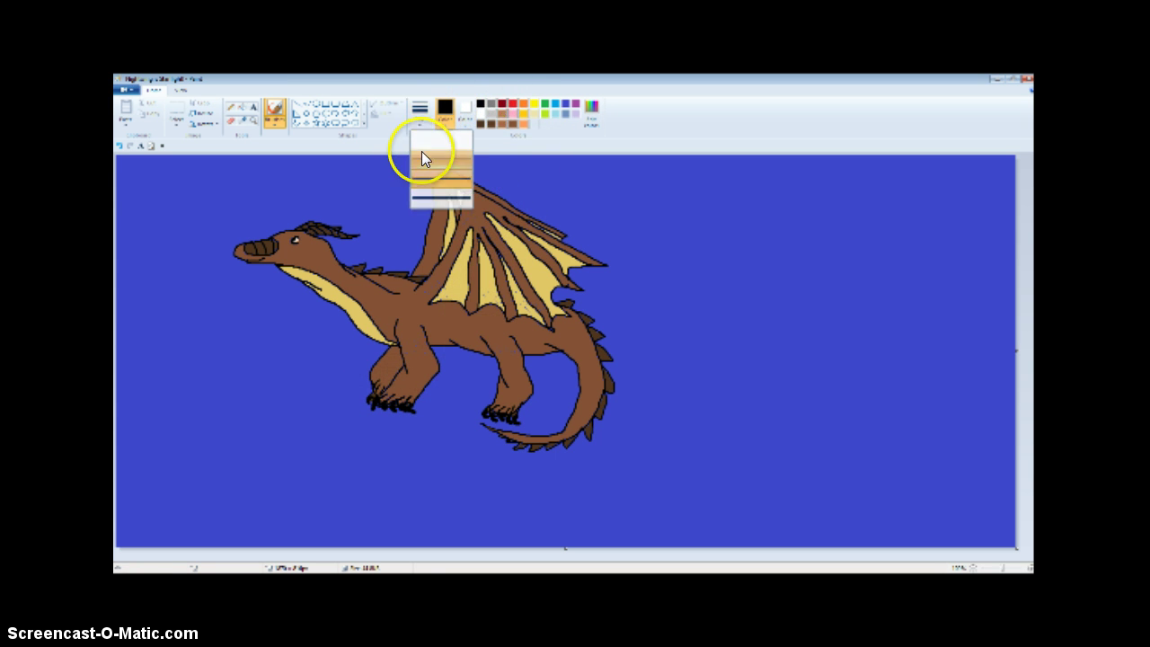
pyautogui.click(422, 151)
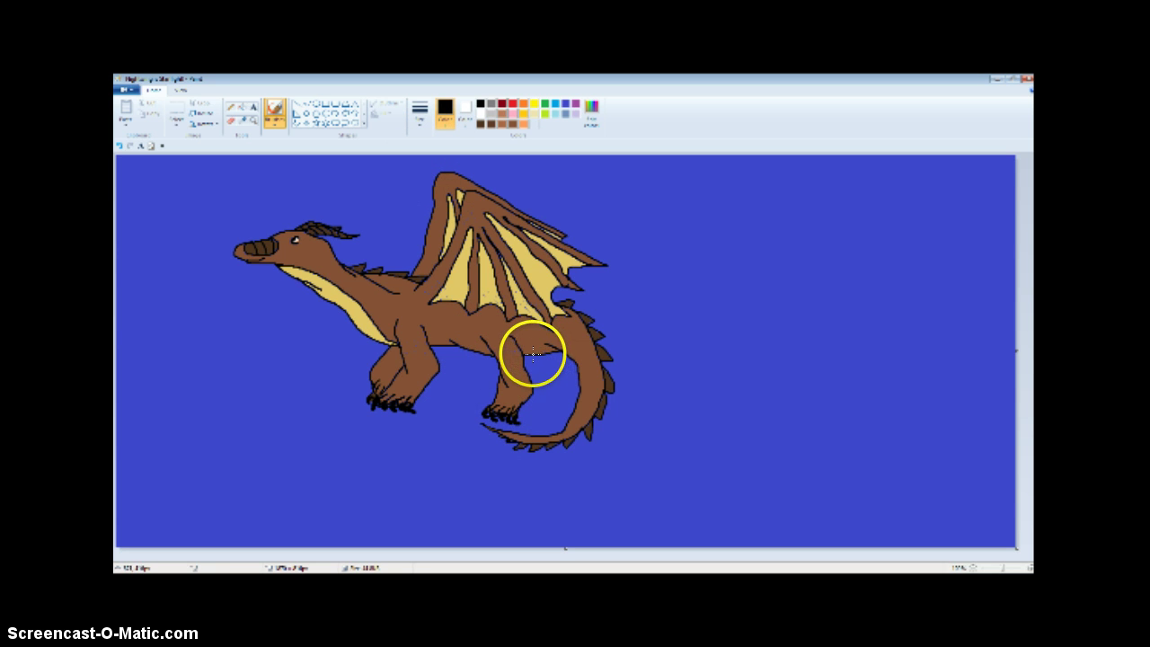
pyautogui.moveTo(533, 353)
pyautogui.mouseDown()
pyautogui.moveTo(546, 399)
pyautogui.moveTo(520, 410)
pyautogui.moveTo(536, 416)
pyautogui.mouseUp()
pyautogui.click(118, 145)
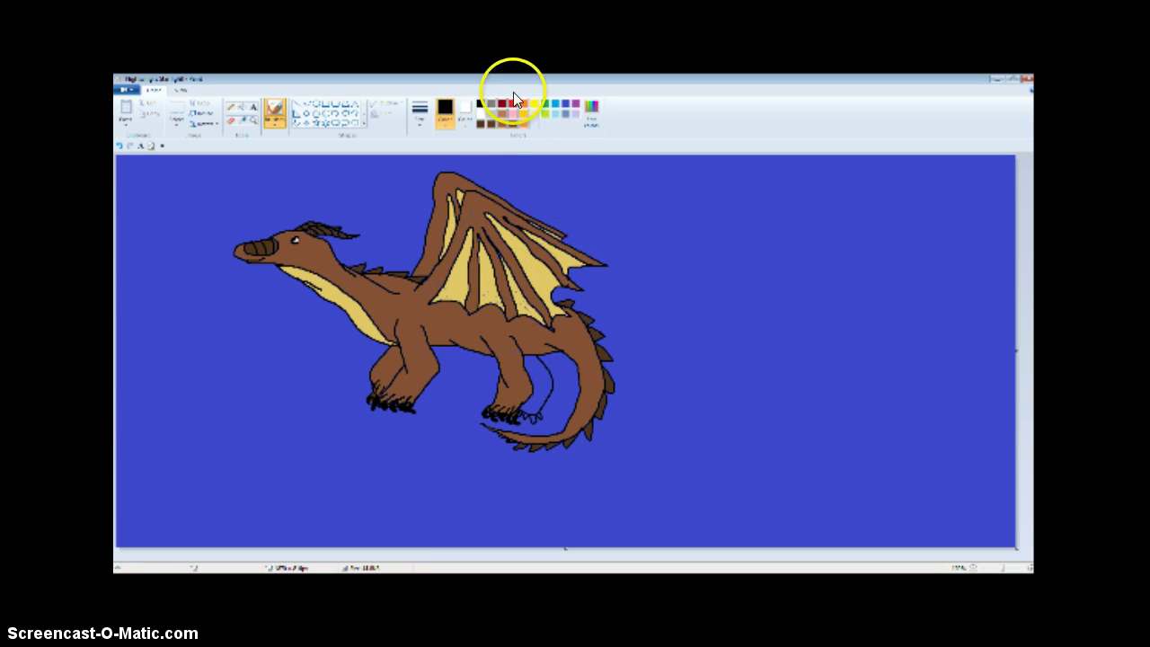
# Step: Fill the far front leg and the far hind leg with dark brown, undoing the first hind-leg fill
pyautogui.click(491, 124)
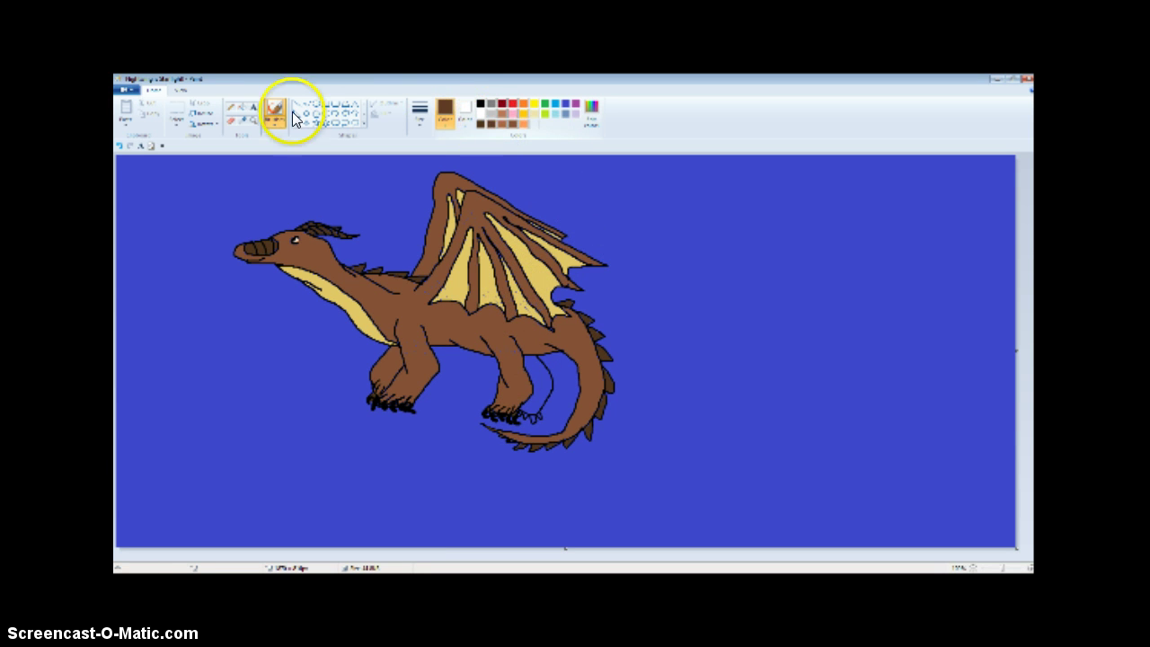
pyautogui.click(241, 107)
pyautogui.click(523, 410)
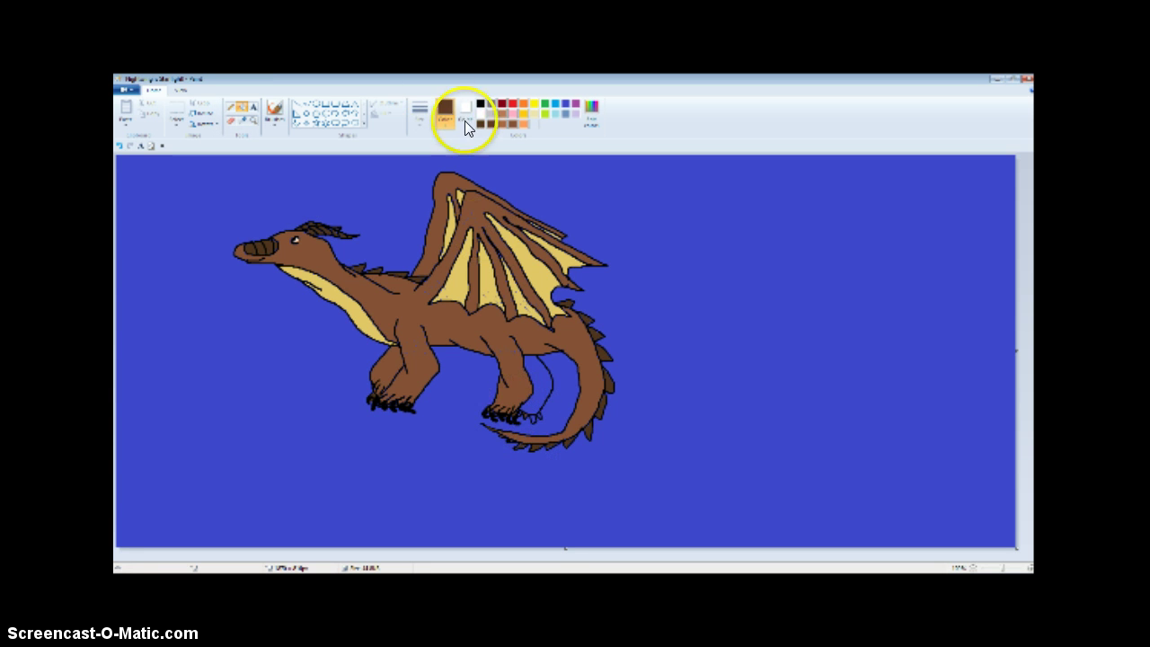
pyautogui.click(531, 411)
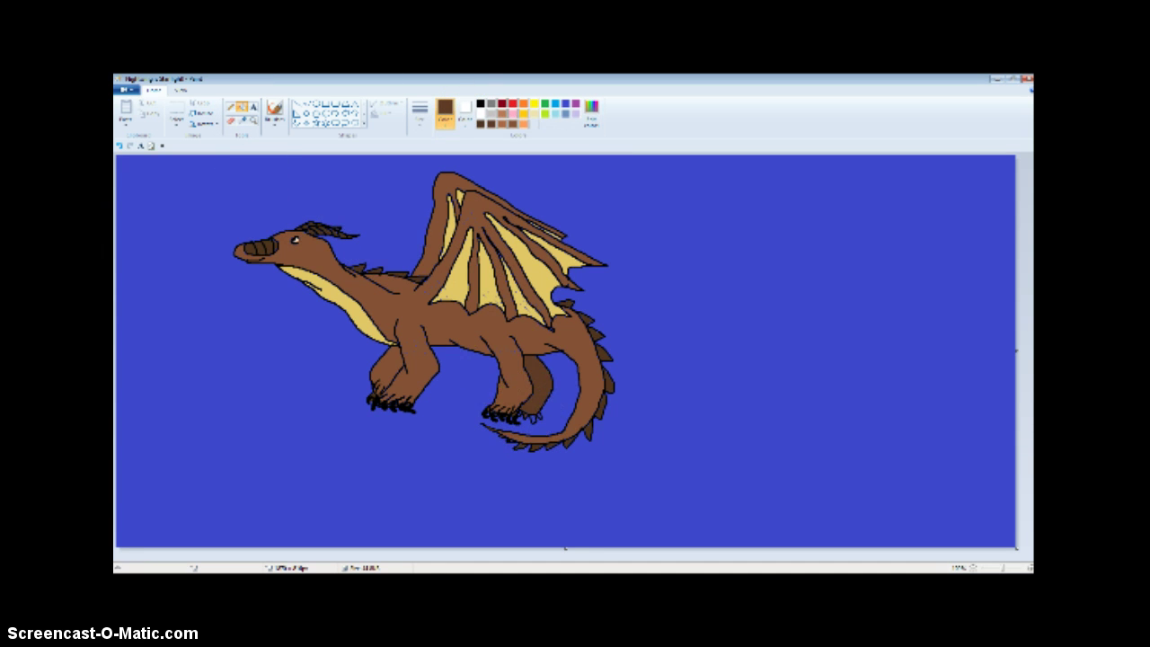
pyautogui.click(120, 150)
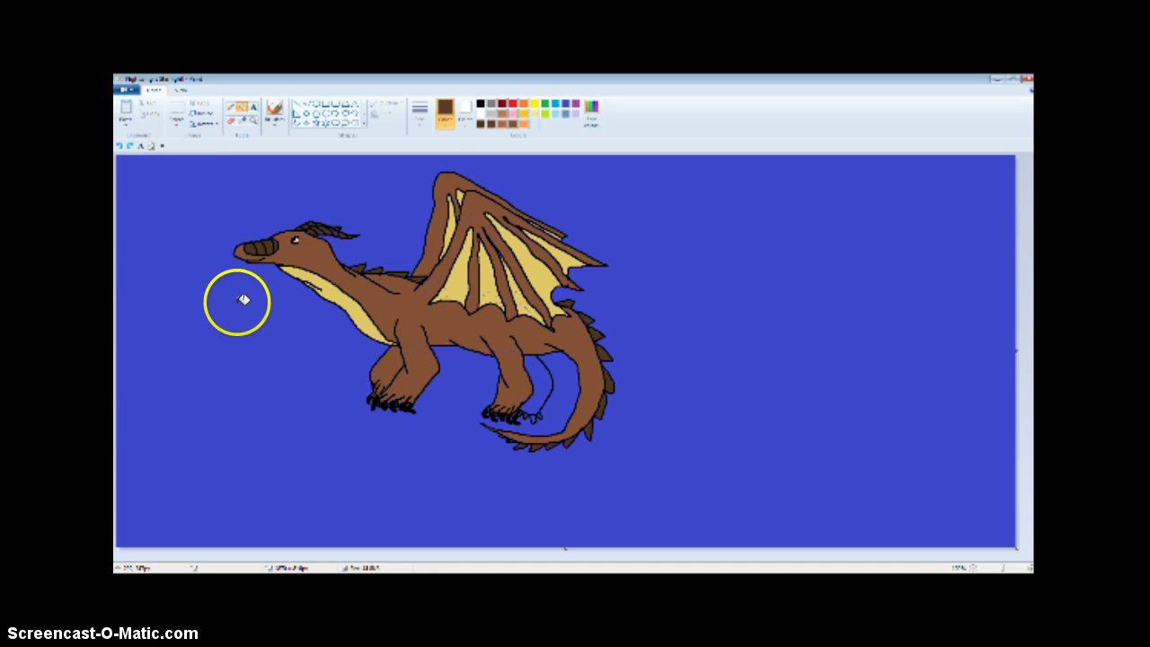
pyautogui.click(389, 367)
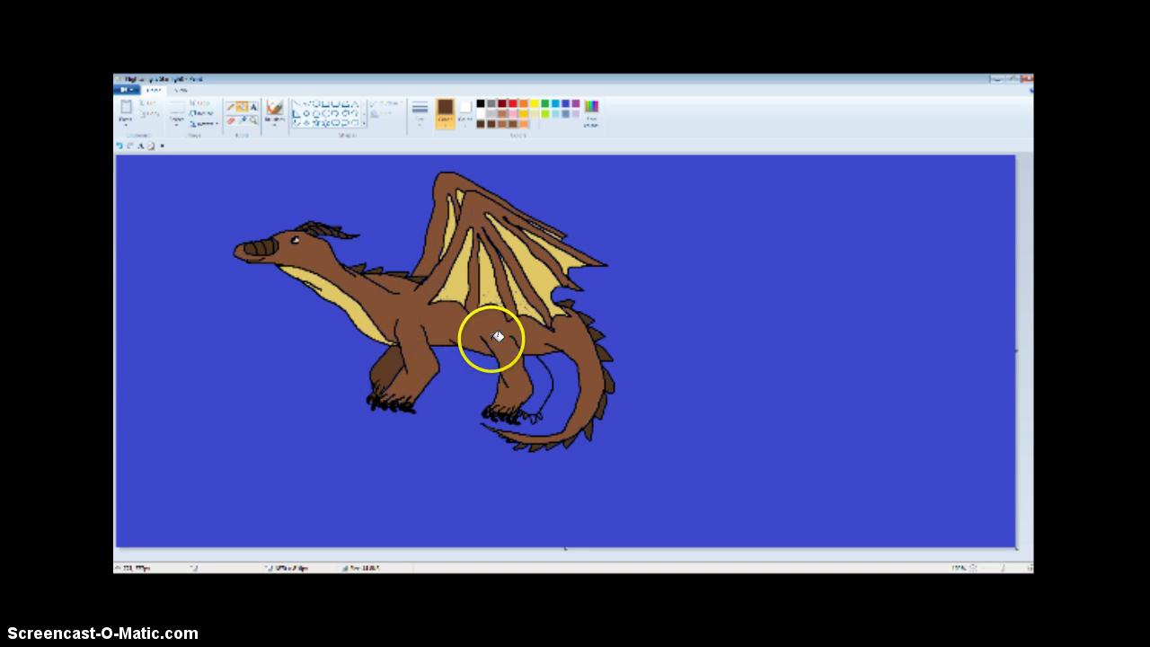
pyautogui.click(537, 382)
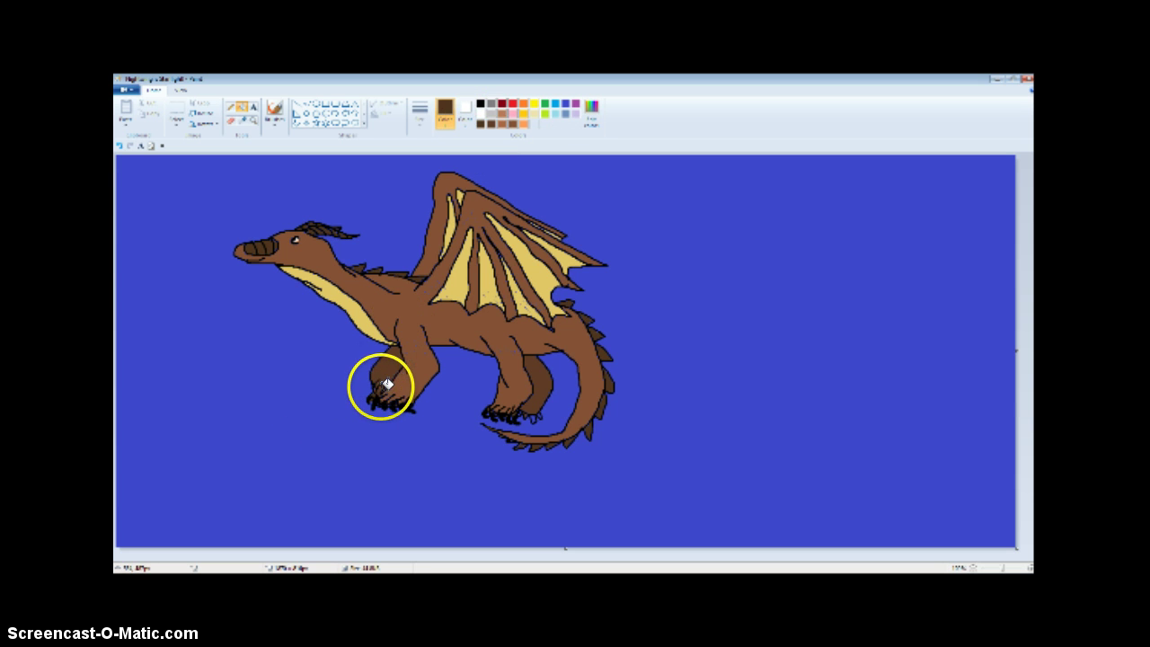
# Step: Fill the toes of the far hind foot with the darkest brown, undoing fills that recolour the black outlines
pyautogui.click(376, 338)
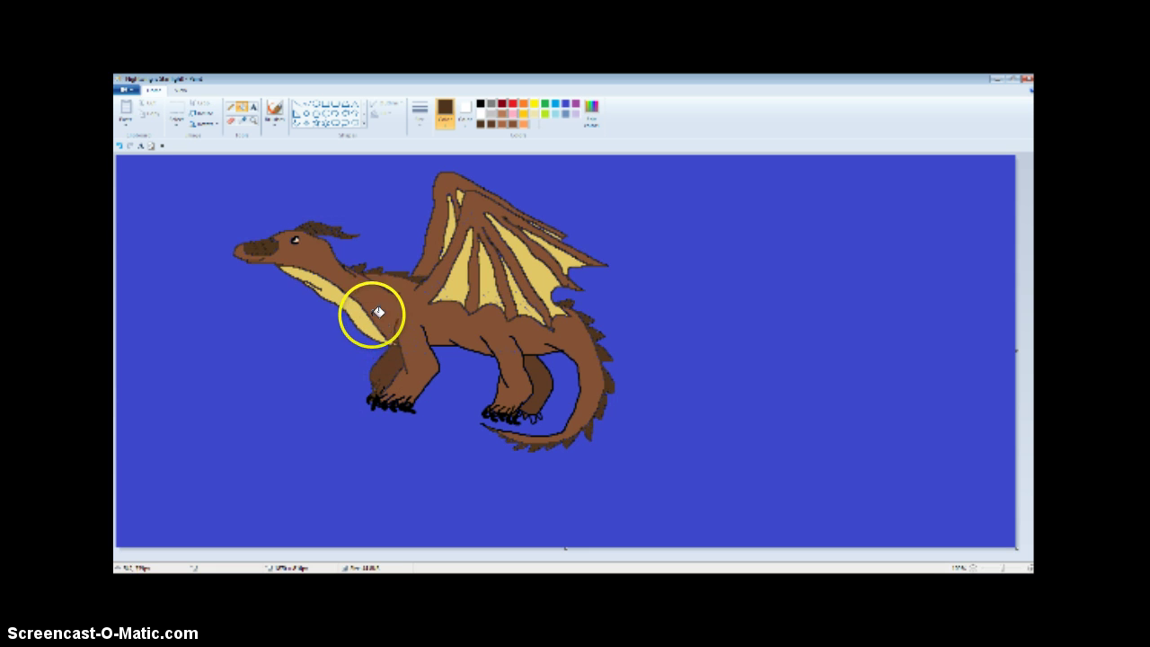
pyautogui.click(121, 144)
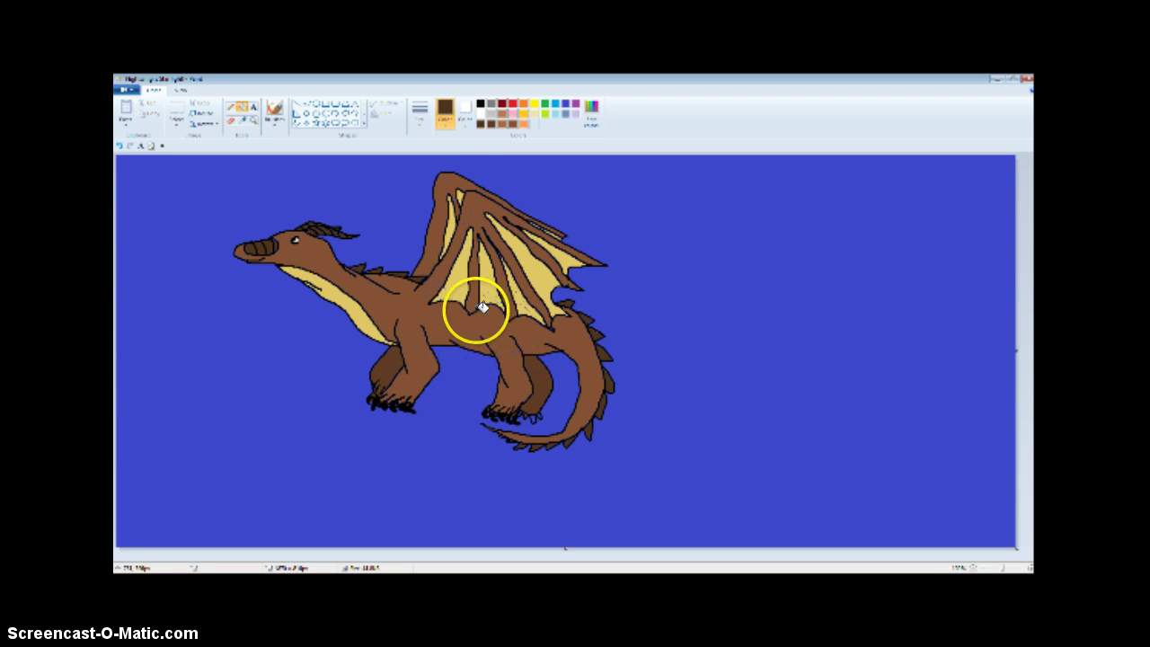
pyautogui.click(526, 417)
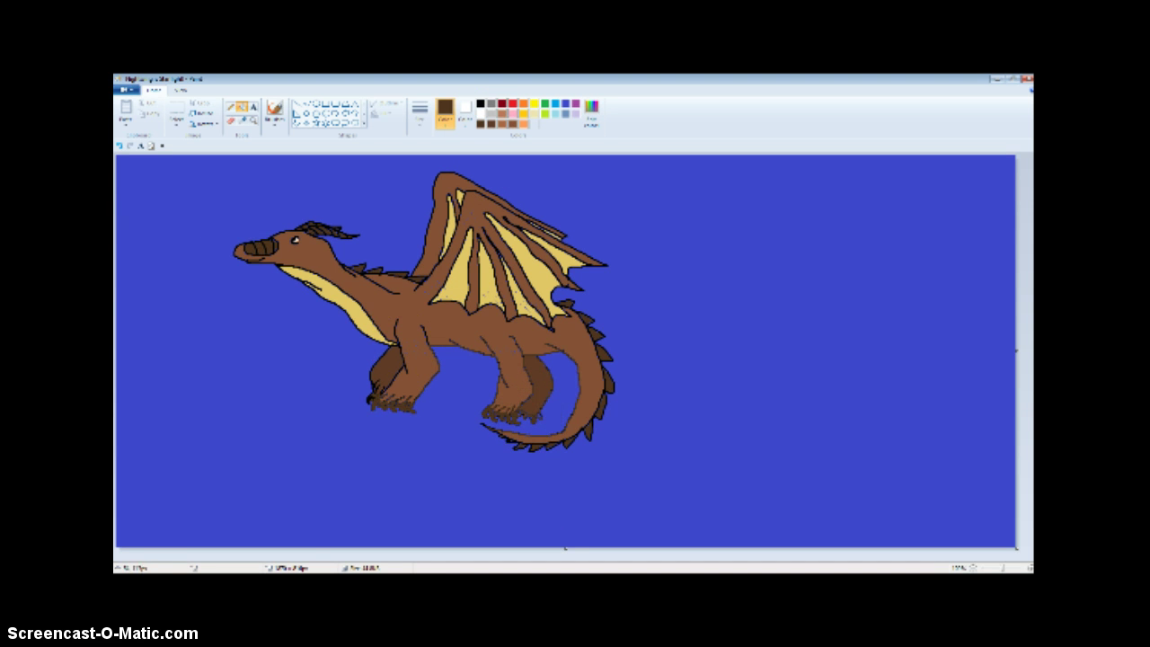
pyautogui.click(119, 145)
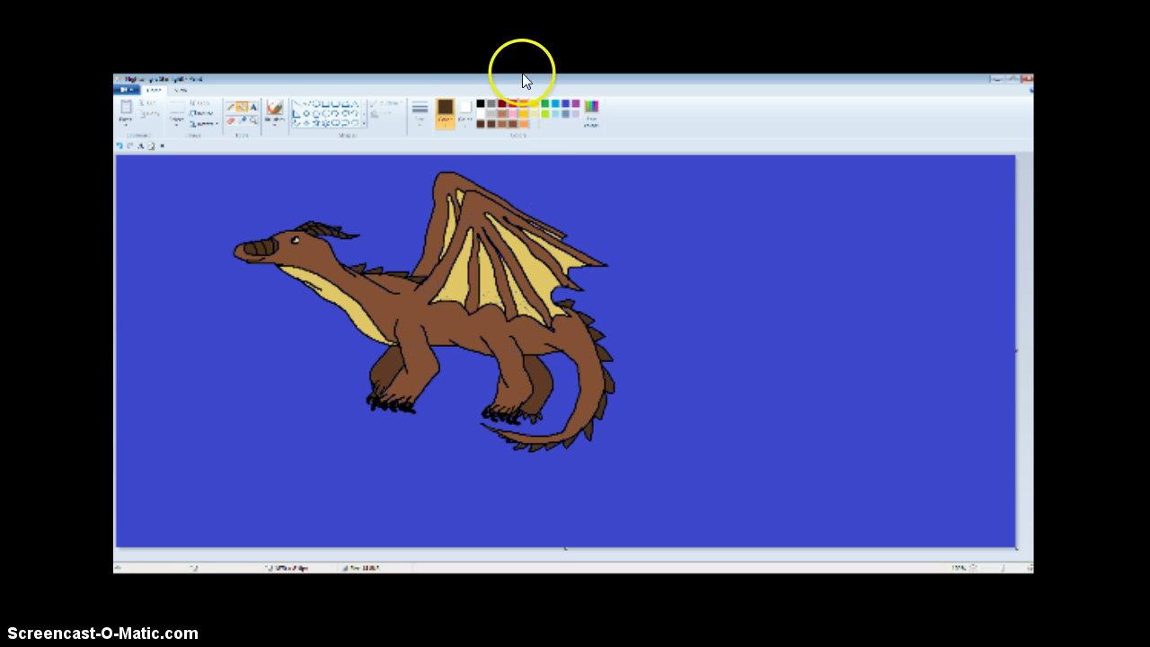
# Step: Brush thin black toe lines onto the far hind foot
pyautogui.click(276, 120)
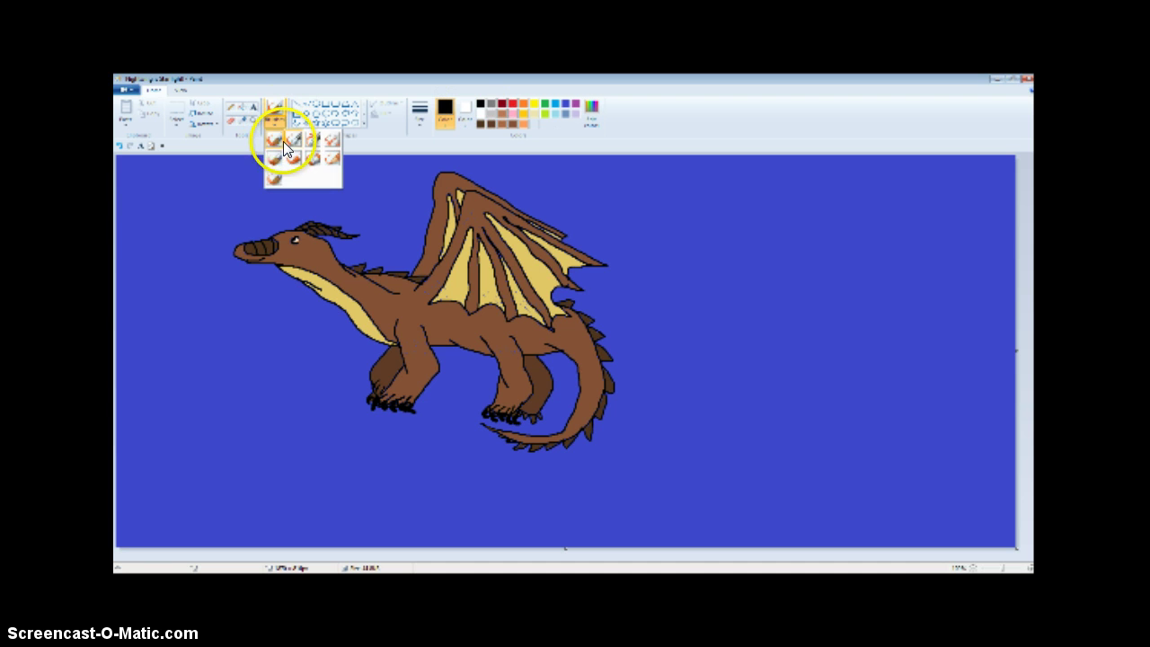
pyautogui.click(419, 115)
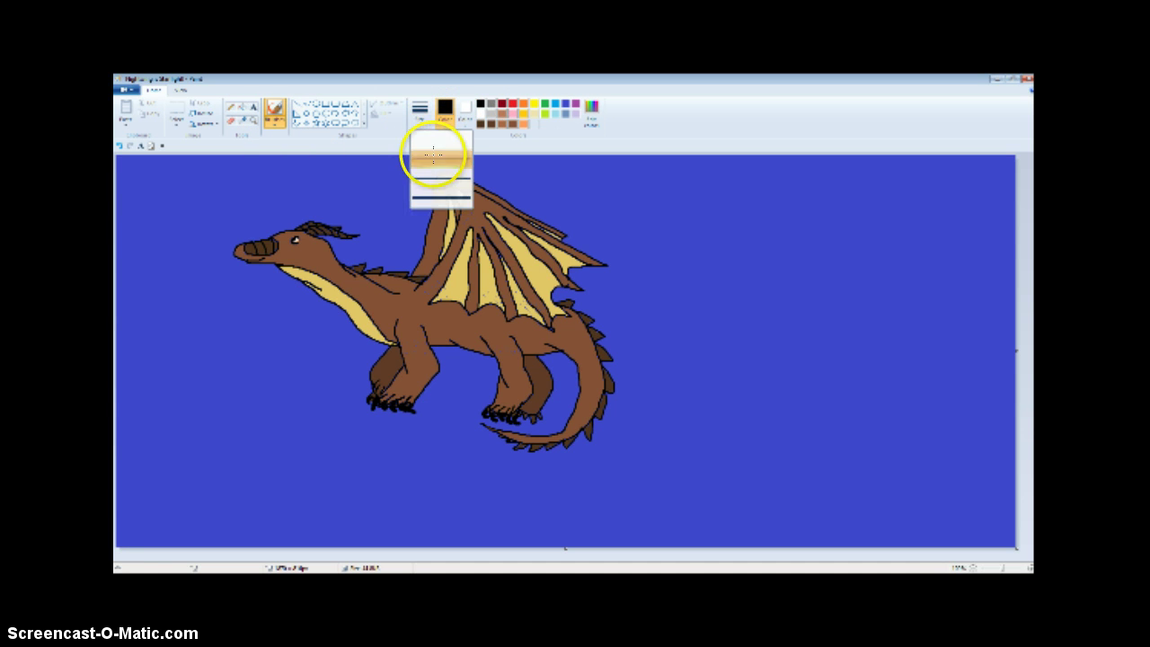
pyautogui.click(434, 158)
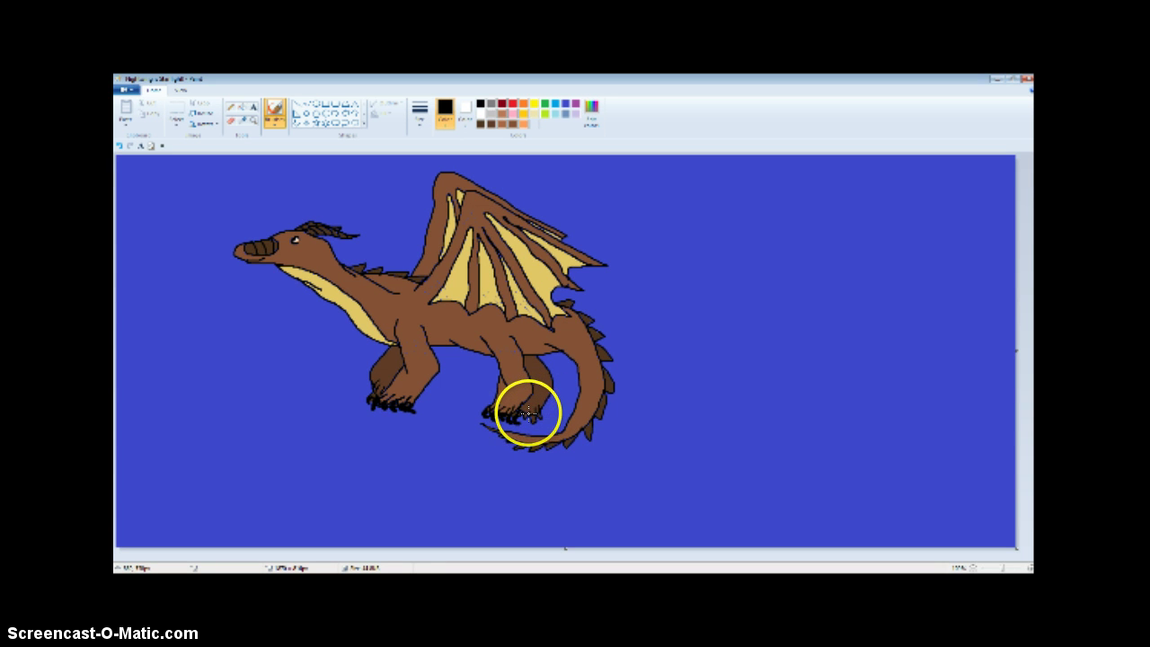
pyautogui.moveTo(519, 411); pyautogui.dragTo(529, 401)
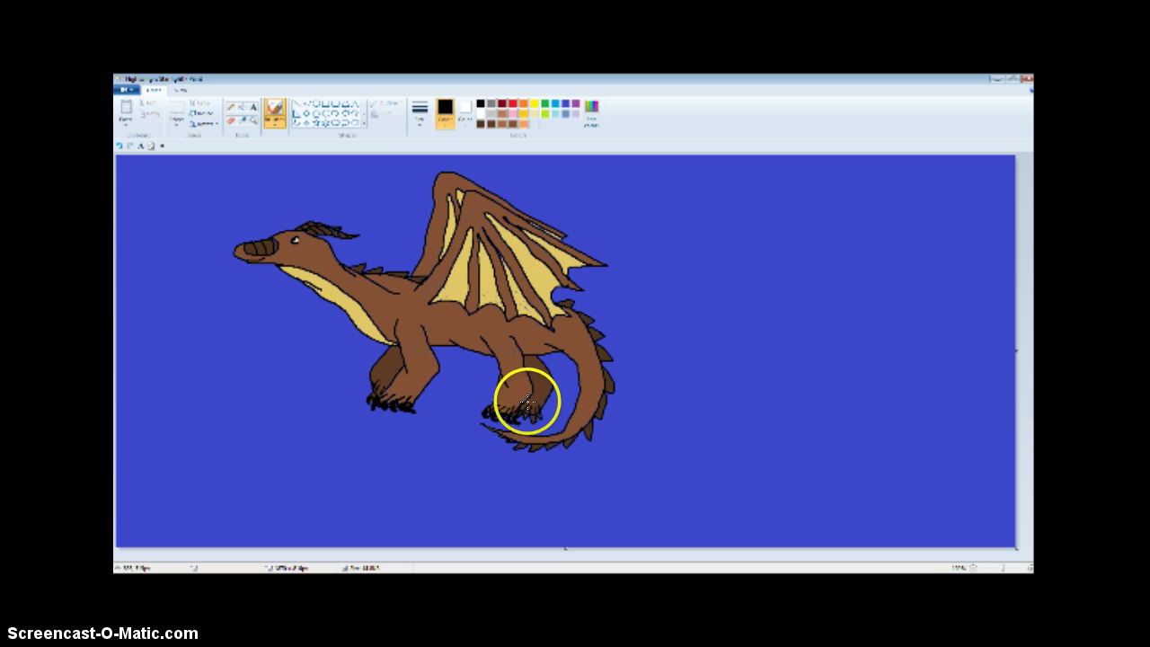
# Step: Thicken the claws of the far hind foot in black with a medium-thickness brush, and switch to the Color picker
pyautogui.click(418, 110)
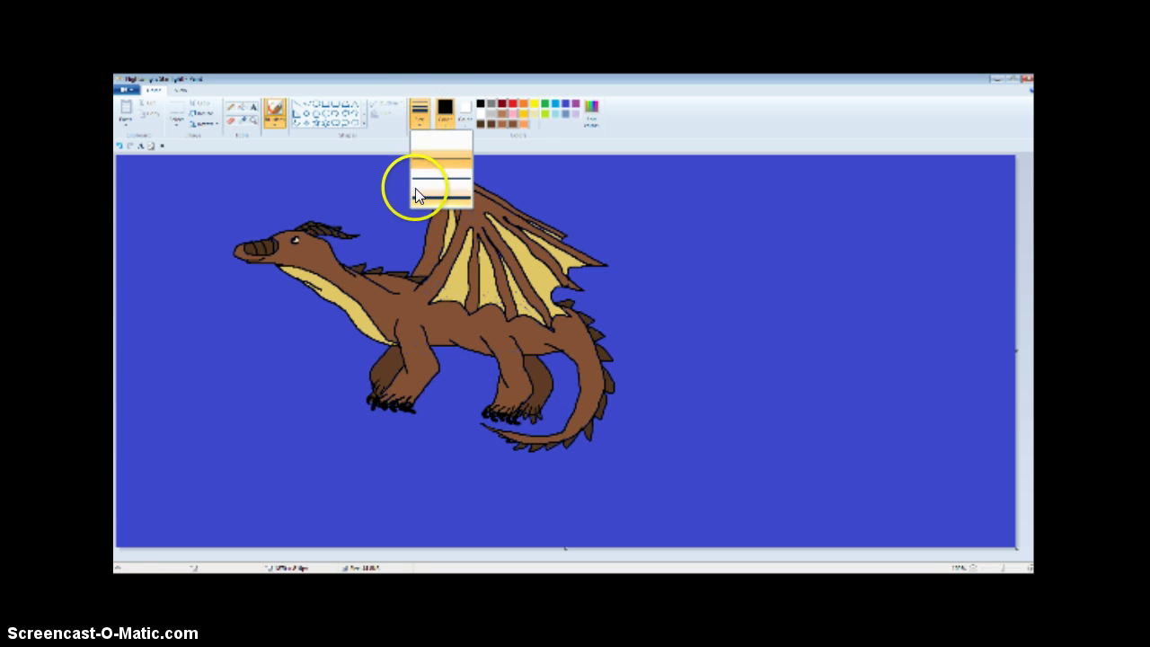
pyautogui.click(415, 198)
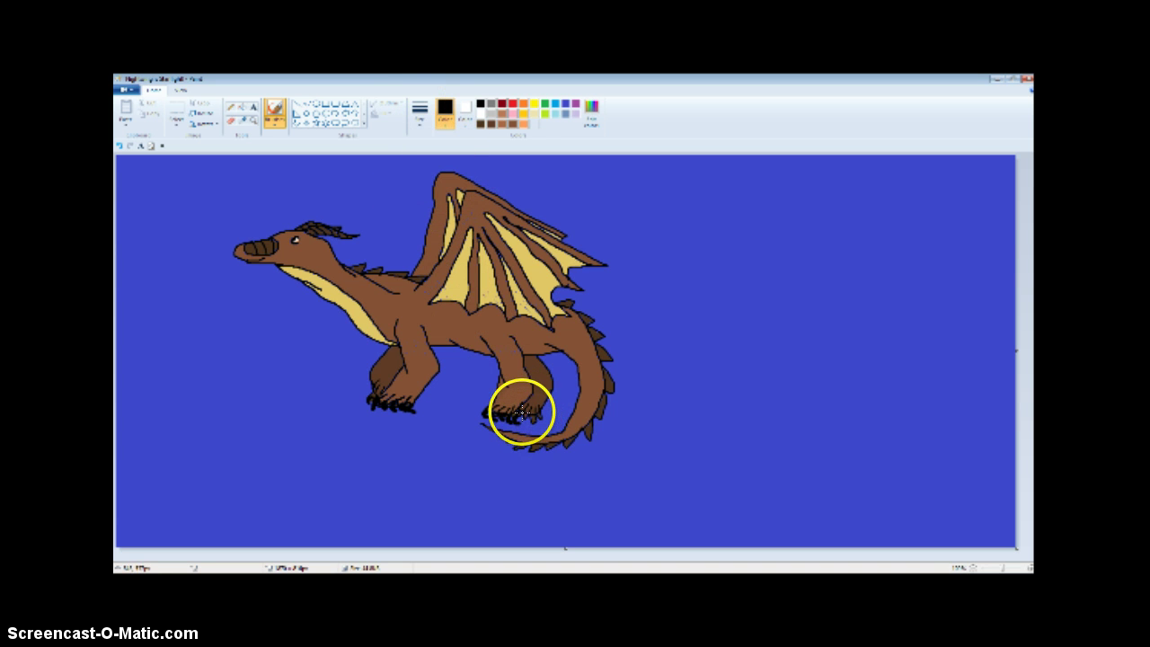
pyautogui.click(416, 120)
pyautogui.click(437, 174)
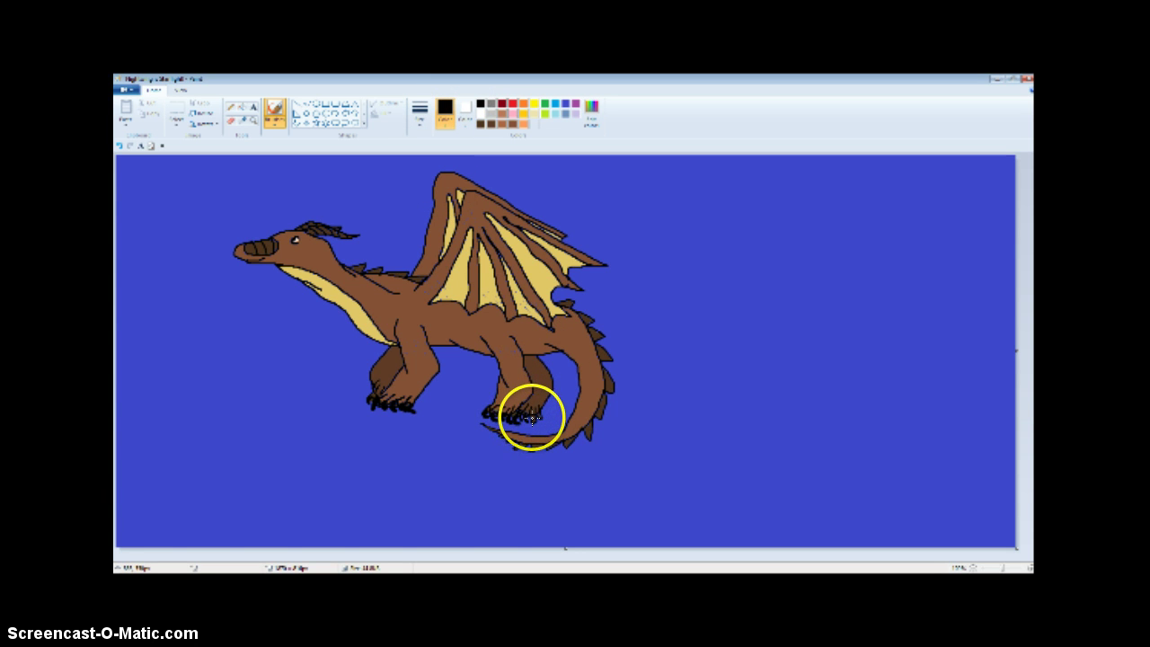
pyautogui.moveTo(532, 418); pyautogui.dragTo(541, 424)
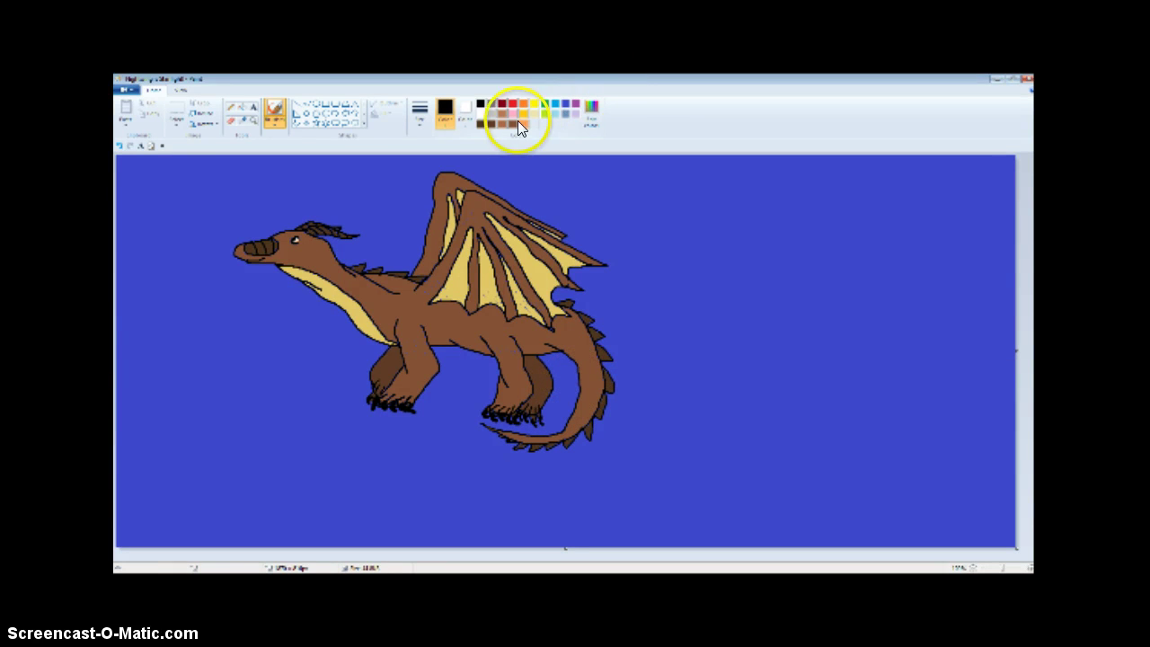
pyautogui.click(241, 120)
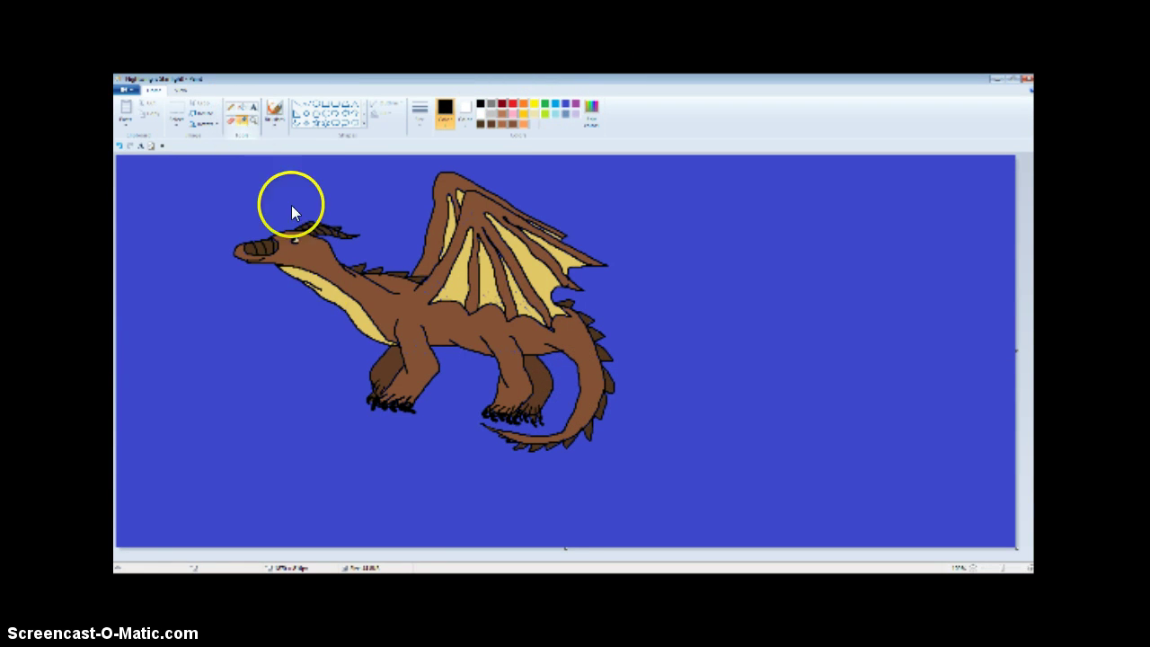
# Step: Sample the belly's yellow, mix a darker gold as a custom colour, and try brushing gold lines across the belly, undoing them
pyautogui.click(321, 286)
pyautogui.click(593, 113)
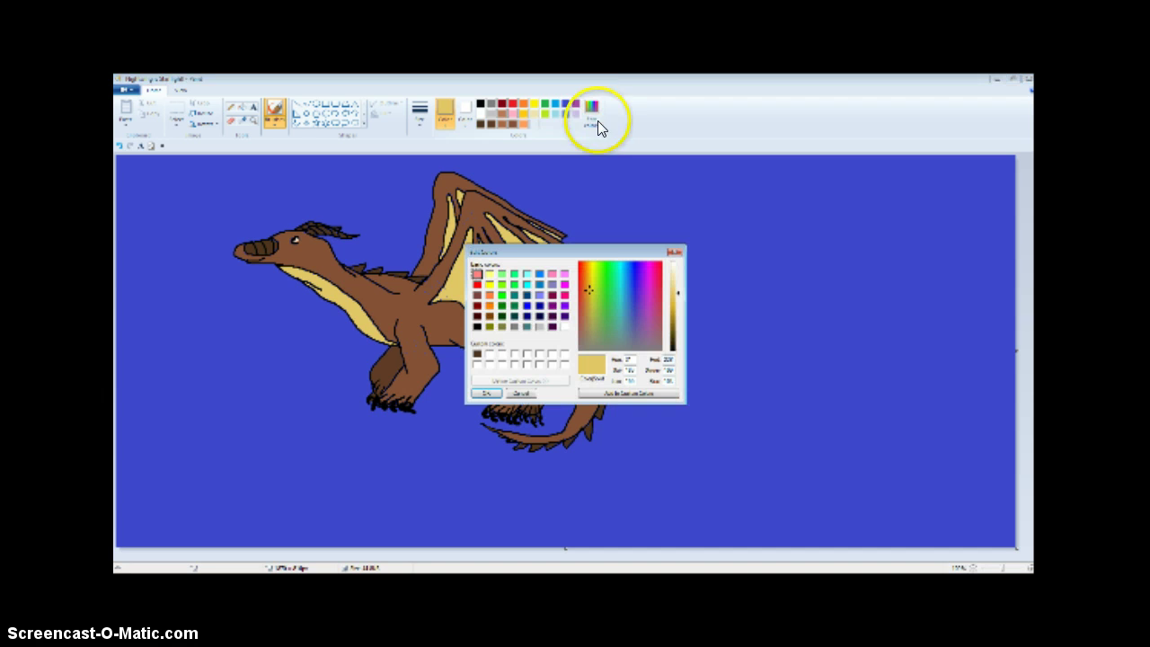
pyautogui.click(673, 308)
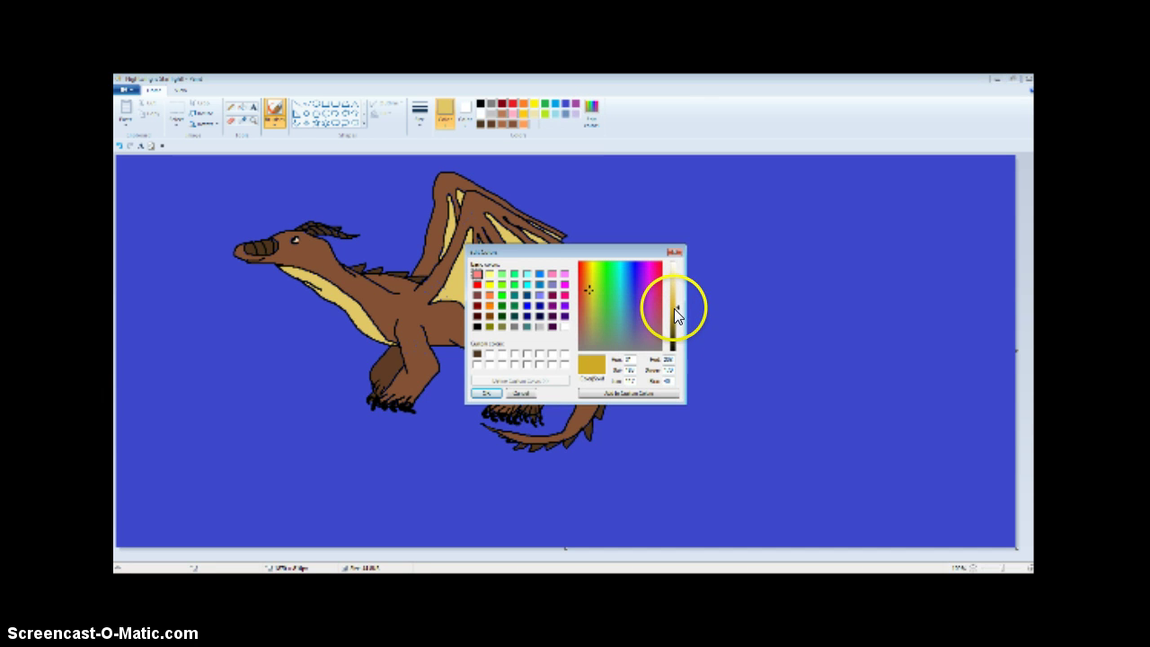
pyautogui.click(593, 393)
pyautogui.click(487, 393)
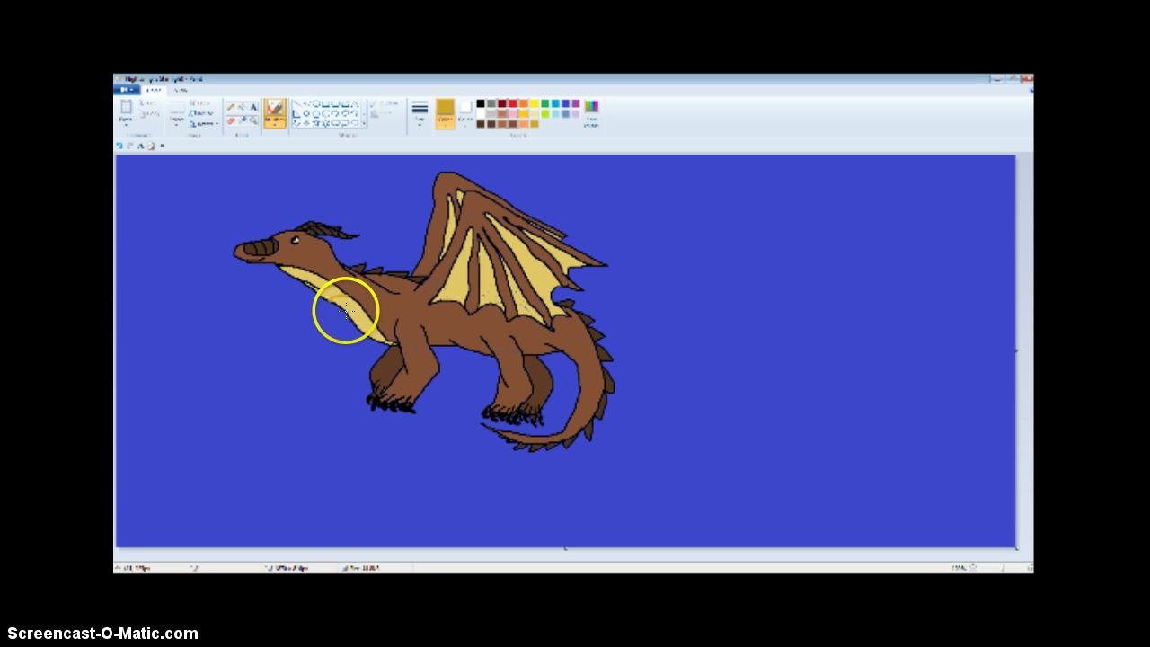
pyautogui.moveTo(352, 304); pyautogui.dragTo(361, 306)
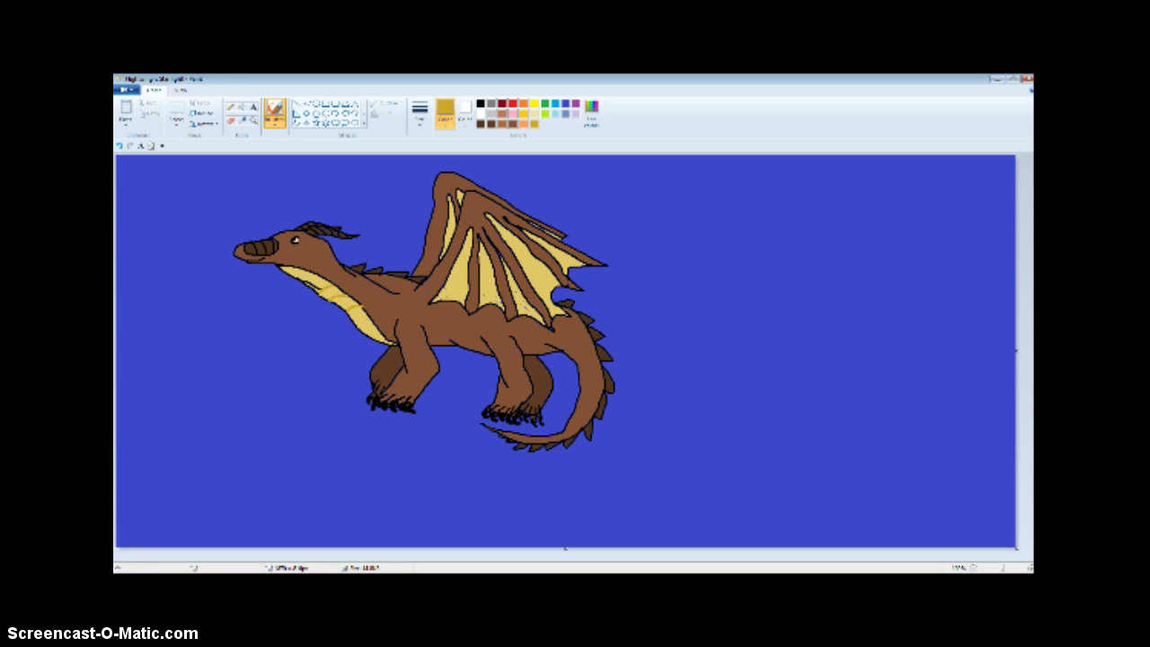
pyautogui.click(119, 144)
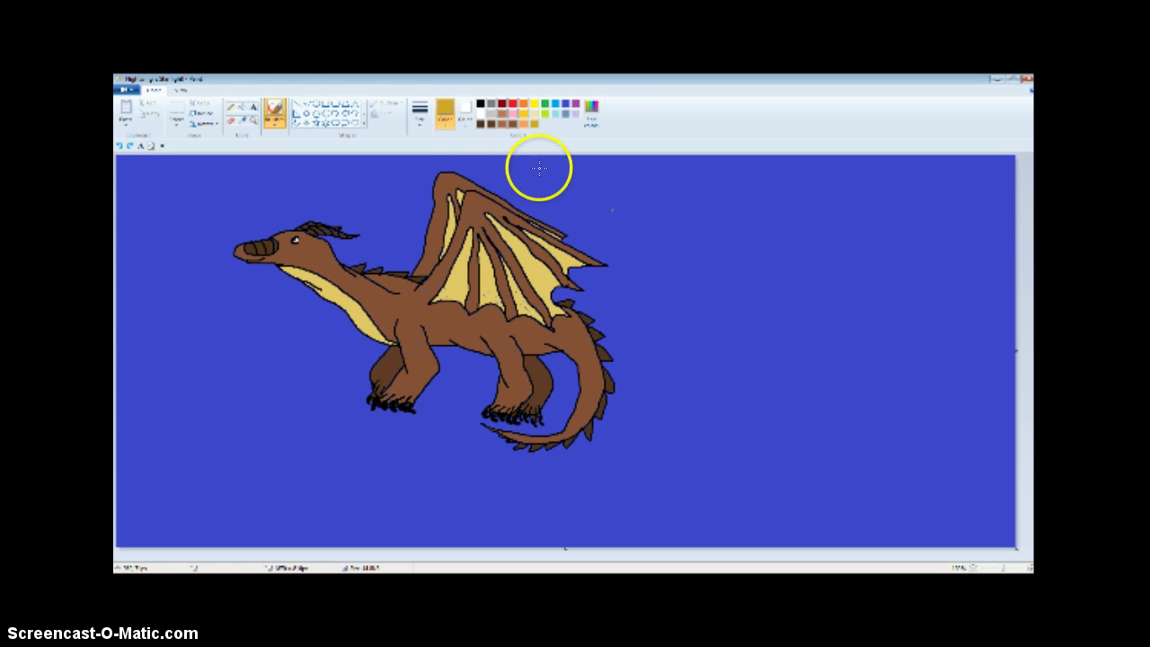
# Step: Create a text box in the empty area beside the wing, with a large font size and the Brush Script MT font
pyautogui.click(251, 107)
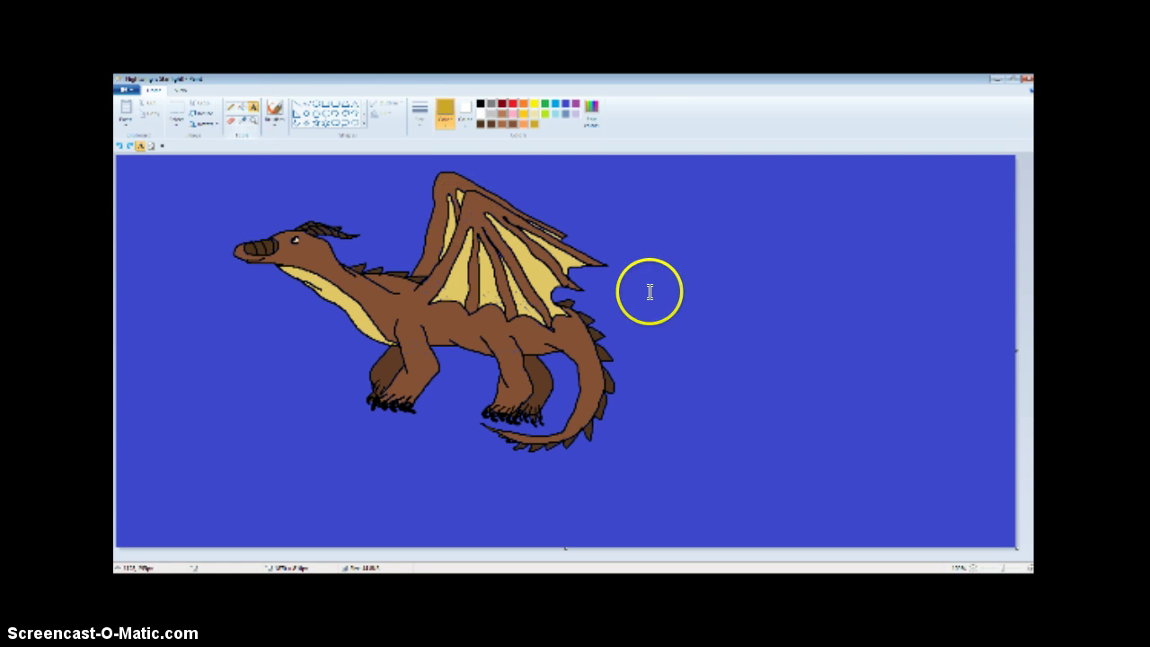
pyautogui.moveTo(598, 216); pyautogui.dragTo(872, 306)
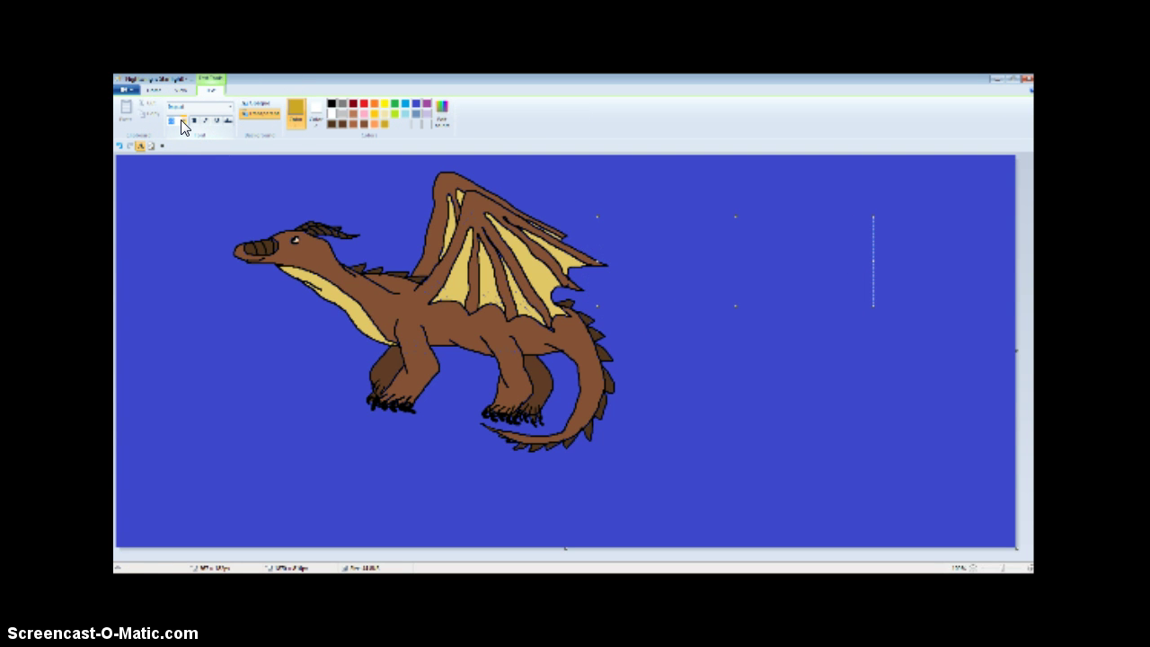
pyautogui.click(181, 125)
pyautogui.click(182, 125)
pyautogui.click(181, 125)
pyautogui.click(171, 248)
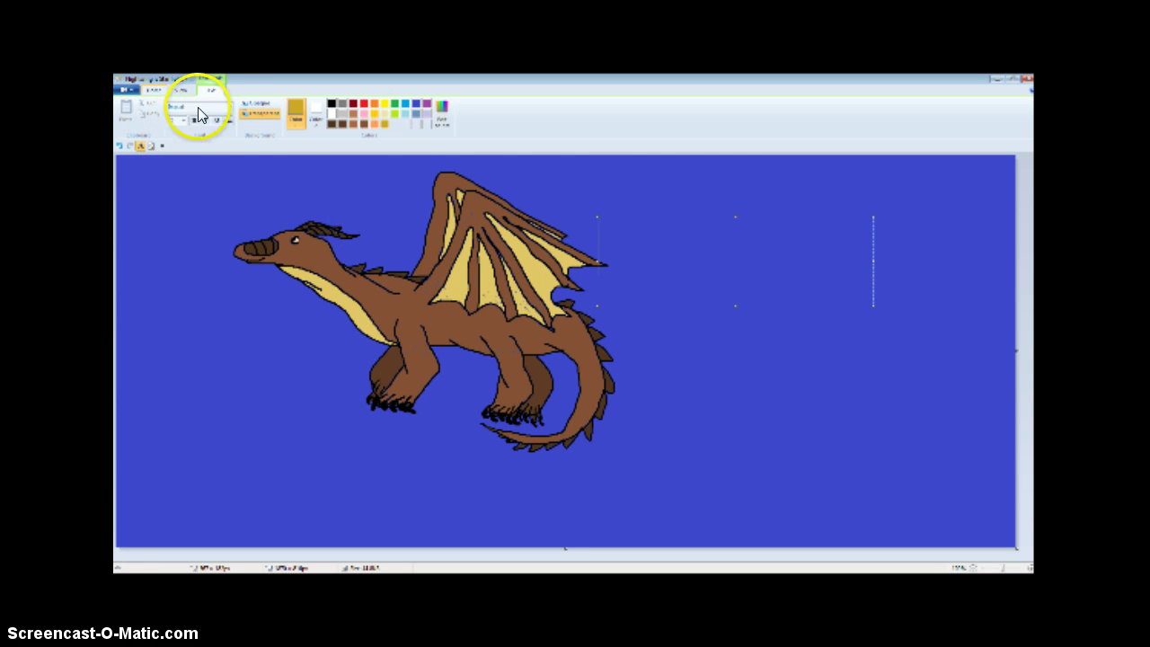
pyautogui.click(231, 108)
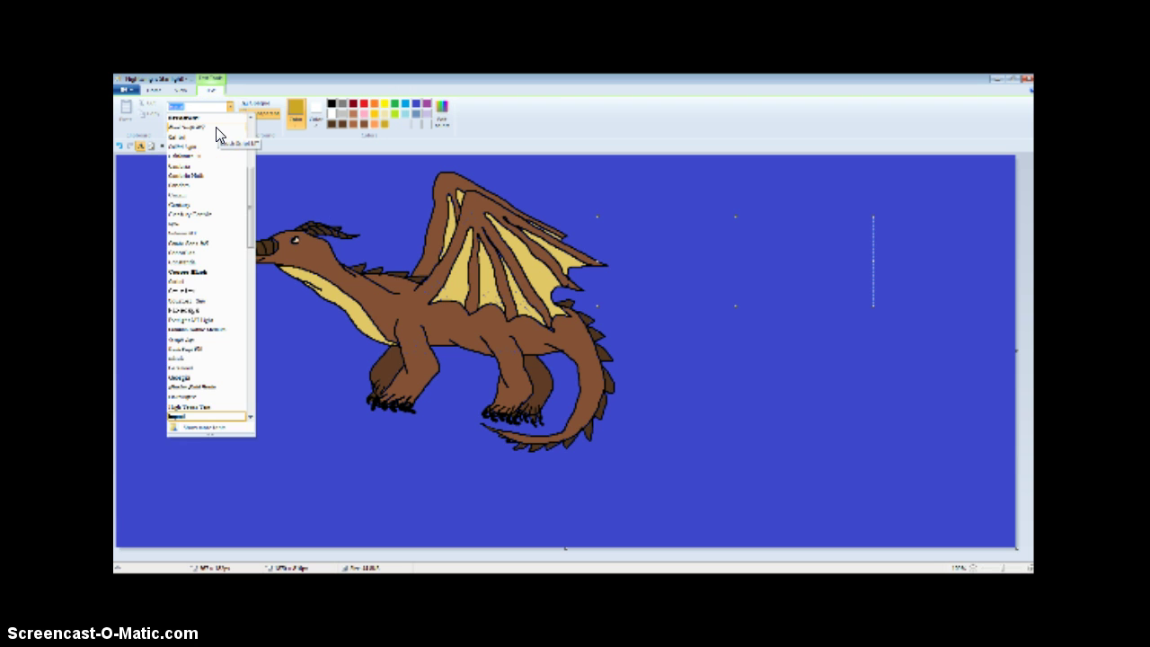
pyautogui.click(216, 127)
# Step: Try the title "Clay the MudWing" in black with a wider box and larger font size, and undo the placed text
pyautogui.click(643, 252)
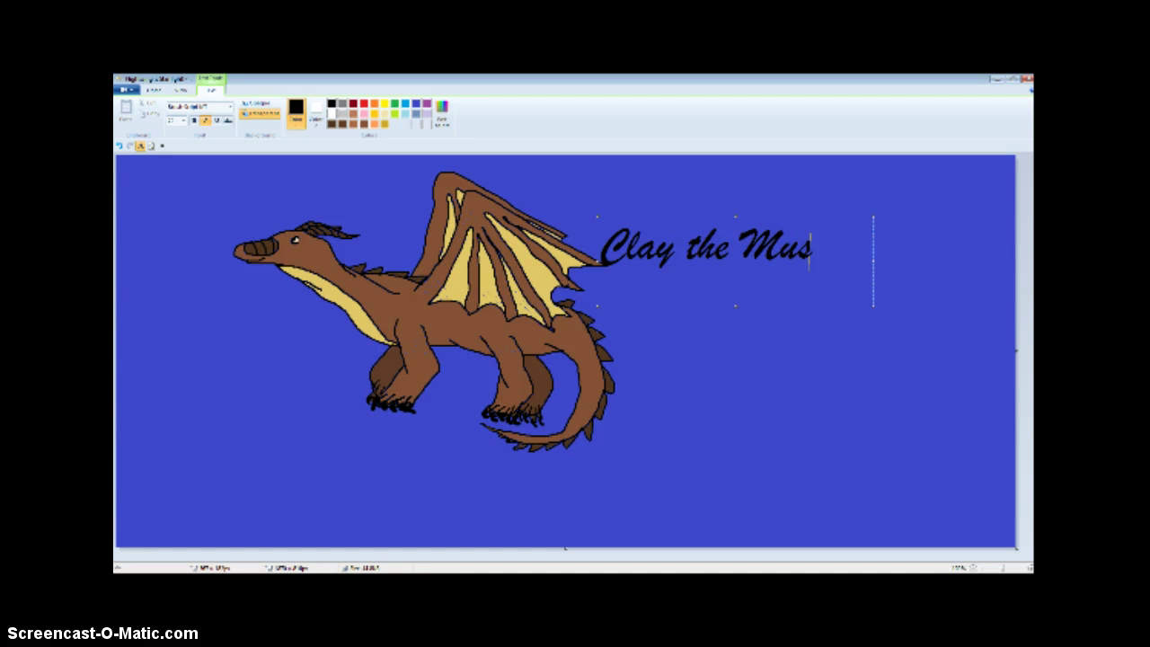
pyautogui.write('ing')
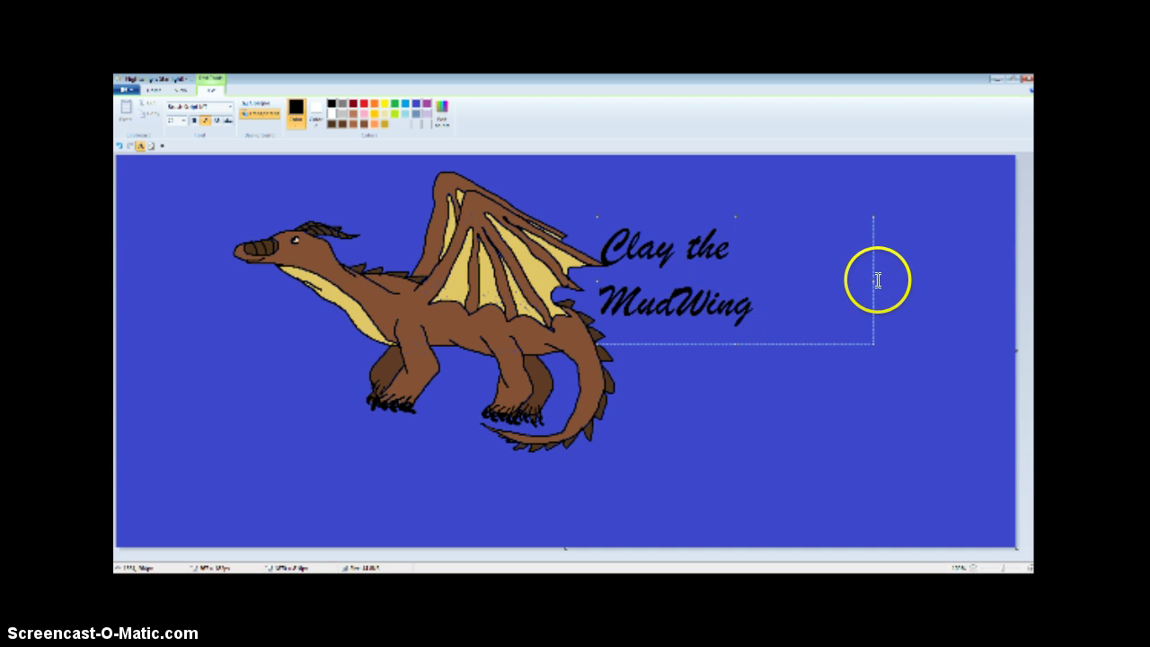
pyautogui.moveTo(873, 278)
pyautogui.mouseDown()
pyautogui.moveTo(992, 270)
pyautogui.moveTo(663, 249)
pyautogui.moveTo(580, 256)
pyautogui.mouseUp()
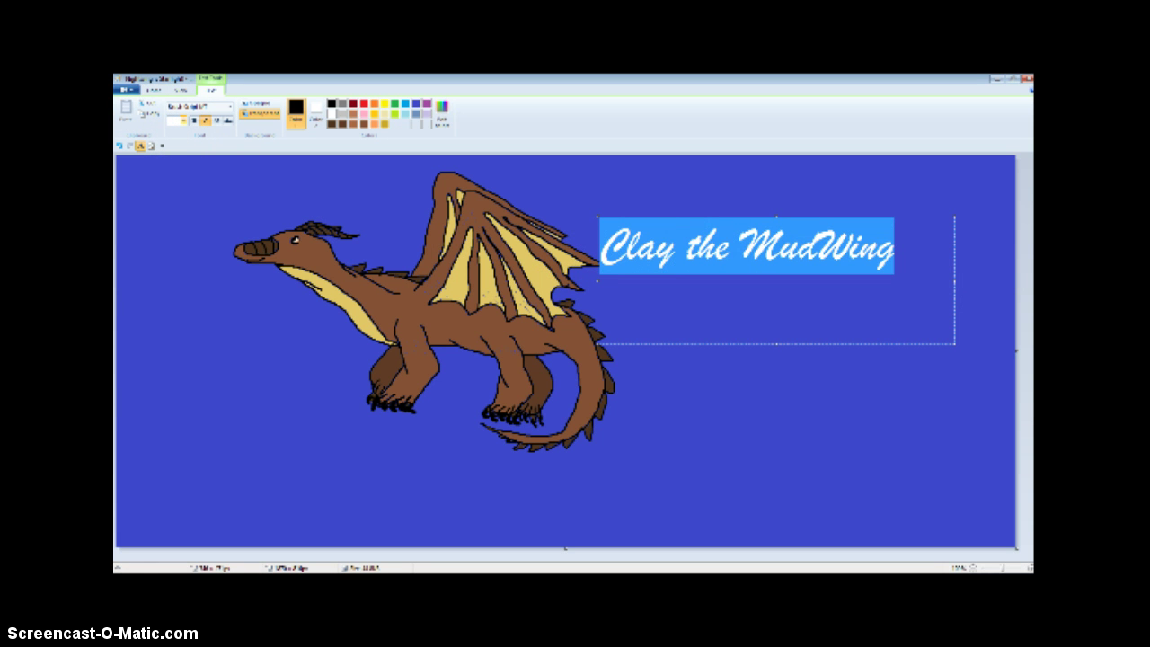
pyautogui.press('Return')
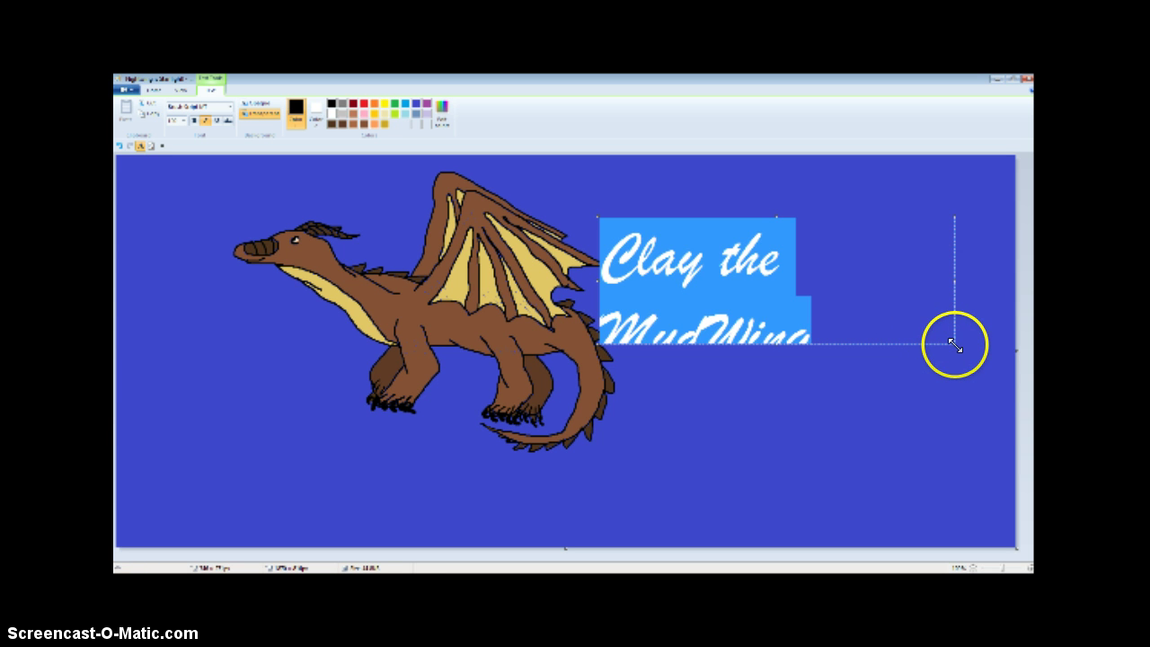
pyautogui.moveTo(954, 343); pyautogui.dragTo(1016, 344)
pyautogui.click(876, 359)
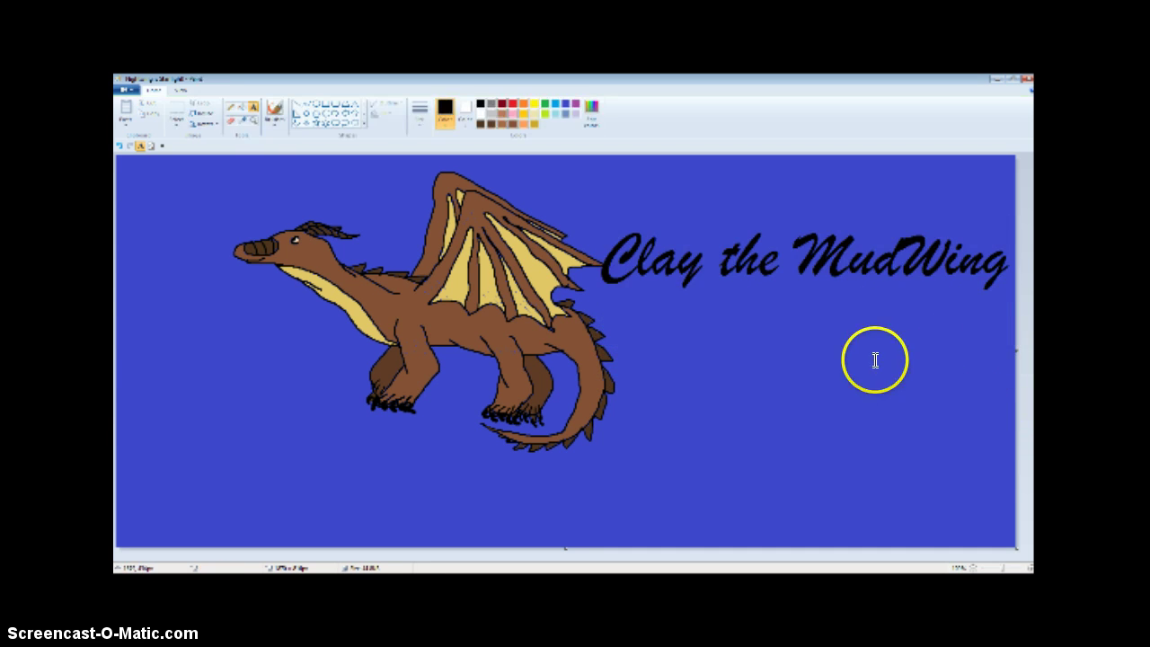
pyautogui.click(119, 144)
# Step: Create a new wide text box beside the dragon and extend it to the tip of the near wing
pyautogui.moveTo(642, 190); pyautogui.dragTo(955, 314)
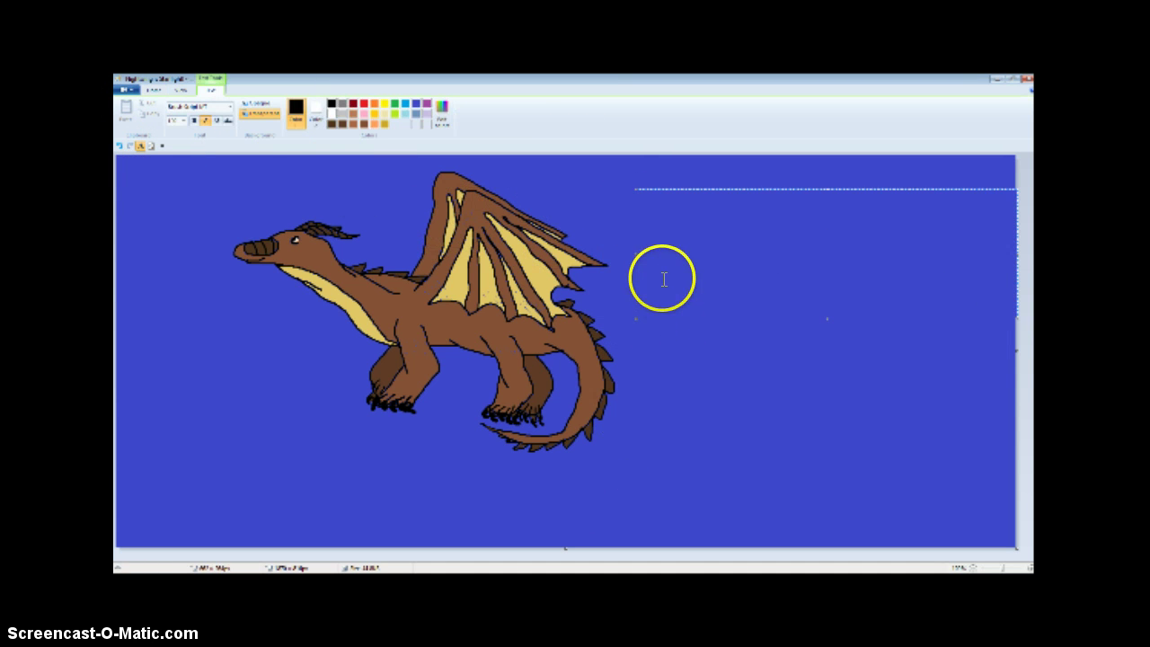
pyautogui.moveTo(642, 253); pyautogui.dragTo(595, 256)
pyautogui.click(638, 239)
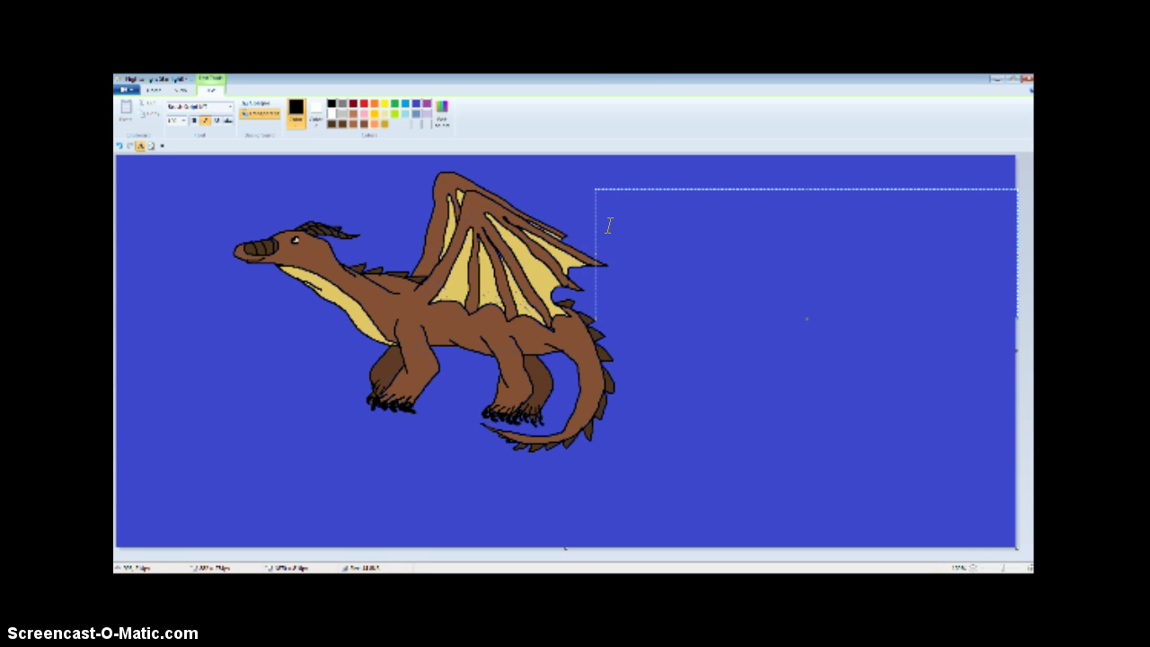
# Step: Write the title "Clay the MudWimg" in the text box, correcting the capital I in its last word
pyautogui.write('e')
pyautogui.write('lay')
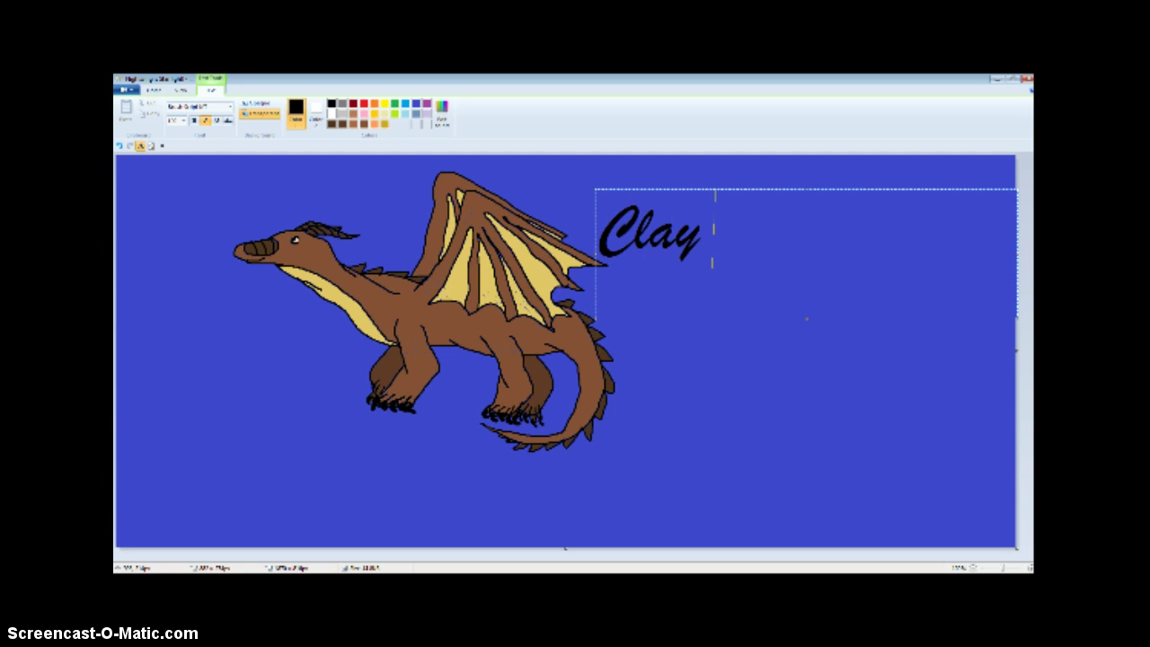
pyautogui.write(' the Mud')
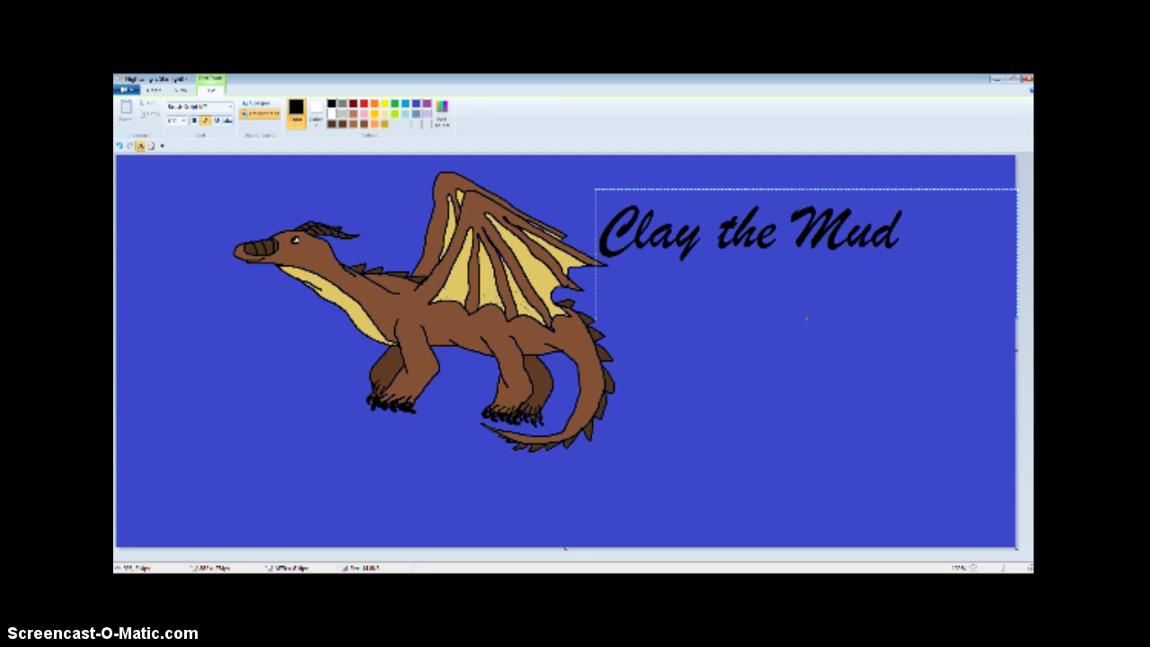
pyautogui.write('WIng')
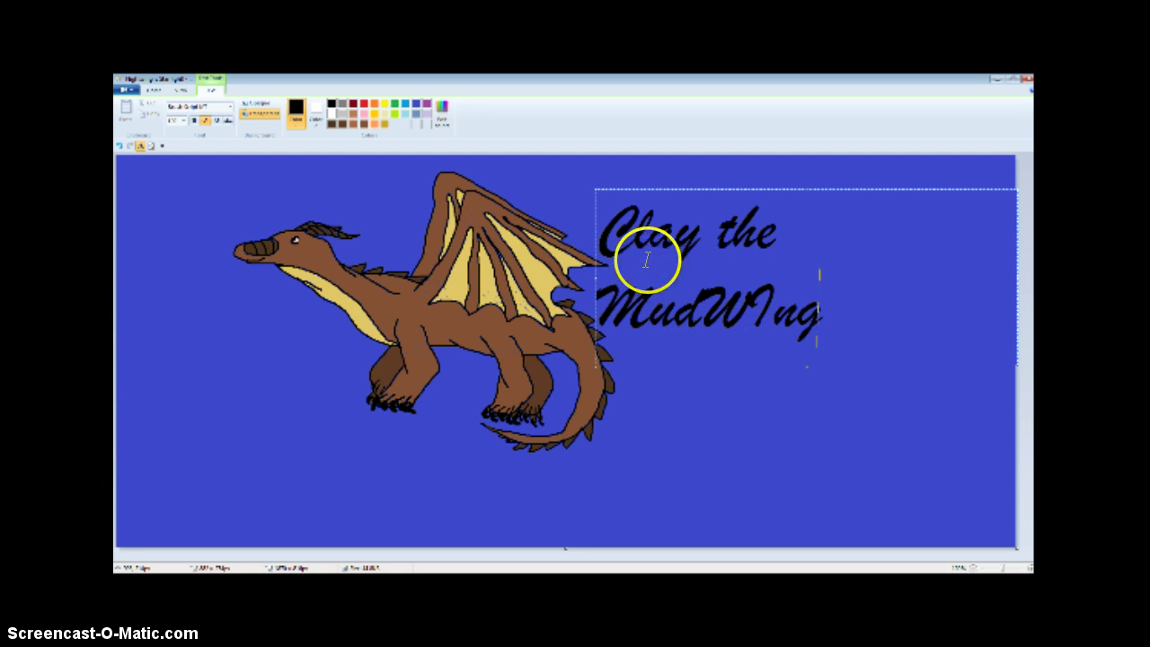
pyautogui.press('BackSpace')
pyautogui.press('BackSpace')
pyautogui.press('BackSpace')
pyautogui.press('BackSpace')
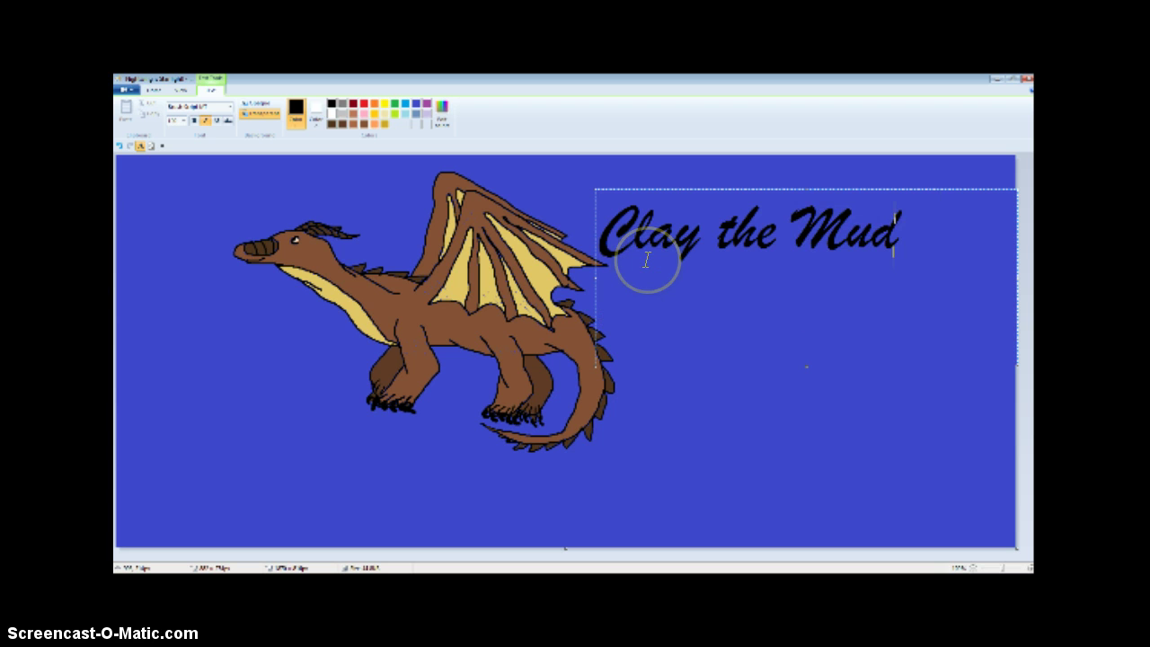
pyautogui.write('W')
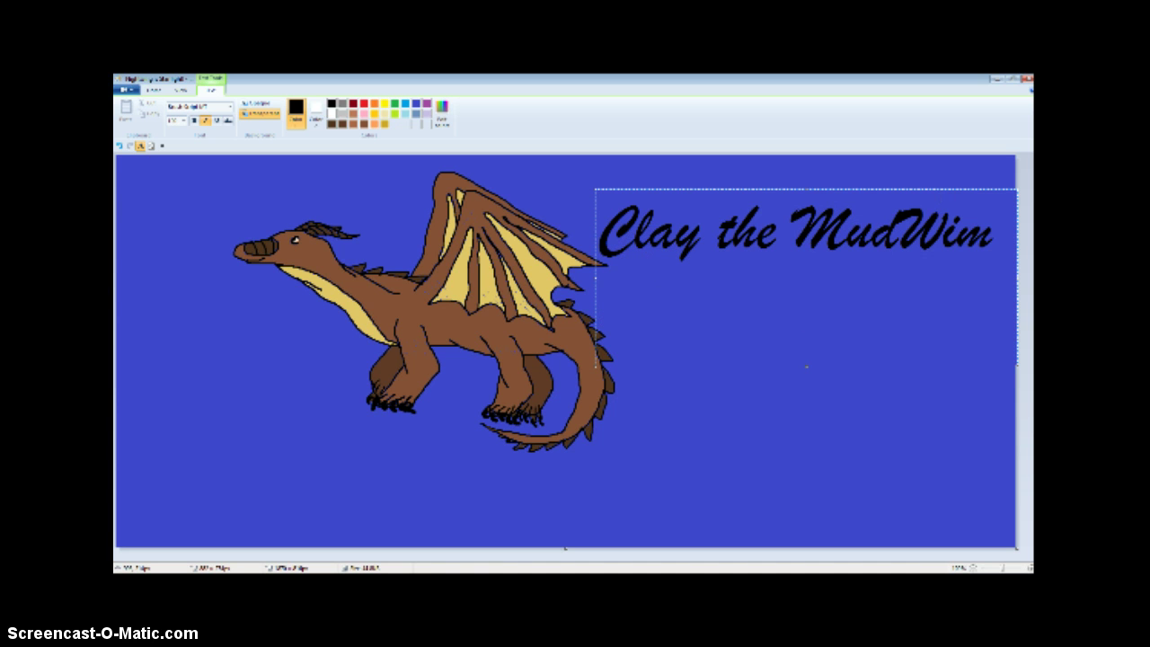
pyautogui.write('img')
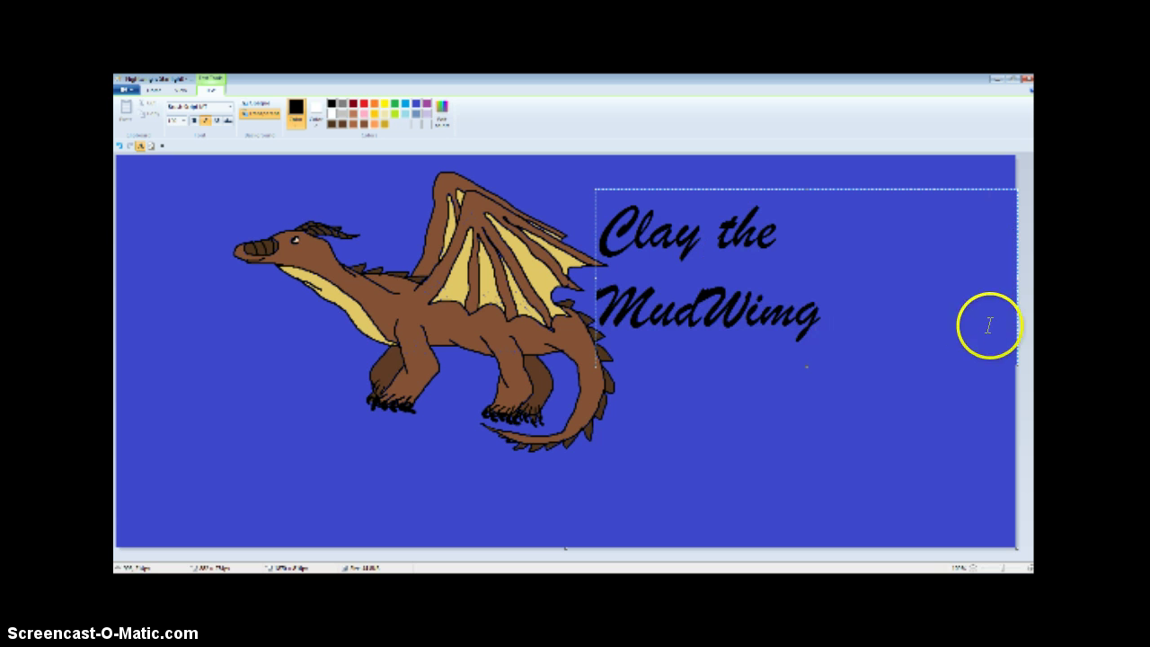
# Step: Widen the text box until the title fits on one line, and slightly reduce the font size of the whole title
pyautogui.moveTo(1018, 366); pyautogui.dragTo(1030, 362)
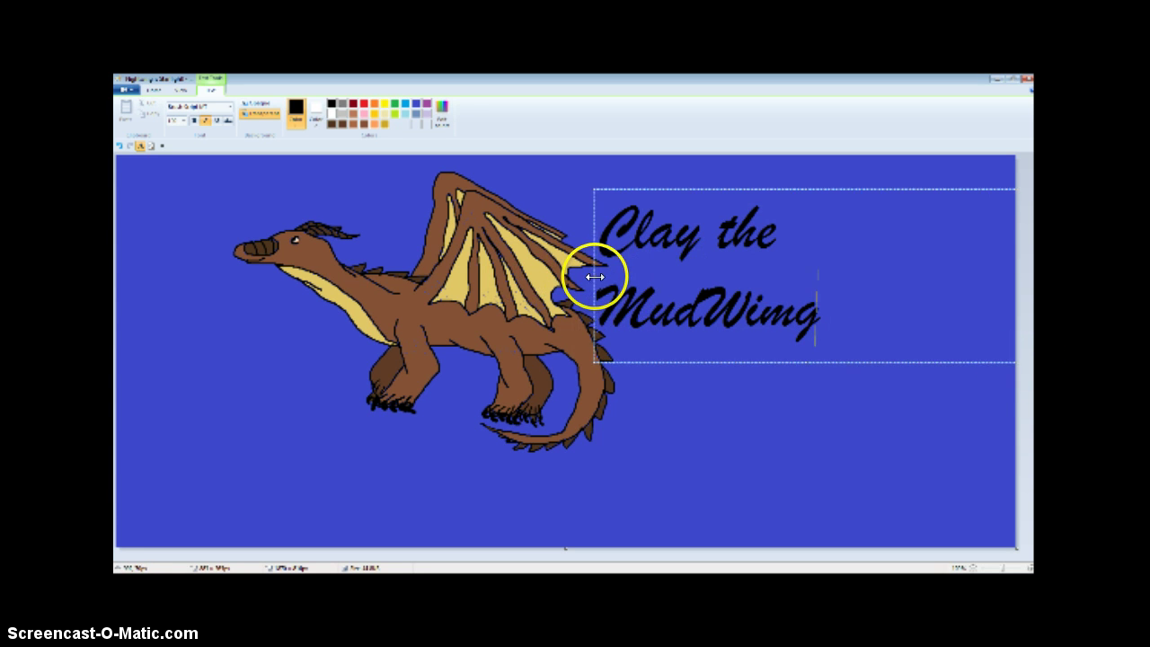
pyautogui.moveTo(593, 275); pyautogui.dragTo(563, 272)
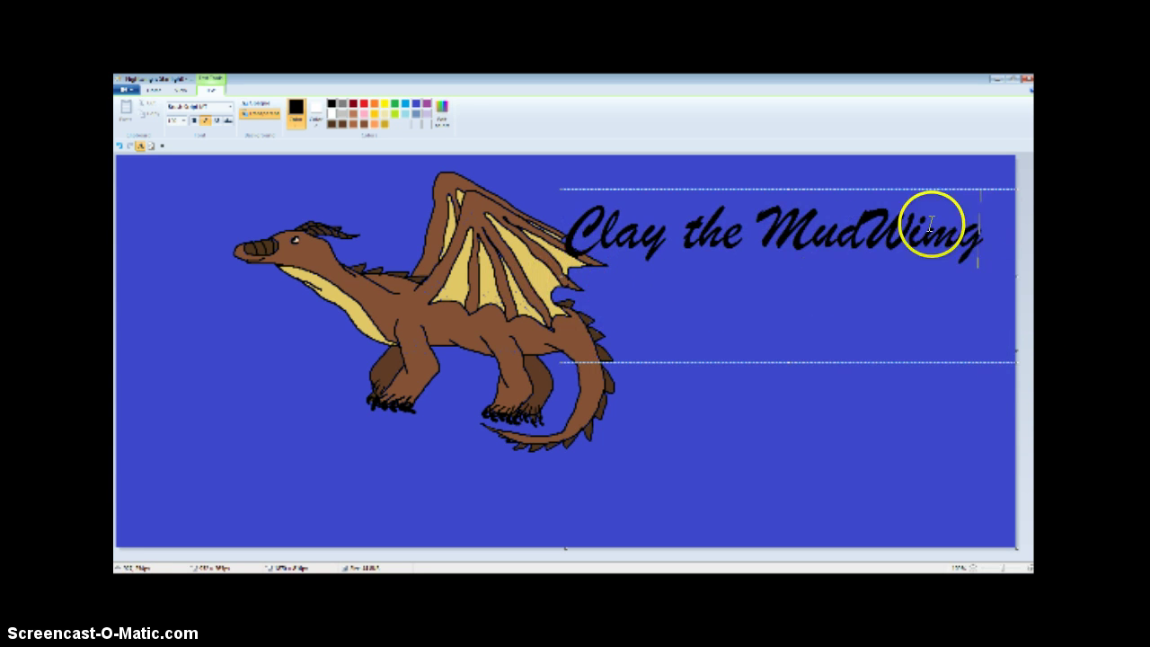
pyautogui.moveTo(984, 235); pyautogui.dragTo(552, 247)
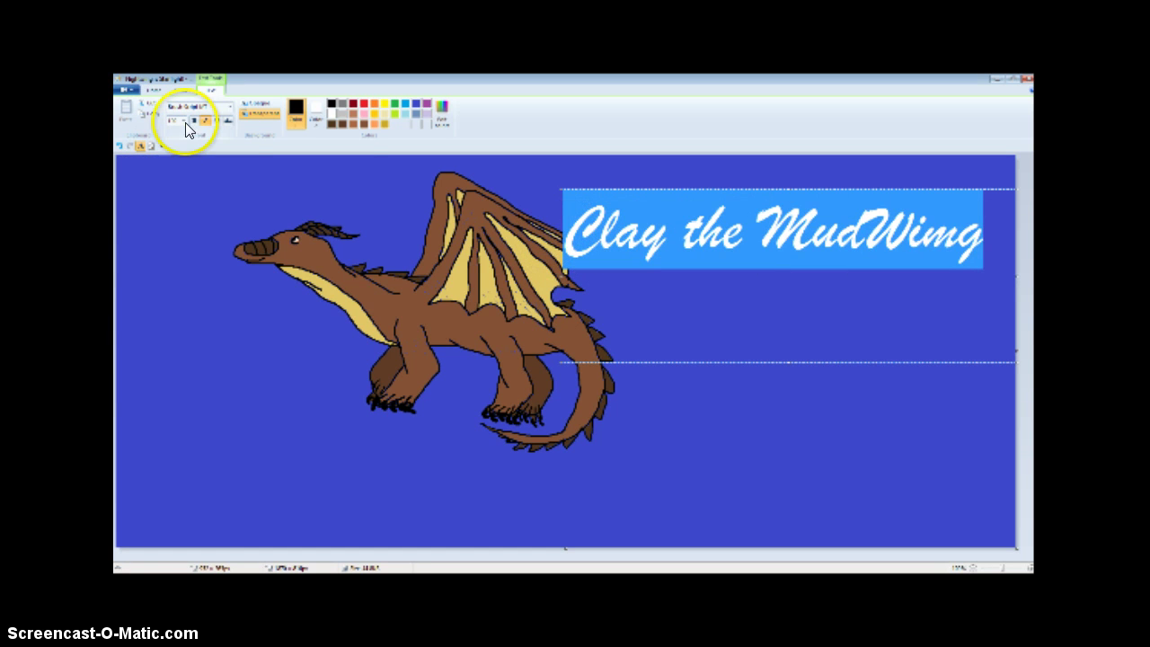
pyautogui.click(142, 115)
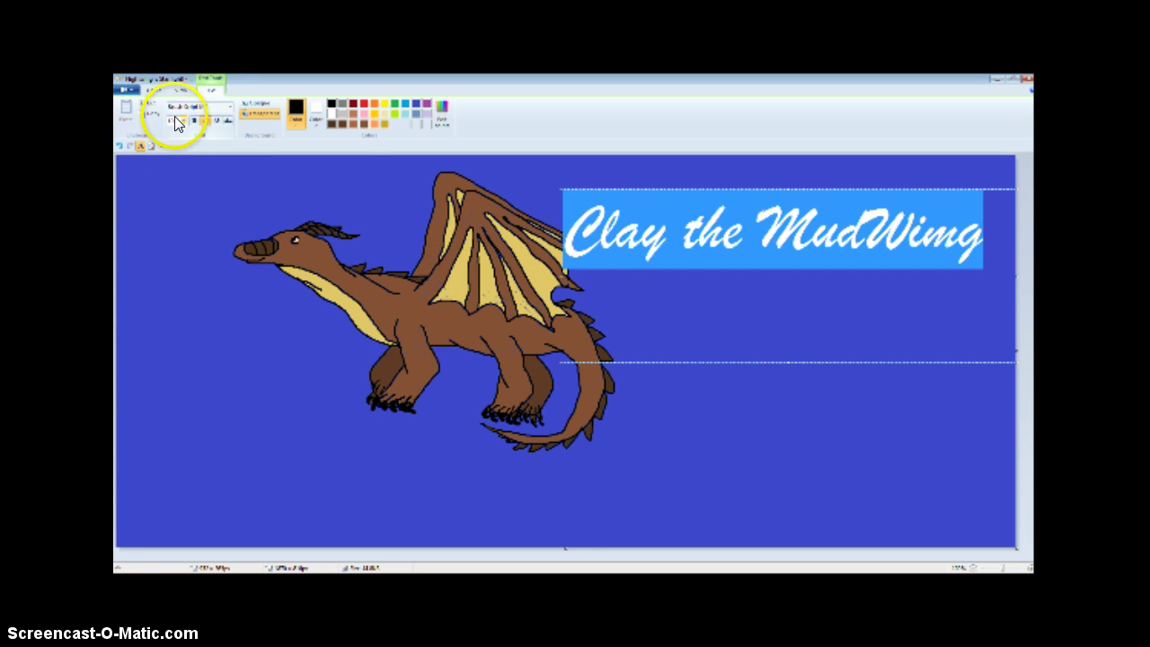
pyautogui.moveTo(178, 121); pyautogui.dragTo(125, 134)
pyautogui.write('65')
pyautogui.press('Return')
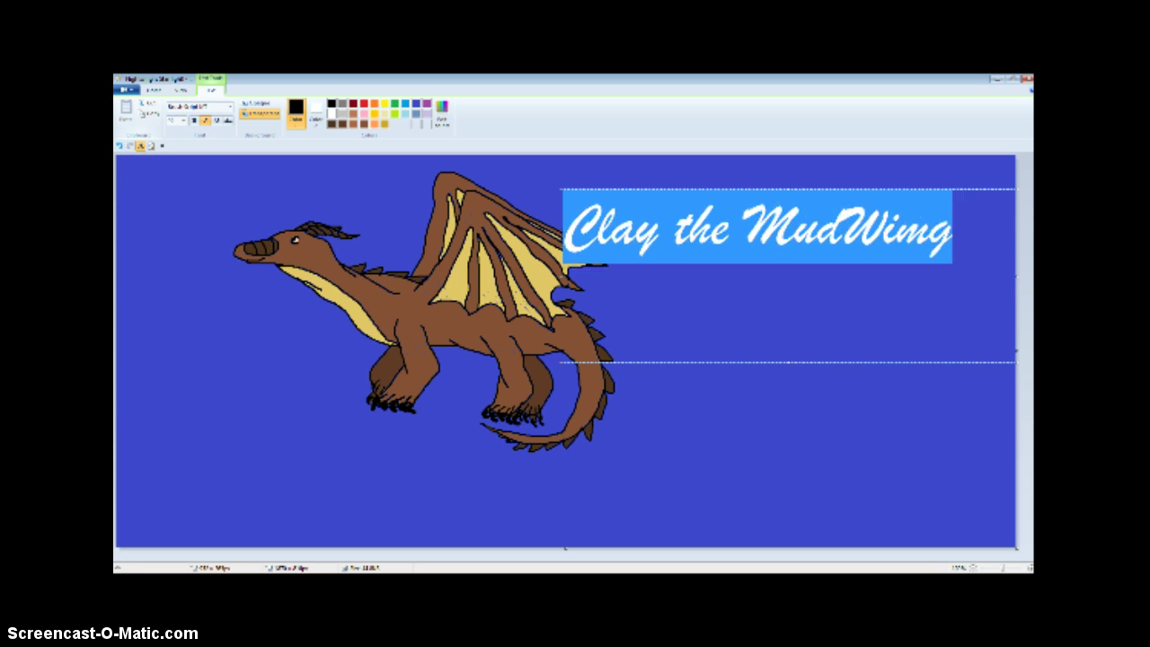